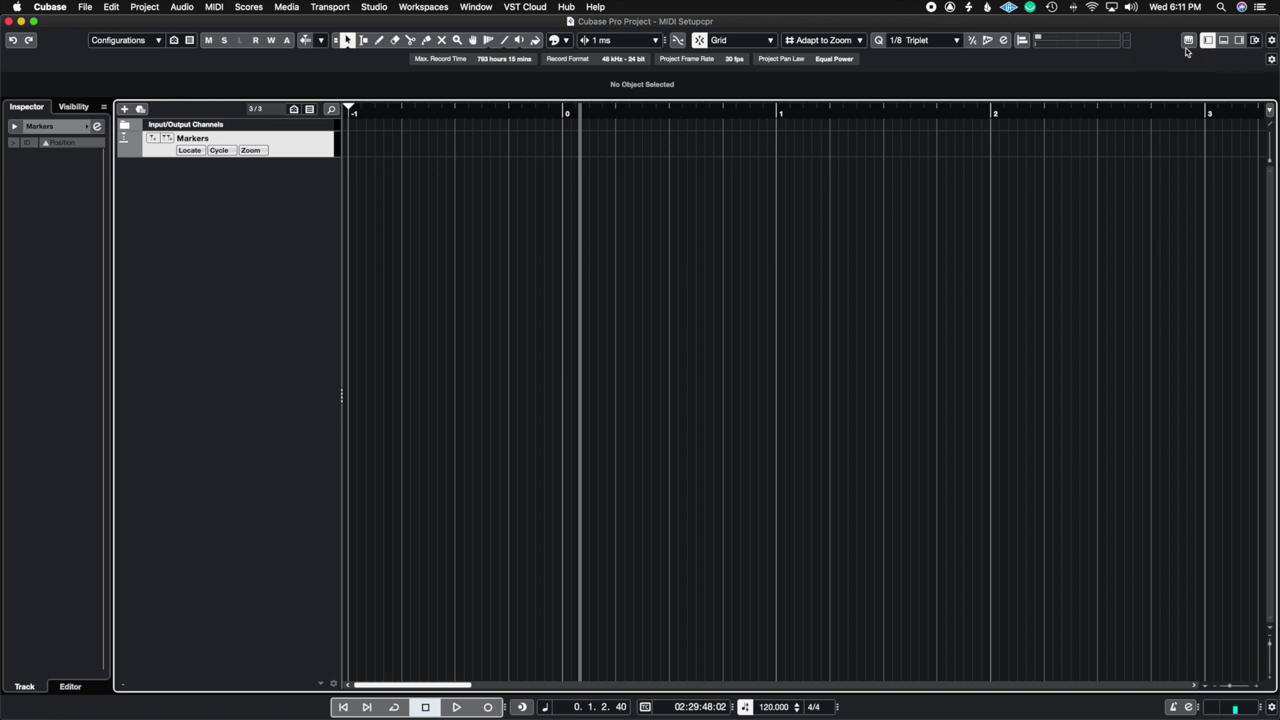
- Open the MIDI Remote Mapping Assistant after checking that it is enabled among the project toolbar's elements
{"action": "right_click", "coordinate": [1276, 40]}
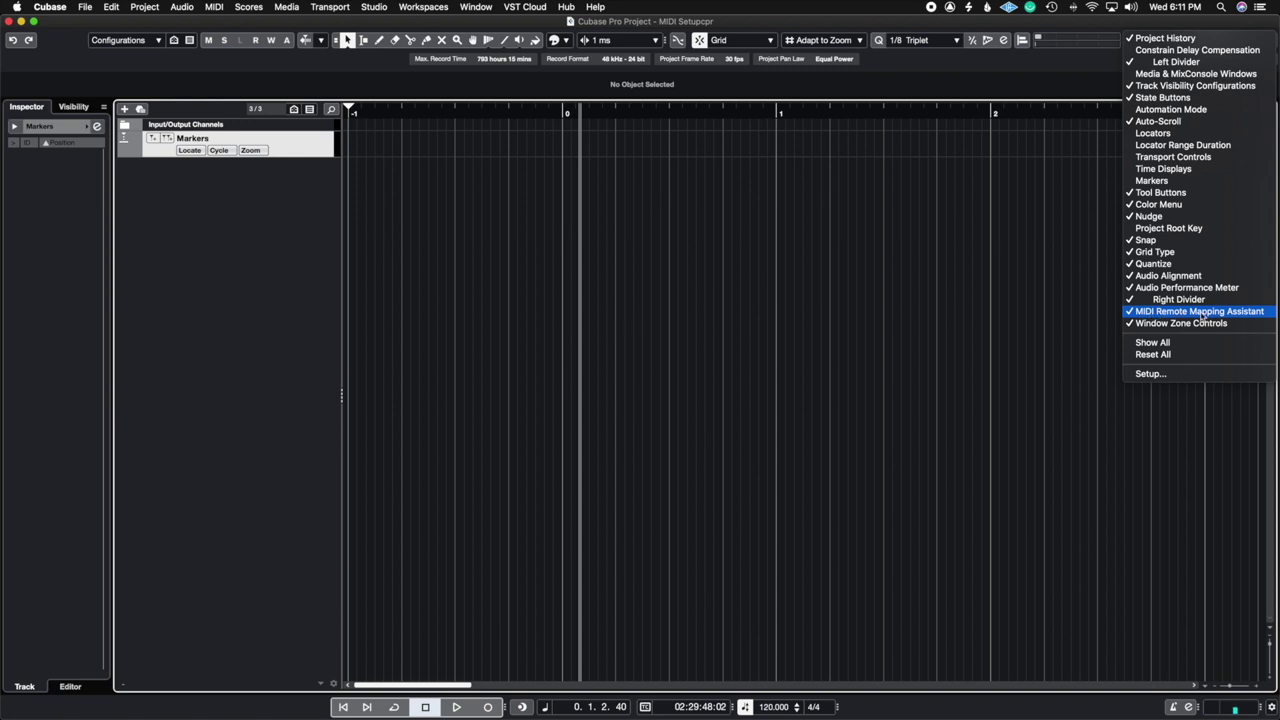
{"action": "key", "text": "Escape"}
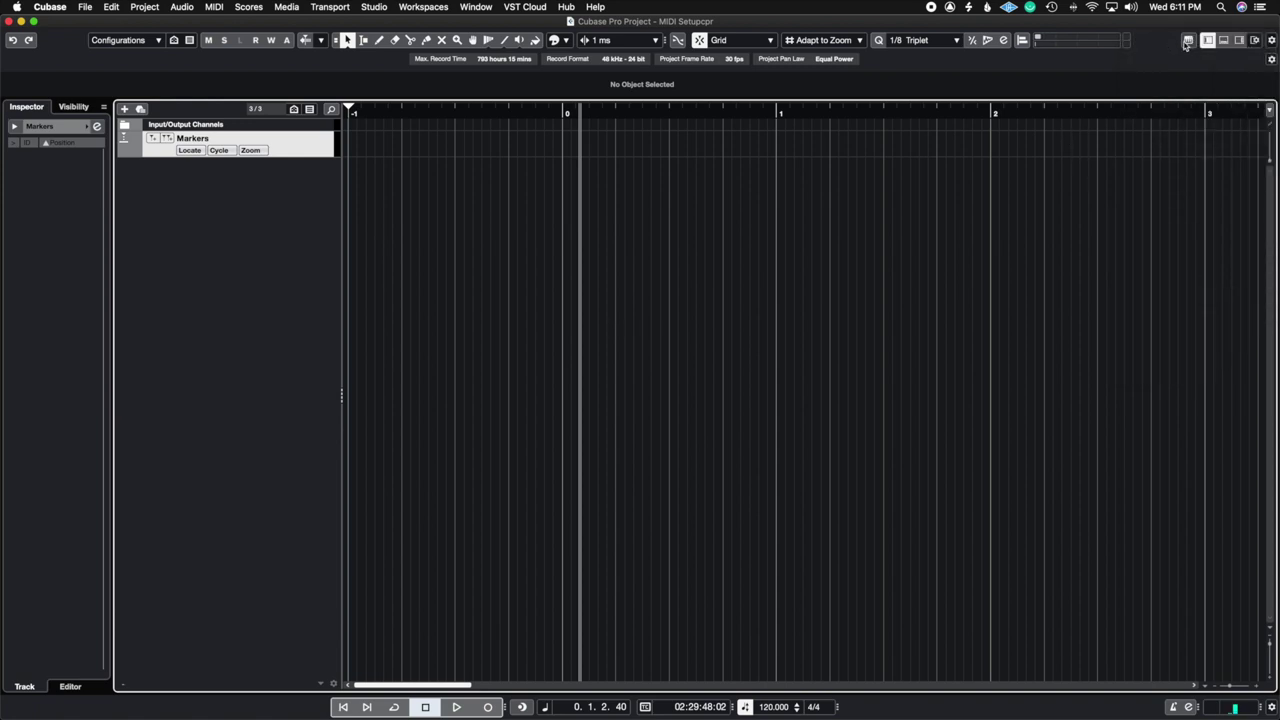
{"action": "left_click", "coordinate": [1187, 40]}
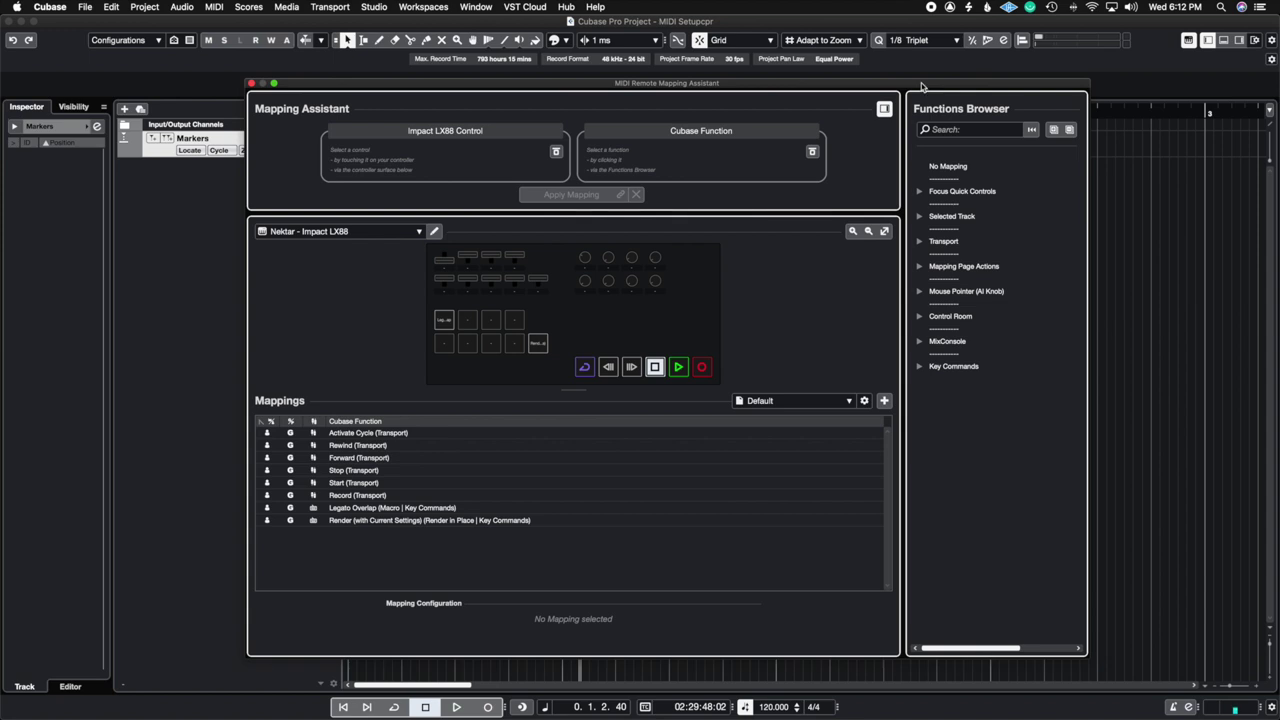
{"action": "left_click_drag", "start_coordinate": [921, 86], "coordinate": [903, 77]}
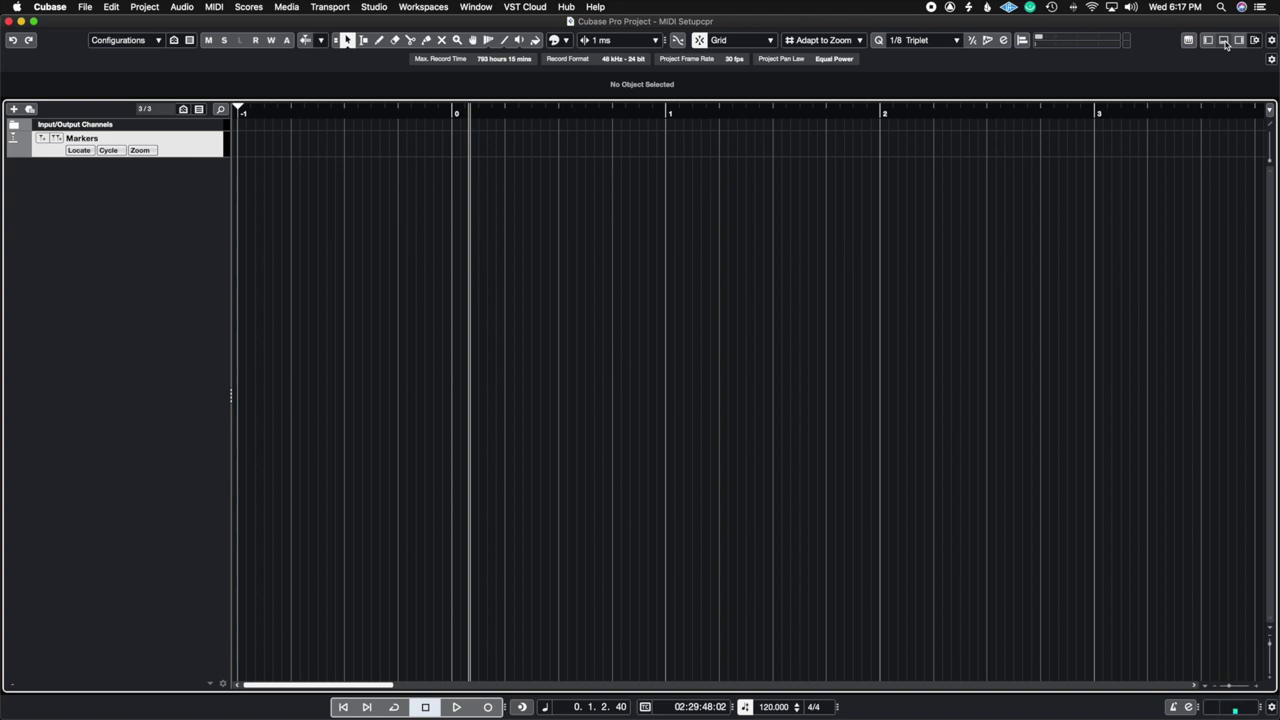
- Show the MIDI Remote controllers in the project's lower zone and select the Nektar Impact LX88 surface
{"action": "left_click", "coordinate": [1224, 41]}
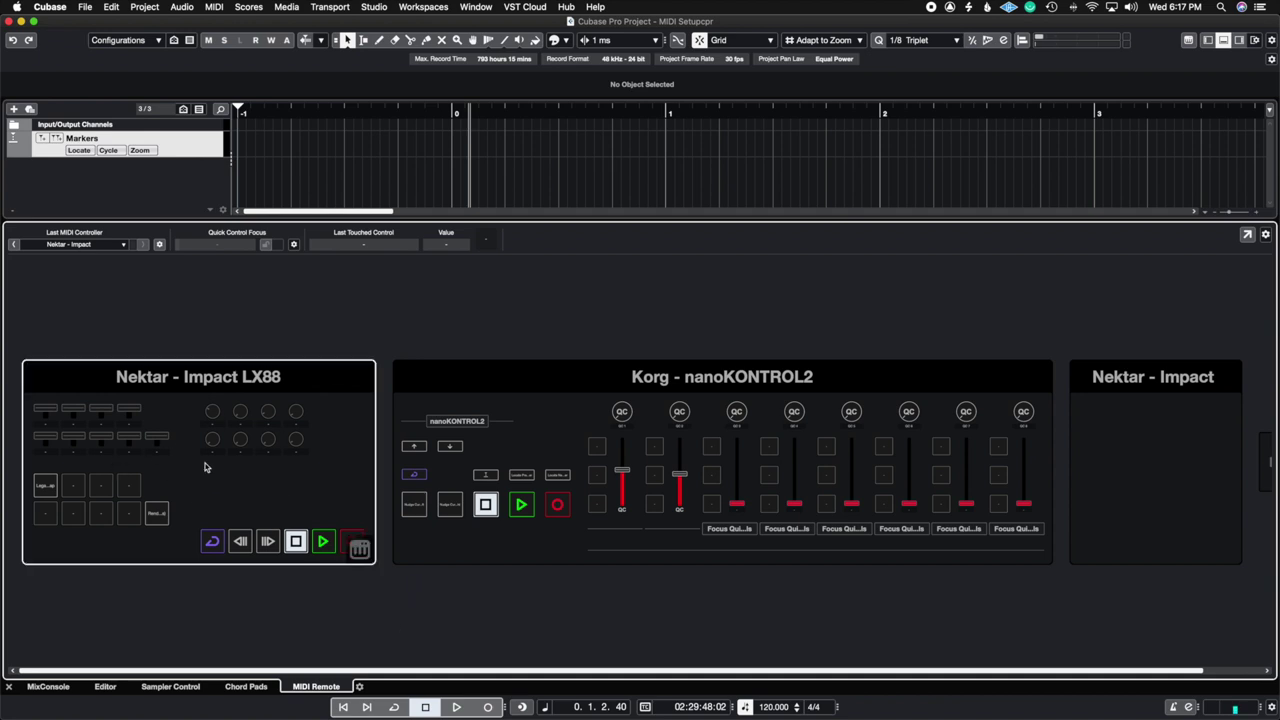
{"action": "mouse_move", "coordinate": [297, 381]}
{"action": "left_click", "coordinate": [193, 460]}
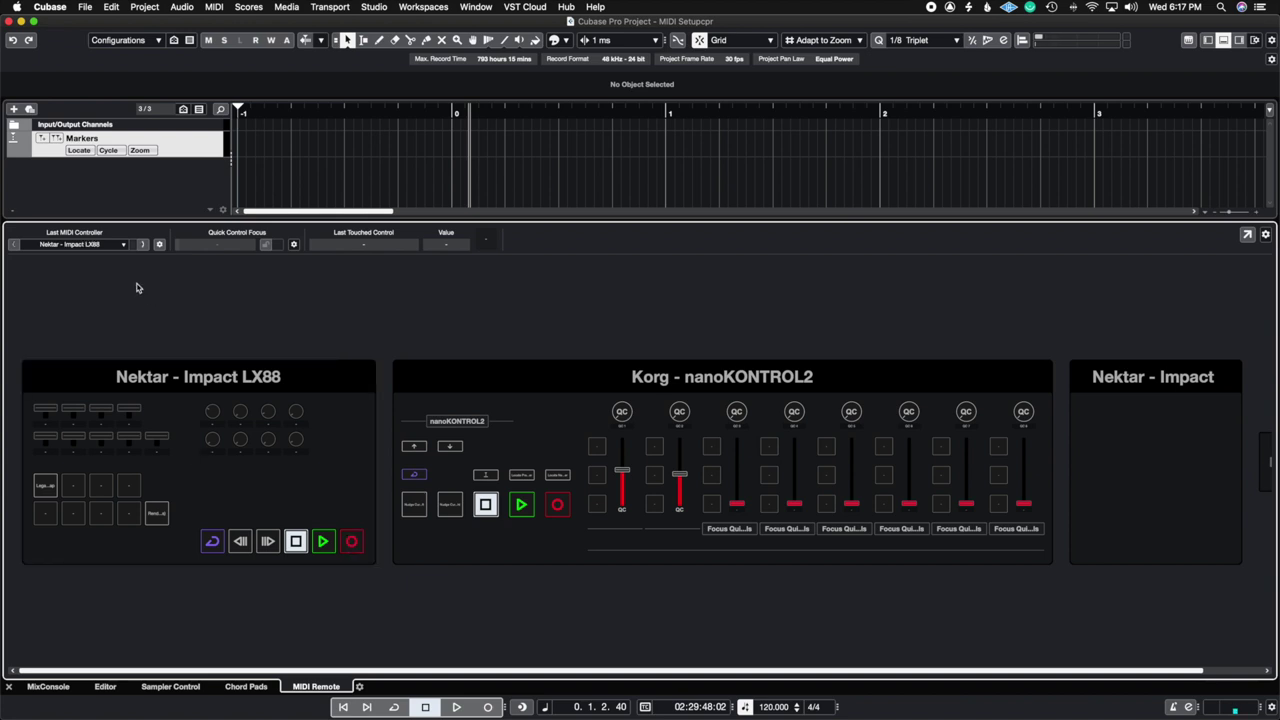
- Disable the Impact LX88 controller script in the MIDI Remote Manager and return to the overview of all controllers
{"action": "left_click", "coordinate": [159, 245]}
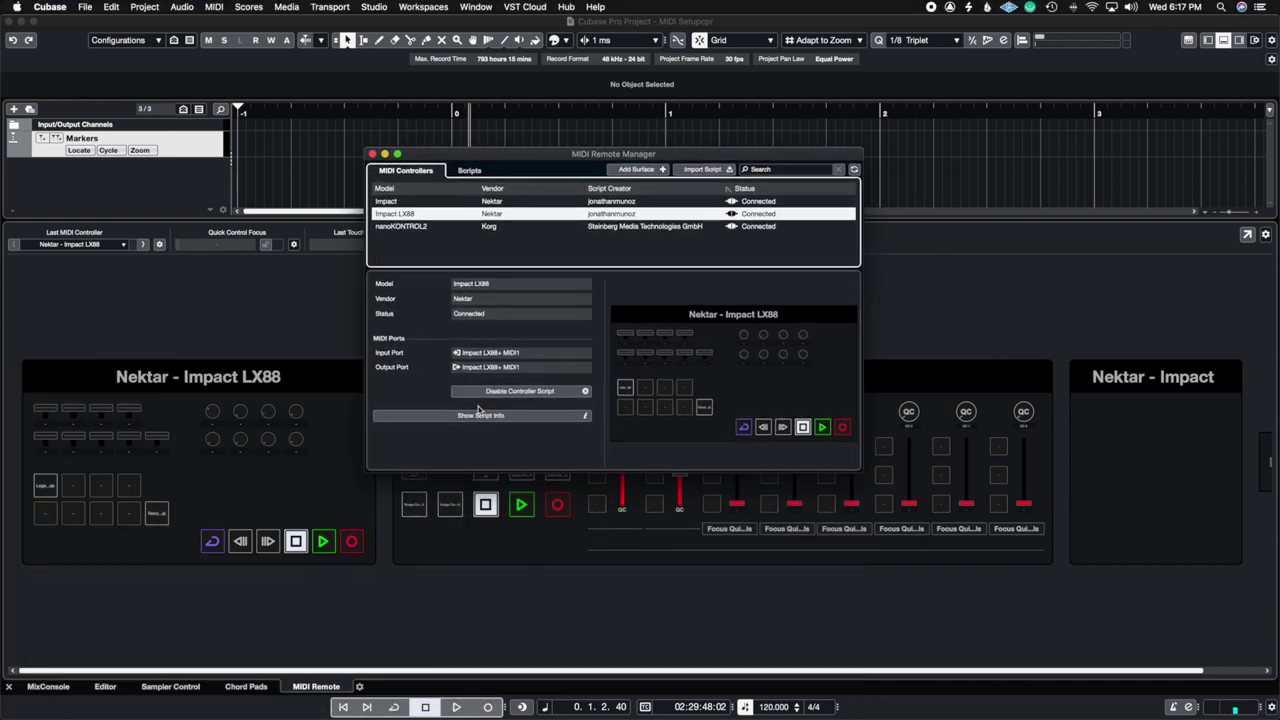
{"action": "left_click", "coordinate": [530, 391]}
{"action": "left_click", "coordinate": [372, 154]}
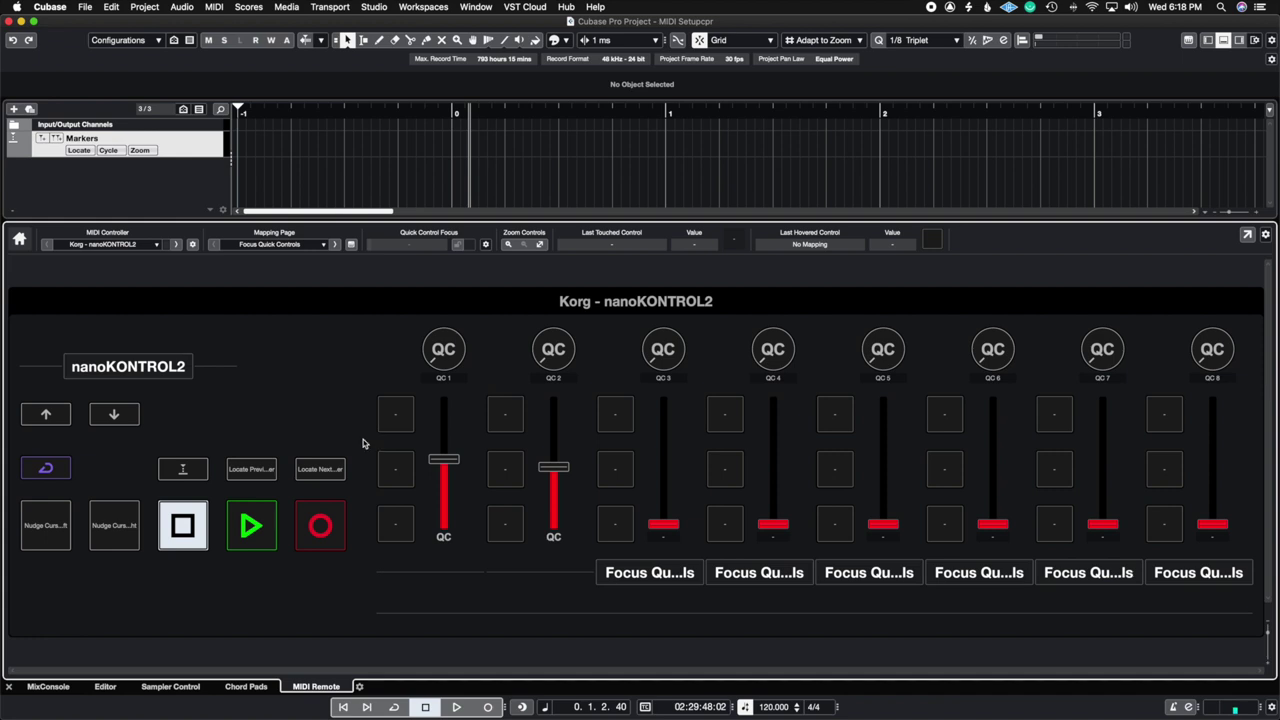
{"action": "left_click", "coordinate": [20, 241]}
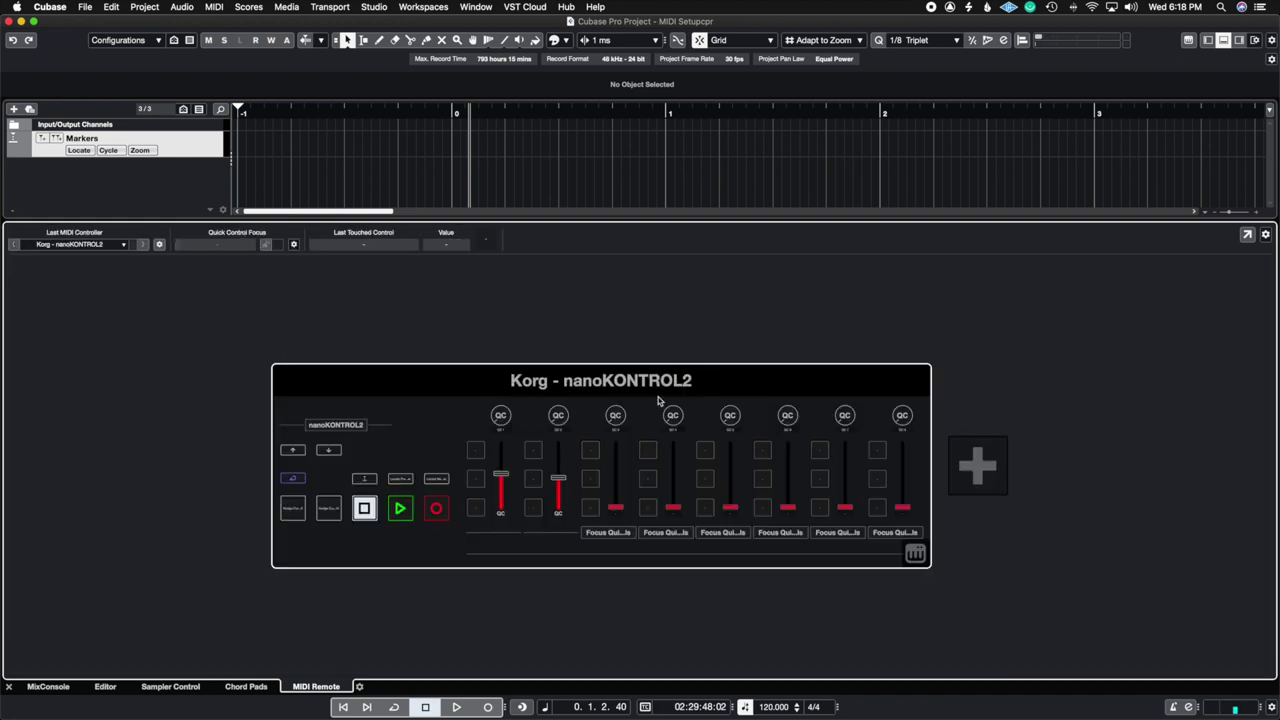
- Add a Nektar MIDI controller surface on the Impact LX88+ MIDI1 ports with model Impact LX88 and continue to its surface editor
{"action": "mouse_move", "coordinate": [821, 377]}
{"action": "left_click", "coordinate": [979, 450]}
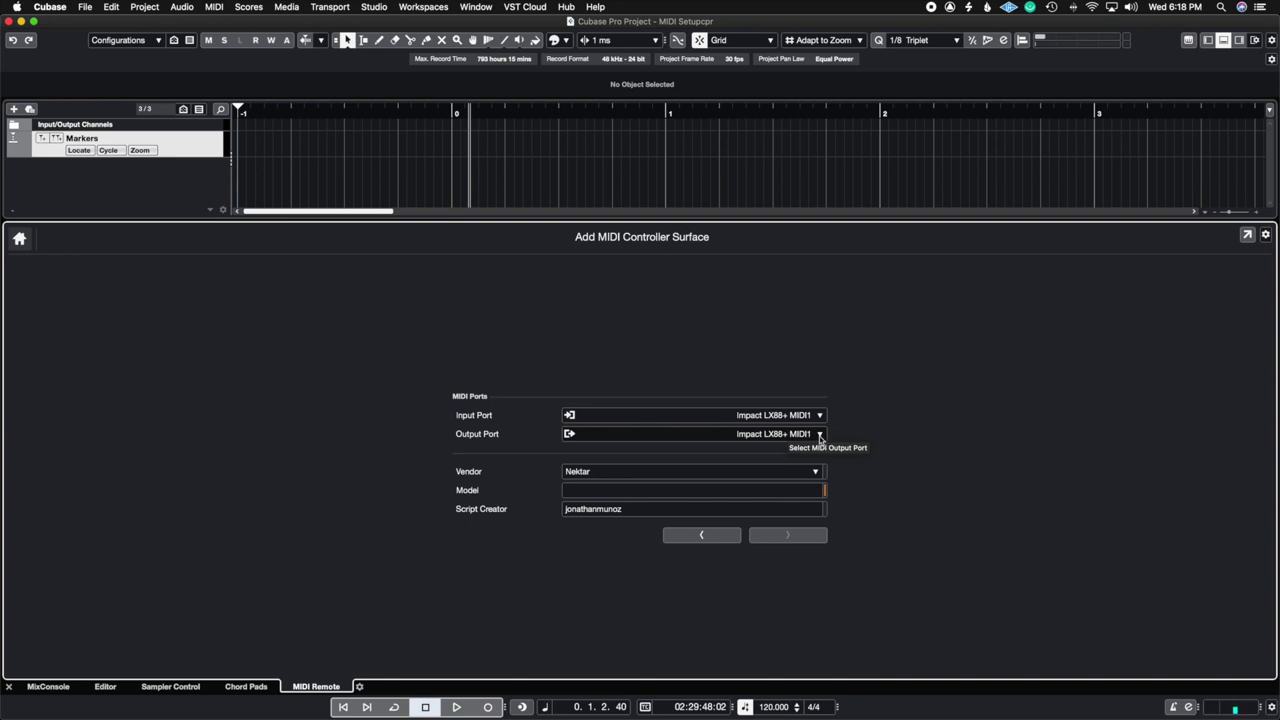
{"action": "left_click", "coordinate": [642, 488]}
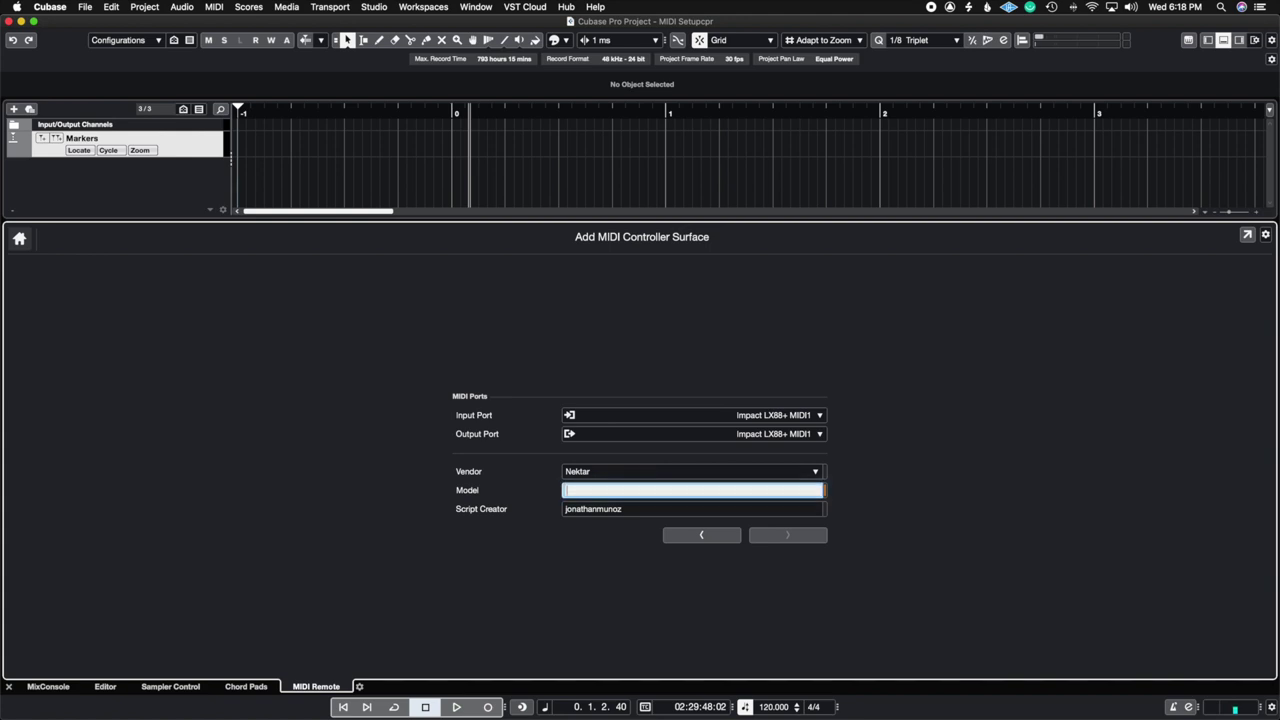
{"action": "type", "text": "Impact LX88"}
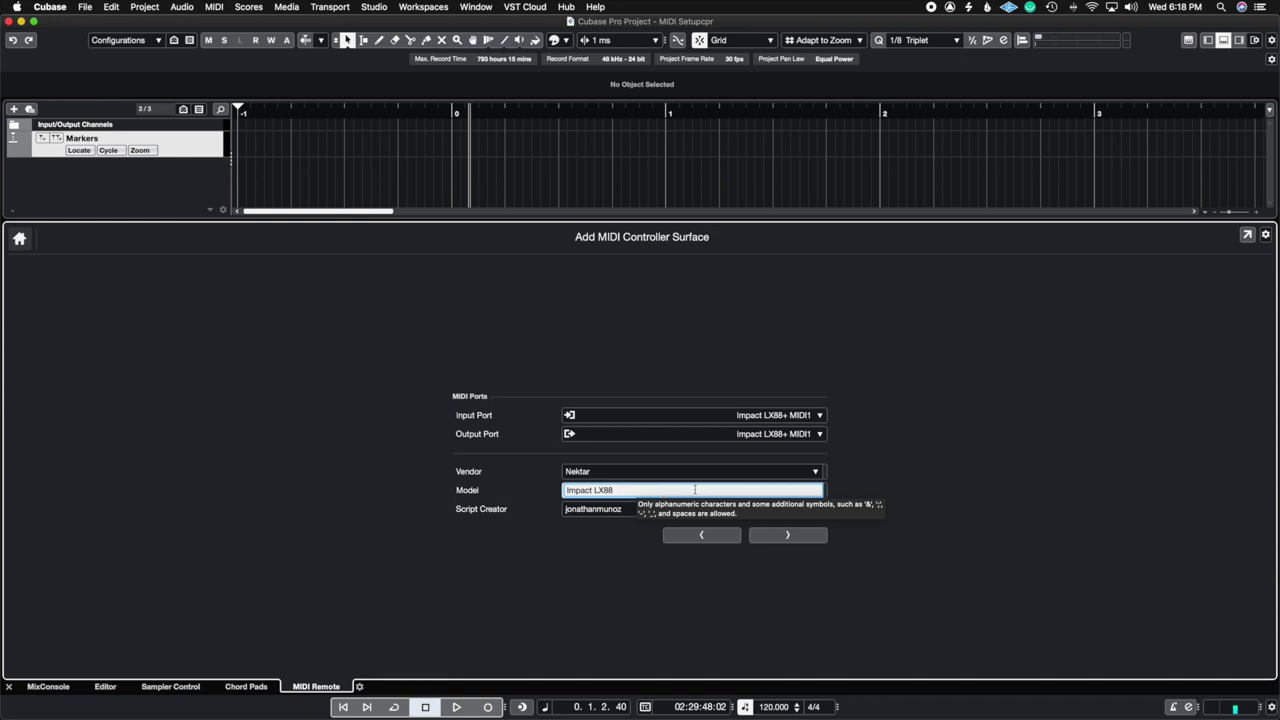
{"action": "key", "text": "Return"}
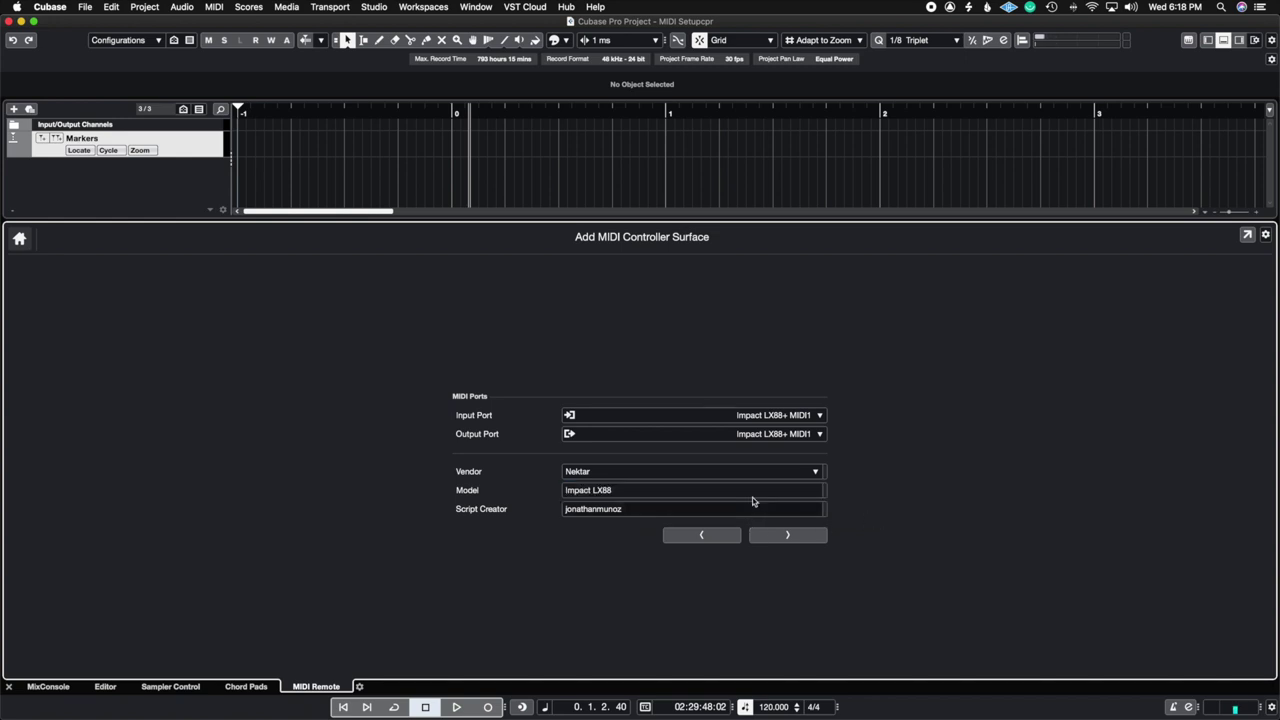
{"action": "left_click", "coordinate": [787, 536]}
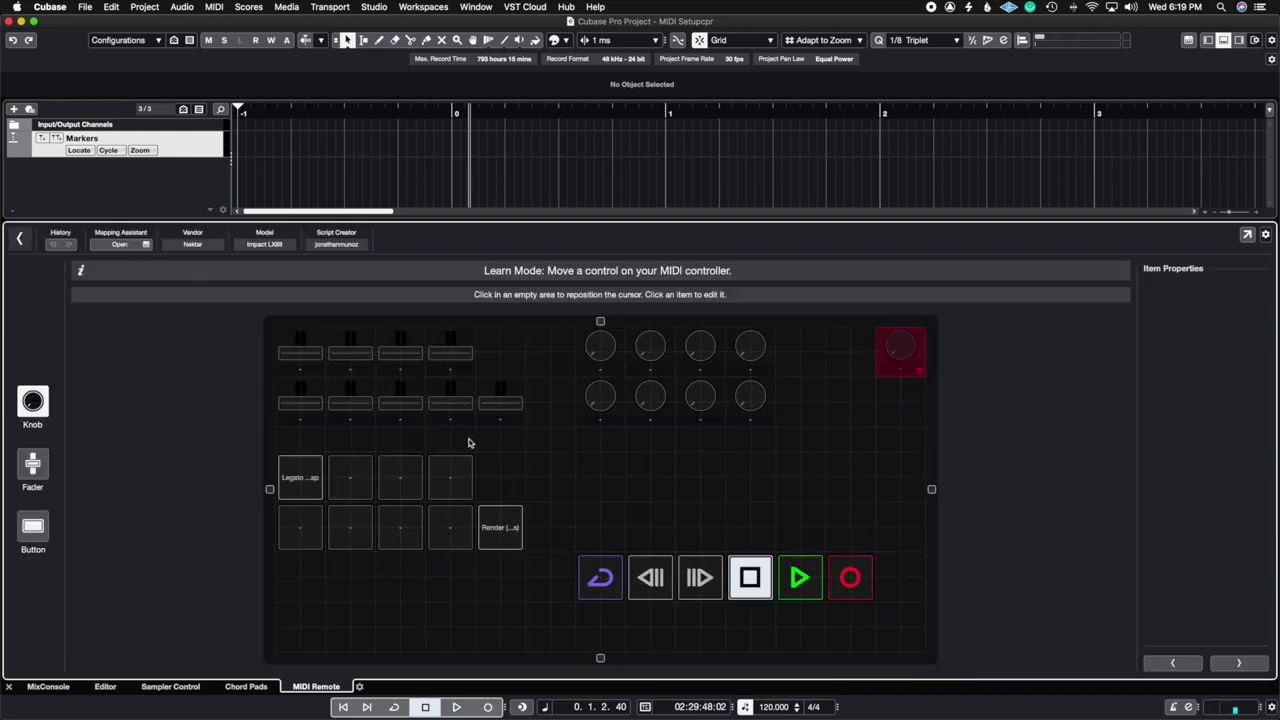
- Delete all existing faders, knobs and buttons from the Impact LX88 surface, starting with the faders of the upper row
{"action": "left_click", "coordinate": [922, 614]}
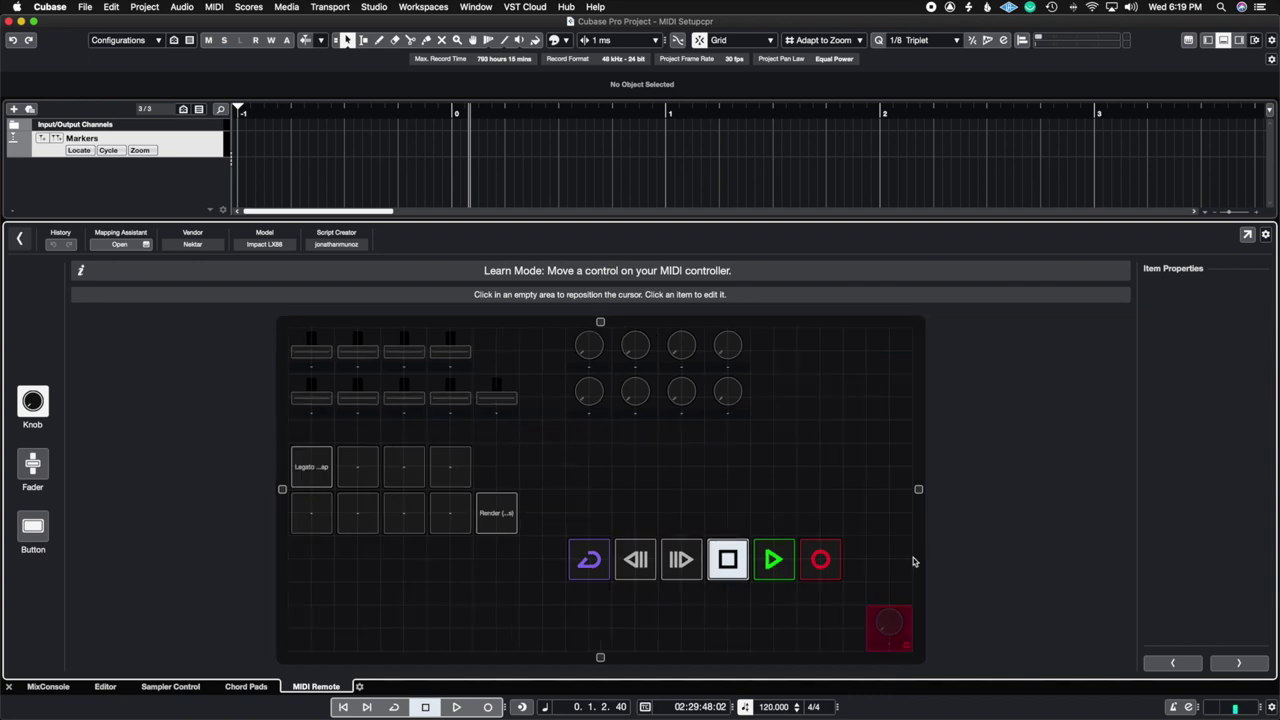
{"action": "left_click", "coordinate": [891, 648]}
{"action": "left_click", "coordinate": [313, 351]}
{"action": "left_click", "coordinate": [340, 324]}
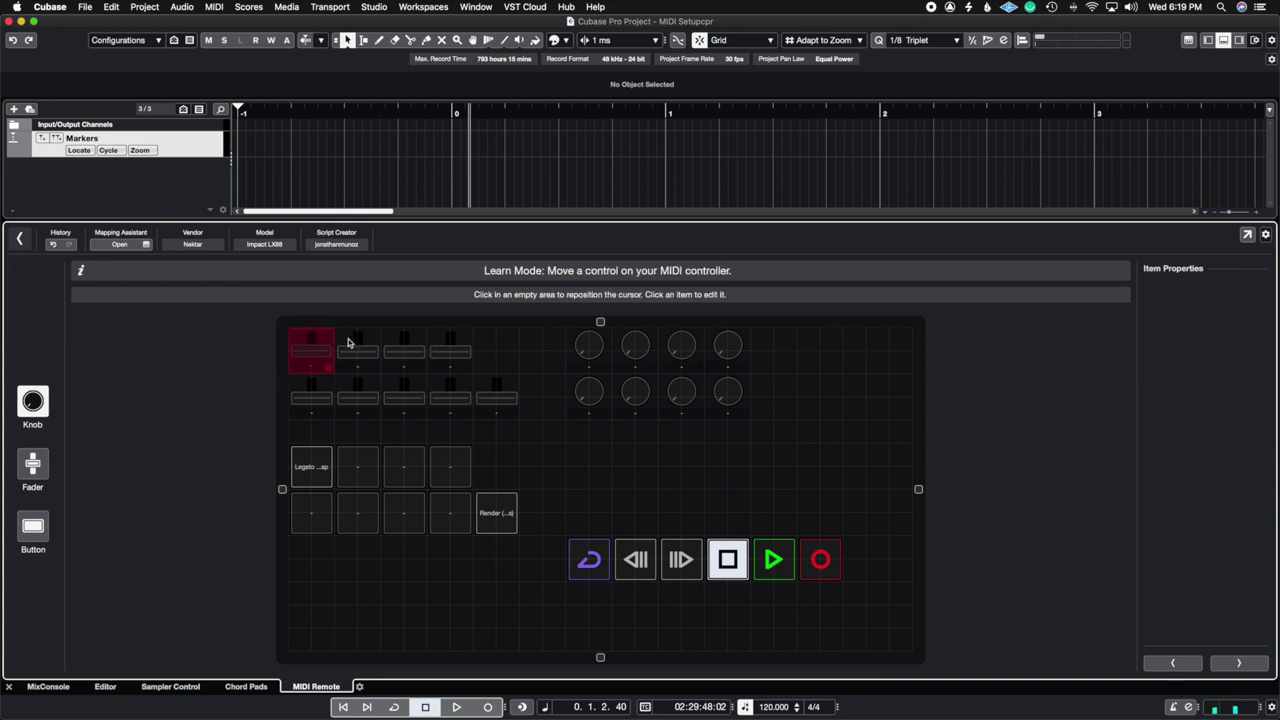
{"action": "left_click", "coordinate": [342, 346]}
{"action": "left_click", "coordinate": [389, 326]}
{"action": "left_click", "coordinate": [404, 354]}
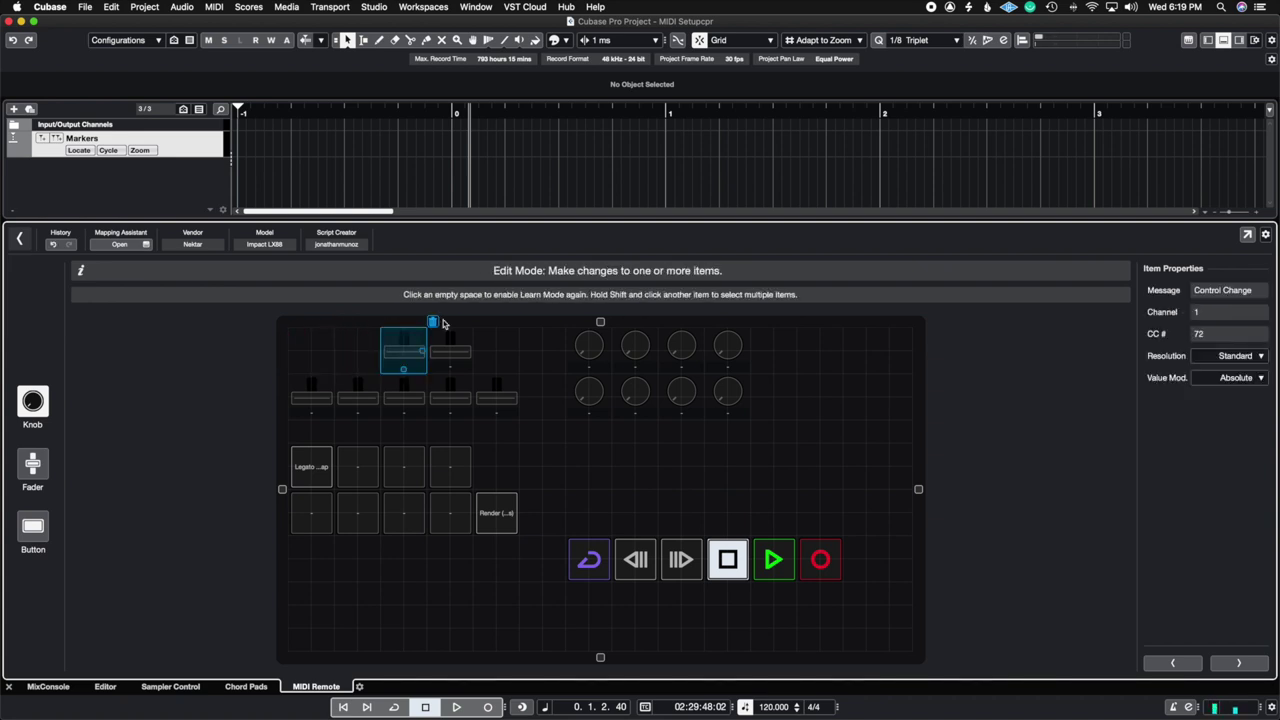
{"action": "left_click", "coordinate": [434, 322]}
{"action": "left_click", "coordinate": [531, 368]}
{"action": "key", "text": "super+a"}
{"action": "key", "text": "Delete"}
- Add a row of four faders from the surface grid's upper-left corner and a row of five faders directly beneath it
{"action": "left_click", "coordinate": [310, 348]}
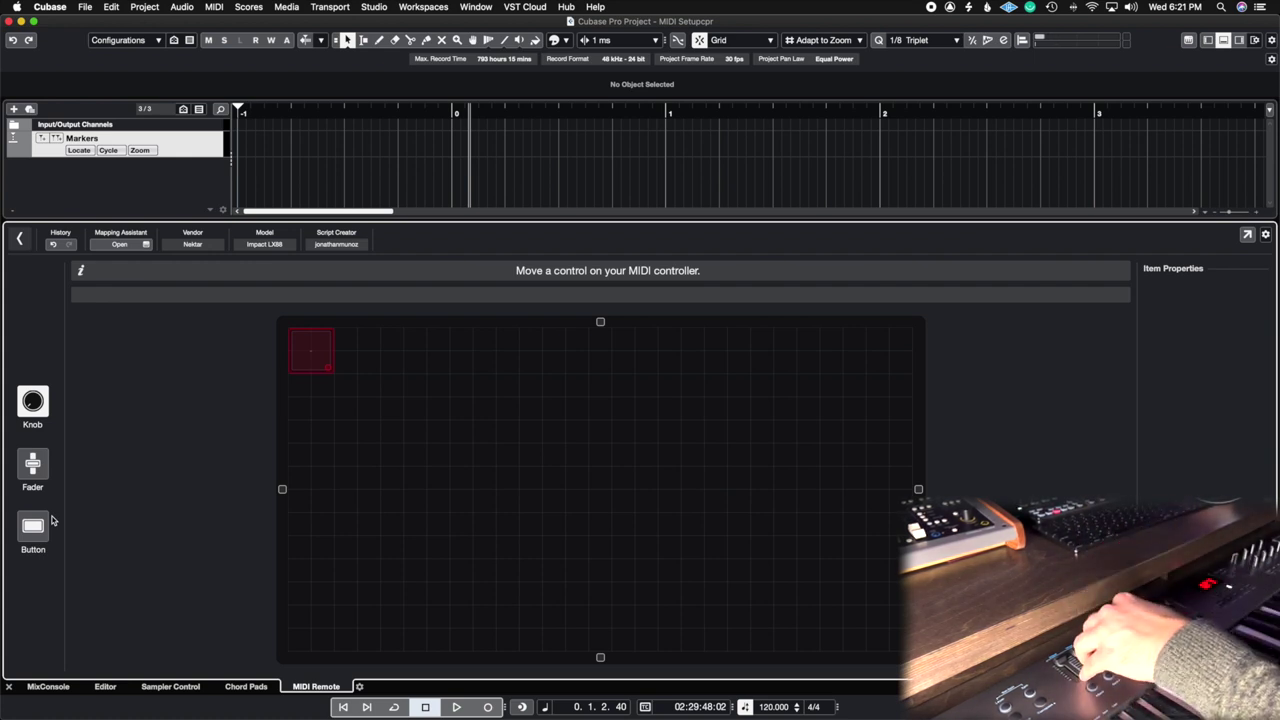
{"action": "left_click", "coordinate": [38, 462]}
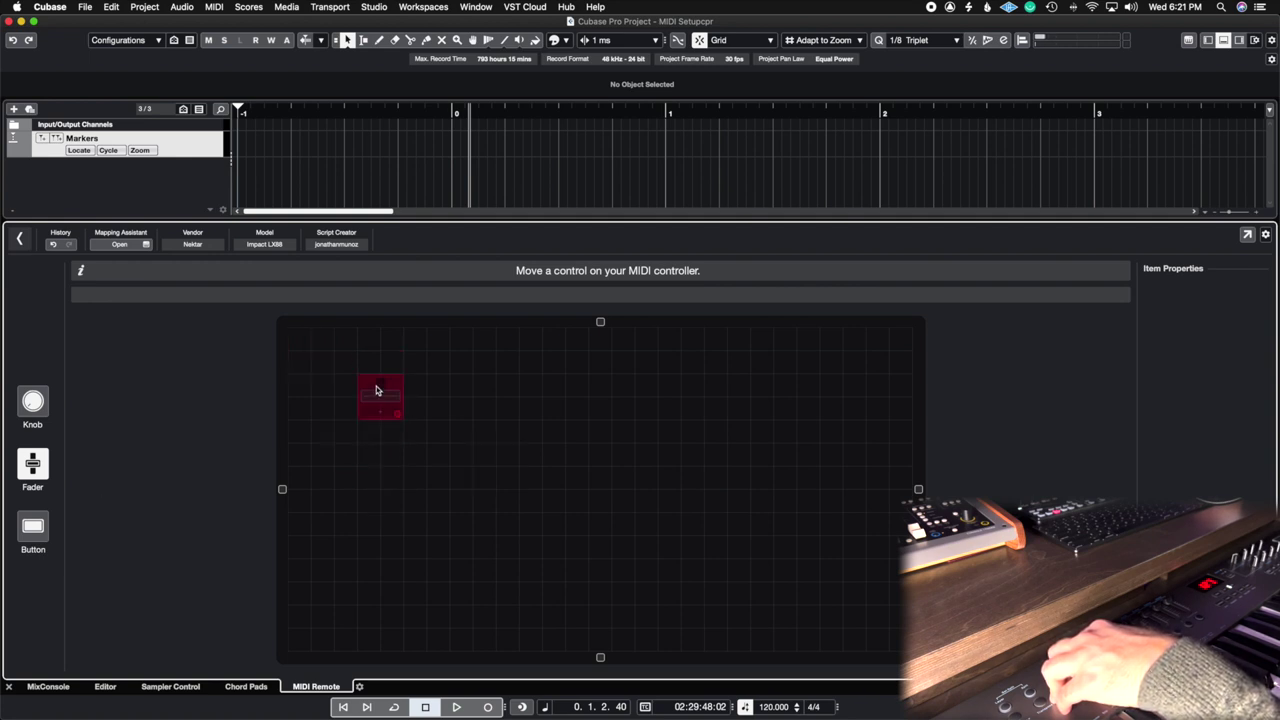
{"action": "left_click", "coordinate": [376, 390]}
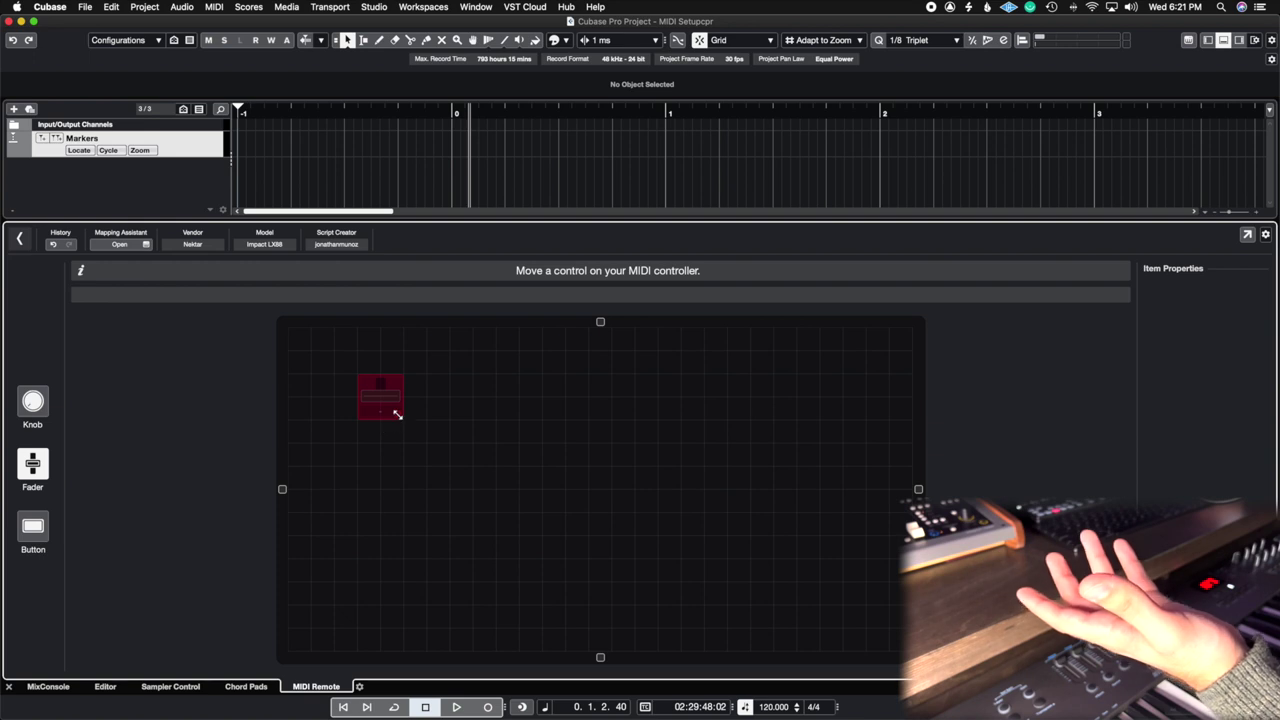
{"action": "mouse_move", "coordinate": [397, 414]}
{"action": "left_mouse_down"}
{"action": "mouse_move", "coordinate": [640, 658]}
{"action": "mouse_move", "coordinate": [546, 509]}
{"action": "mouse_move", "coordinate": [420, 420]}
{"action": "left_mouse_up"}
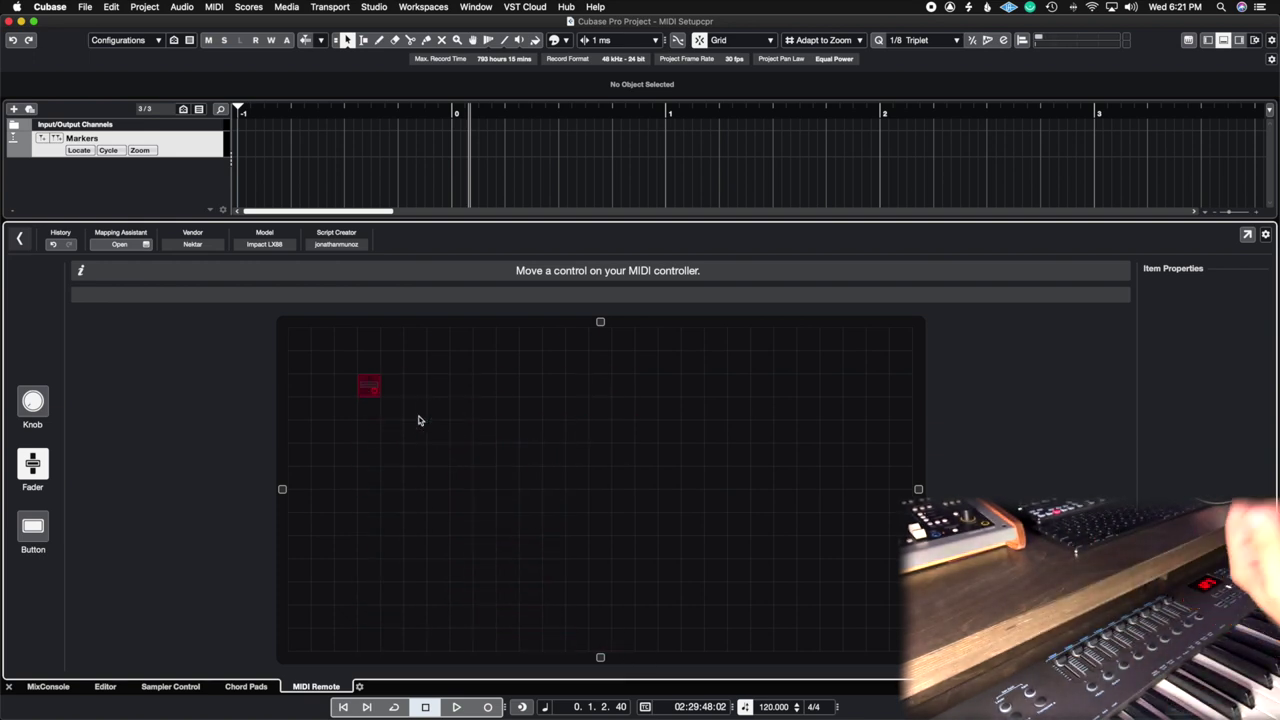
{"action": "left_click", "coordinate": [378, 396]}
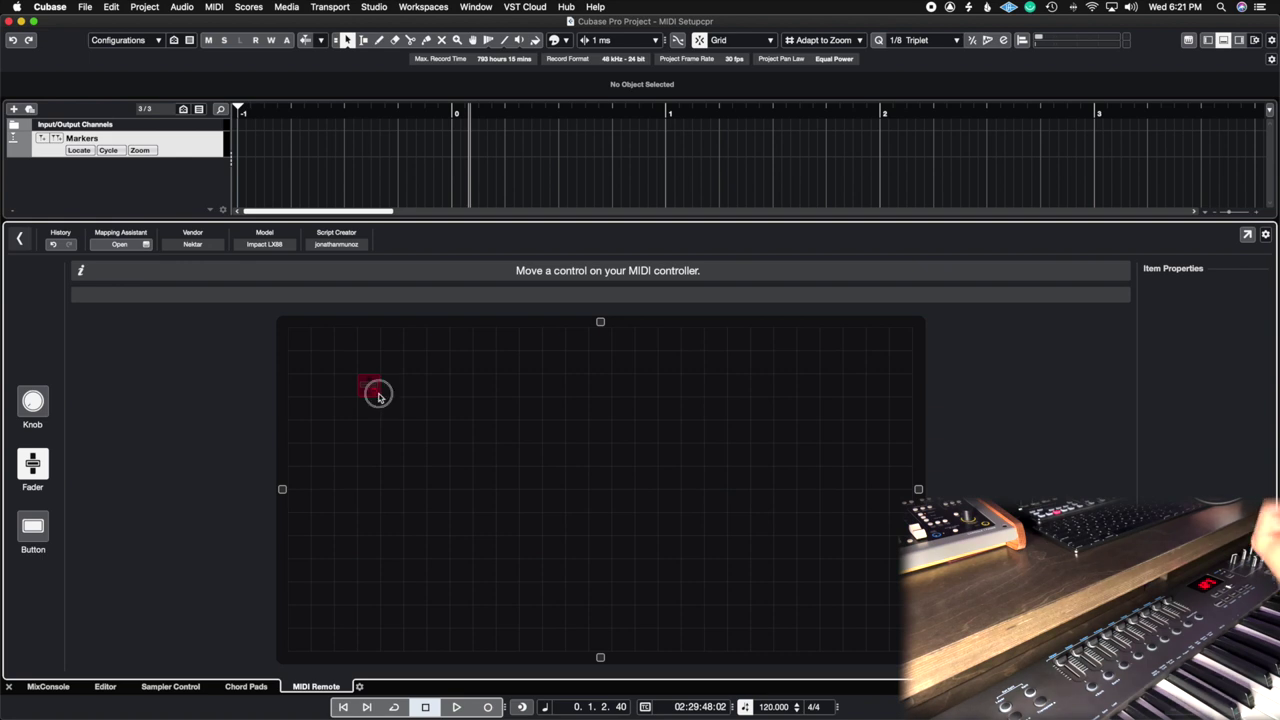
{"action": "left_click_drag", "start_coordinate": [371, 386], "coordinate": [285, 328]}
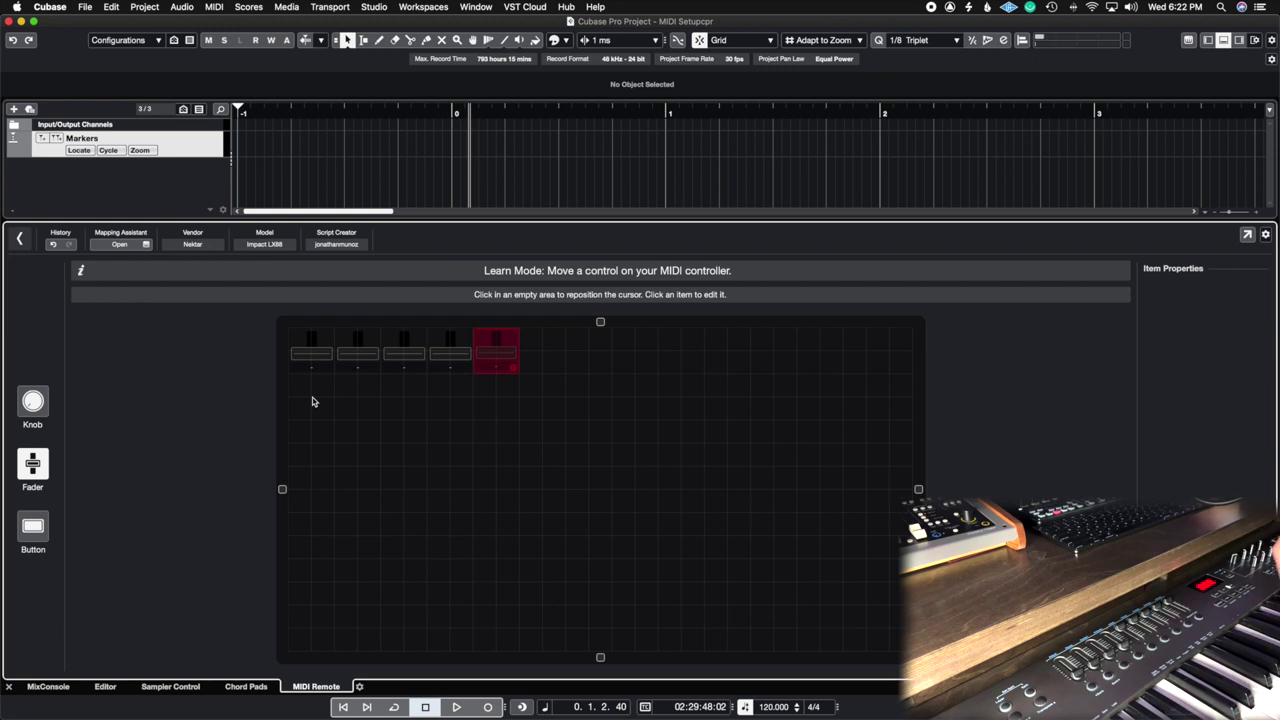
{"action": "left_click", "coordinate": [312, 401]}
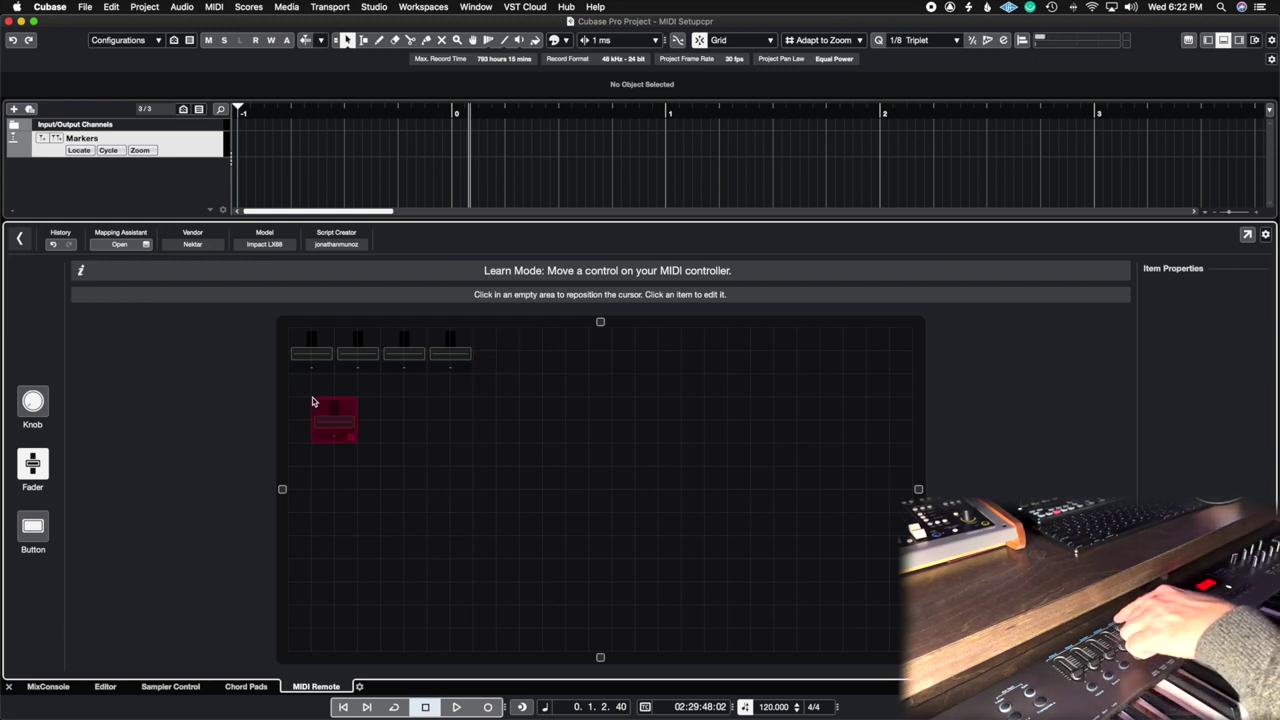
{"action": "left_click", "coordinate": [306, 393]}
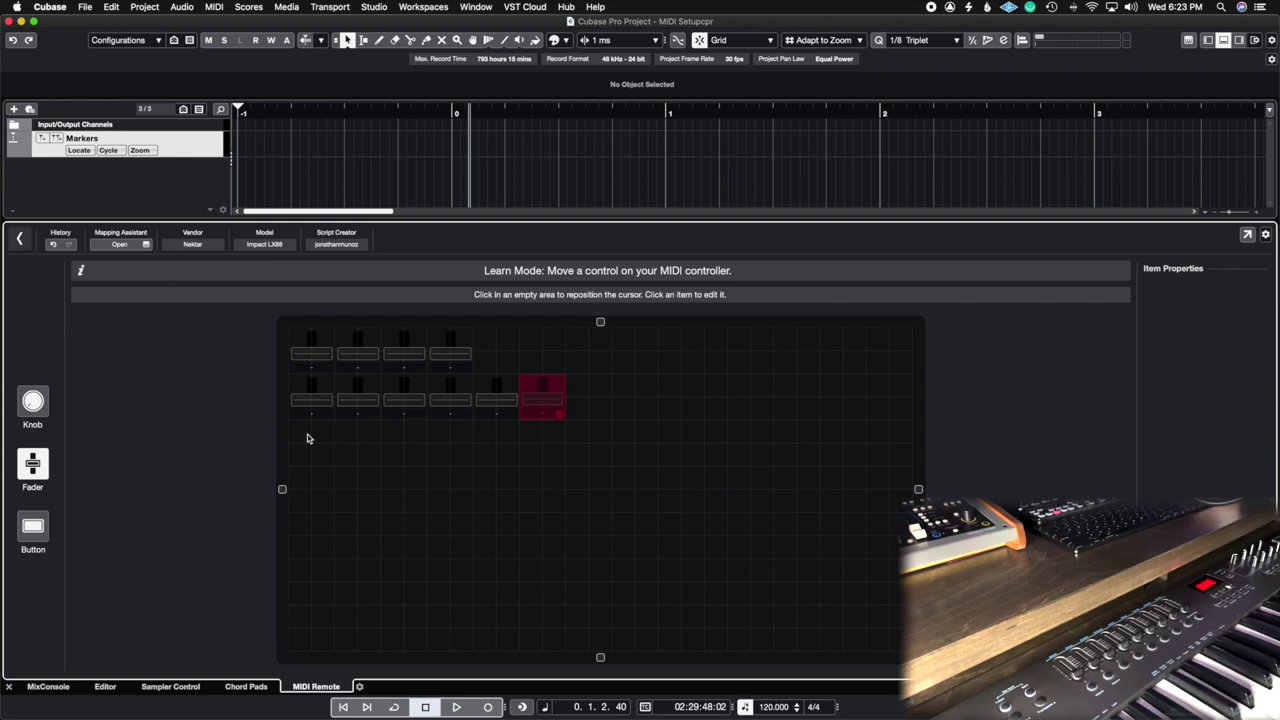
- Add a row of four buttons below the faders and a row of five buttons directly beneath it
{"action": "left_click", "coordinate": [306, 491]}
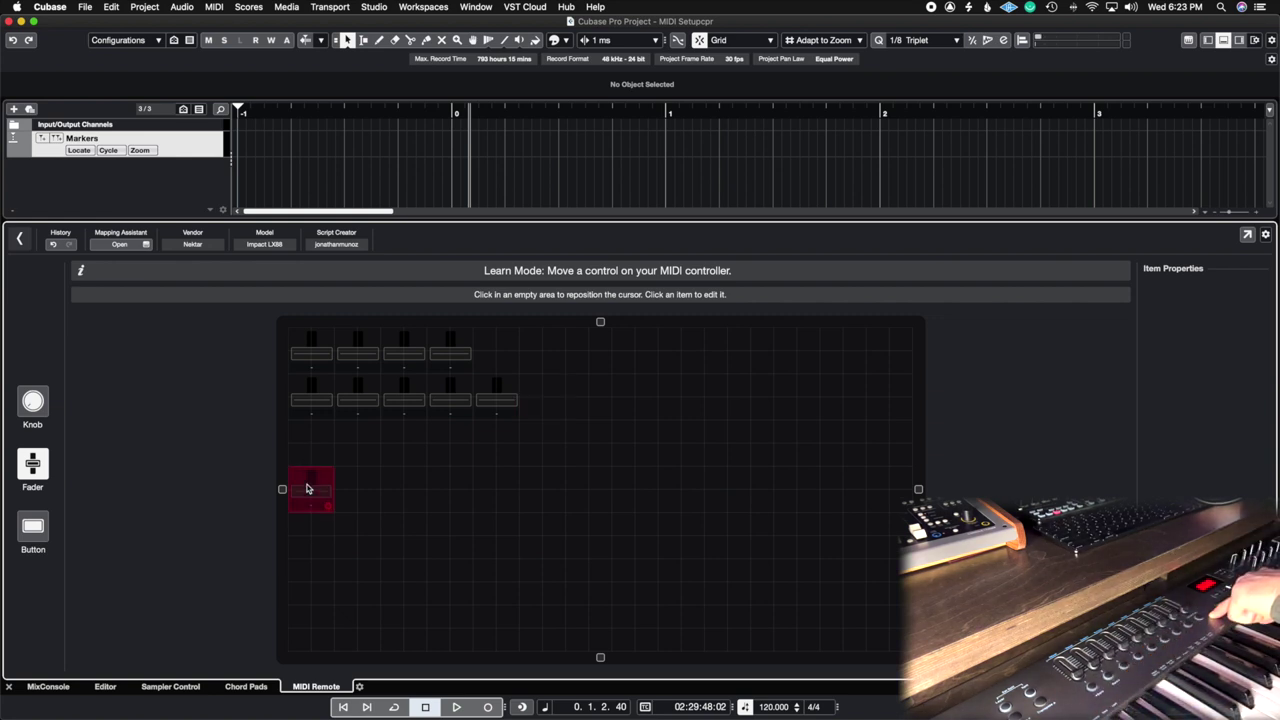
{"action": "left_click", "coordinate": [38, 531]}
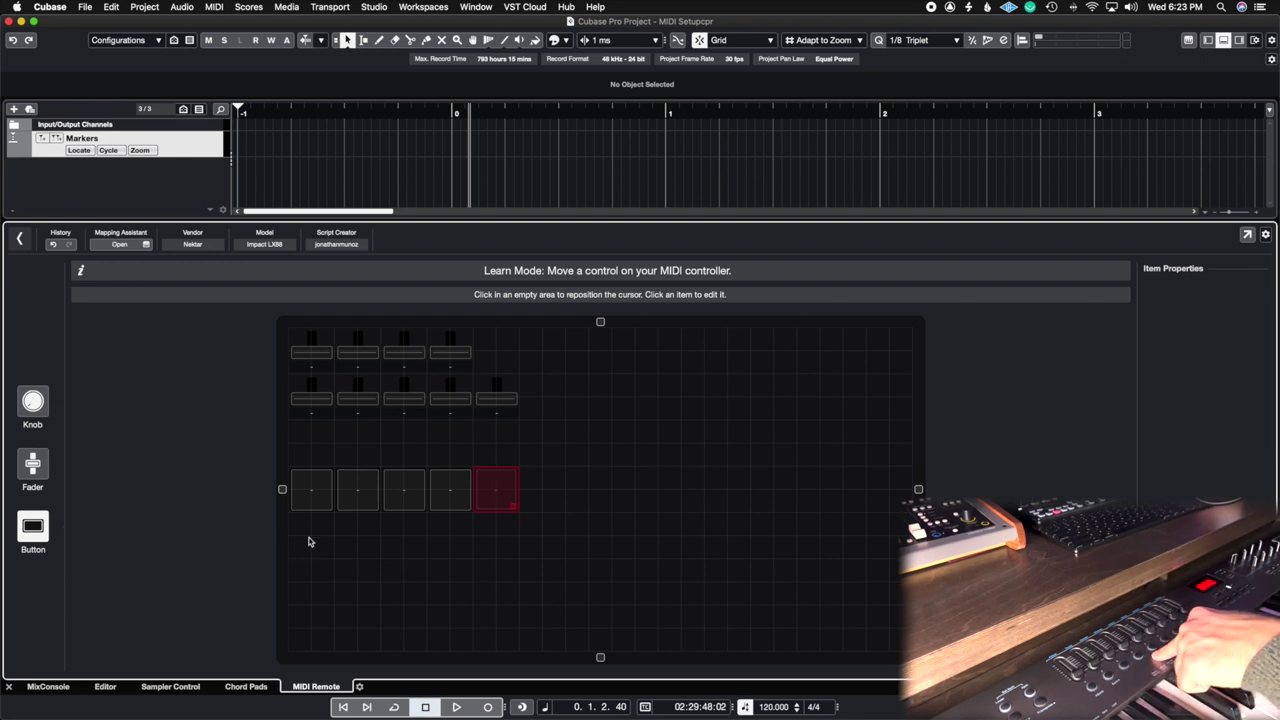
{"action": "left_click", "coordinate": [307, 543]}
{"action": "left_click", "coordinate": [309, 535]}
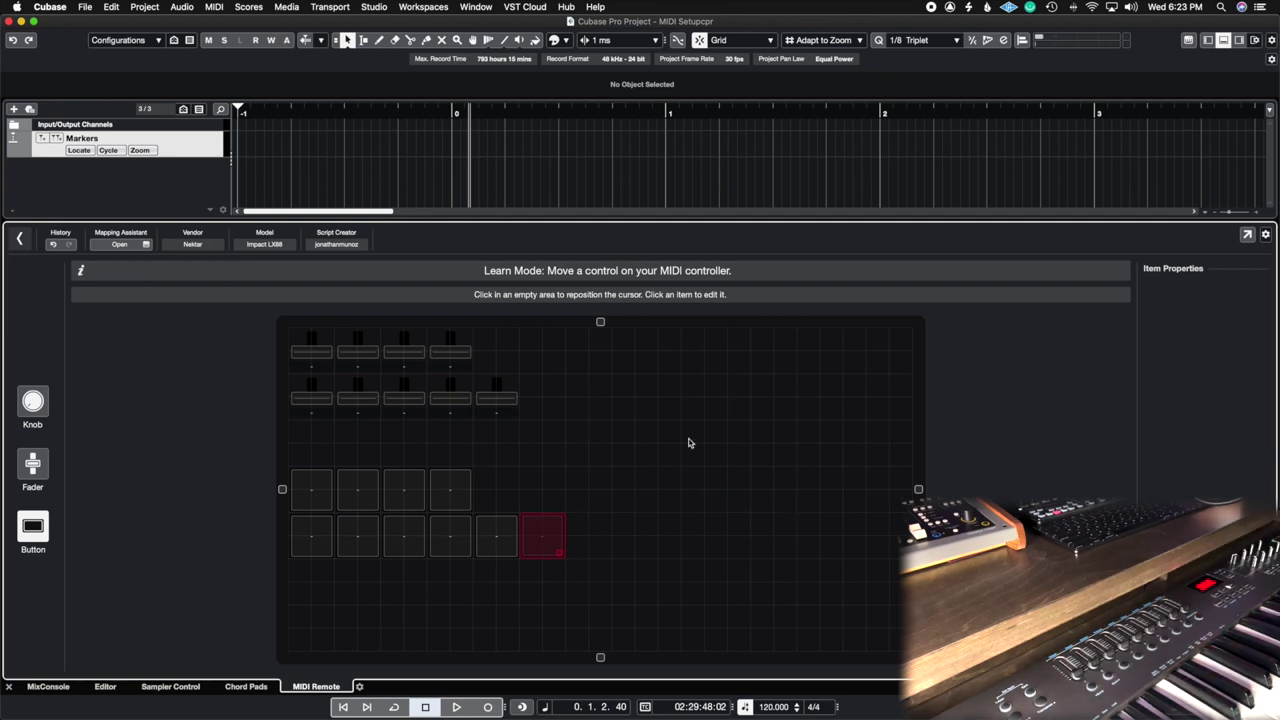
- Add a row of four knobs to the right of the faders and a second, slightly offset row of four knobs beneath it
{"action": "left_click", "coordinate": [668, 355]}
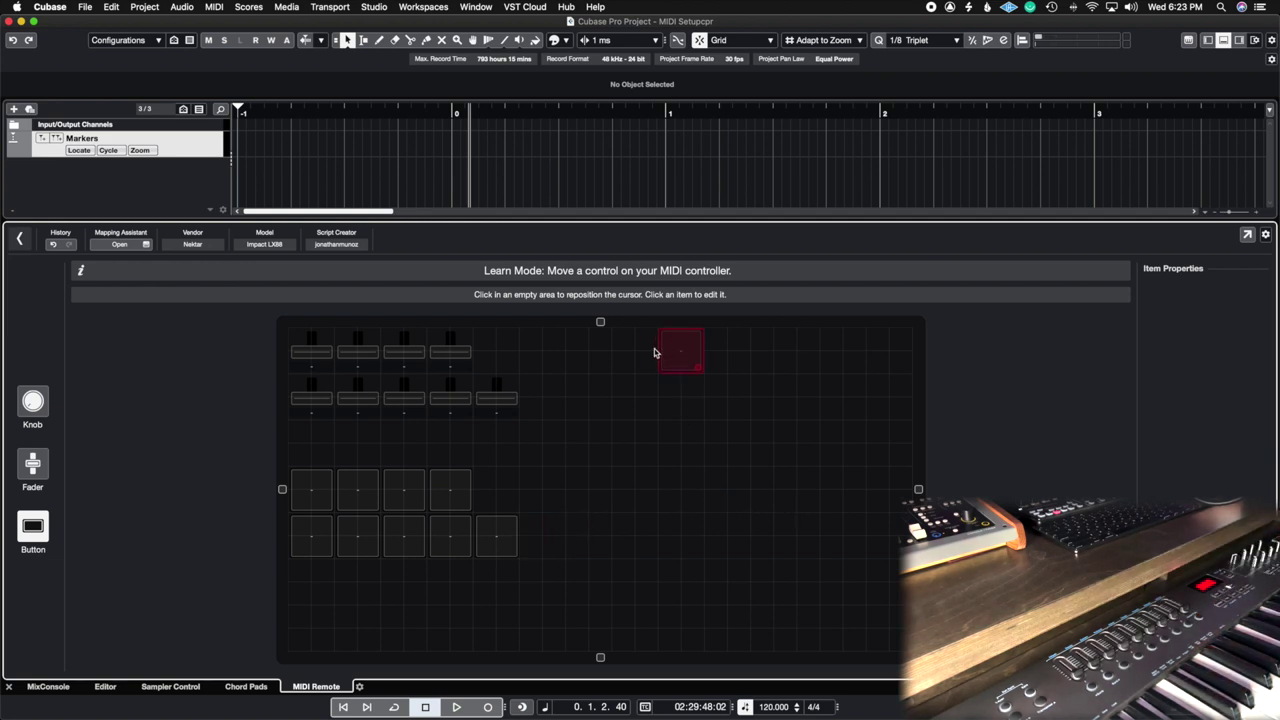
{"action": "left_click", "coordinate": [661, 351]}
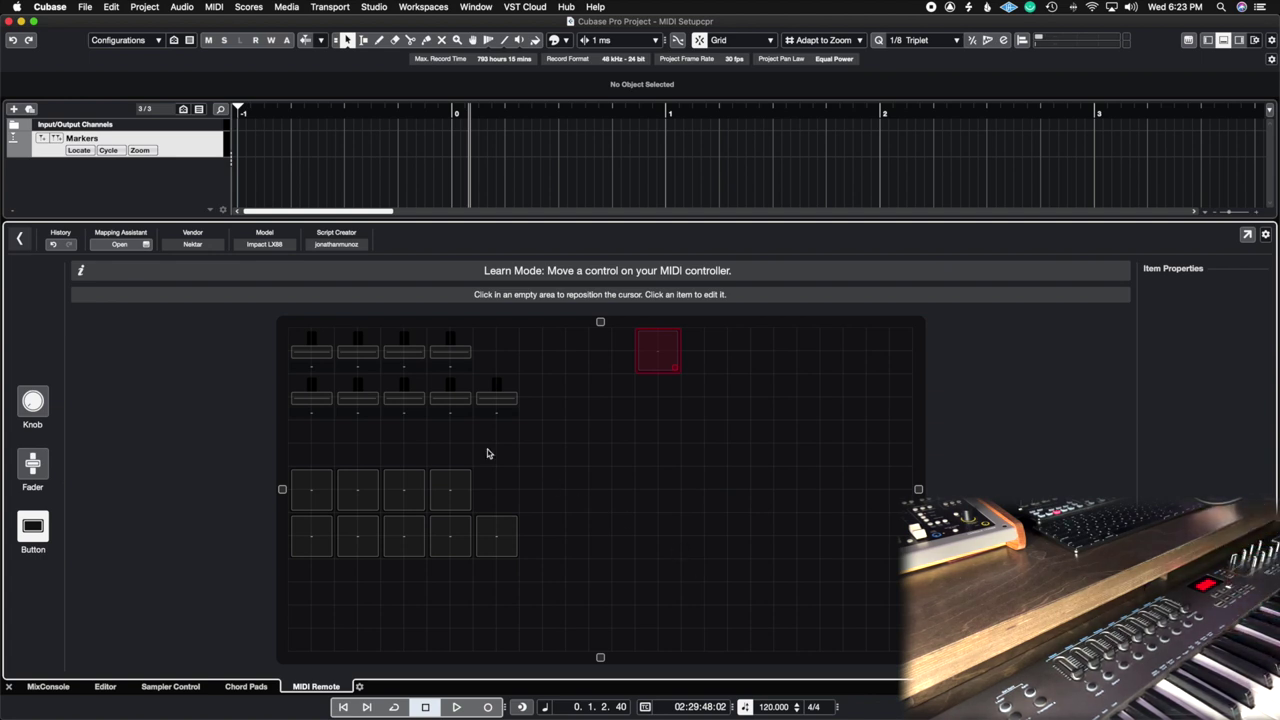
{"action": "left_click", "coordinate": [34, 401]}
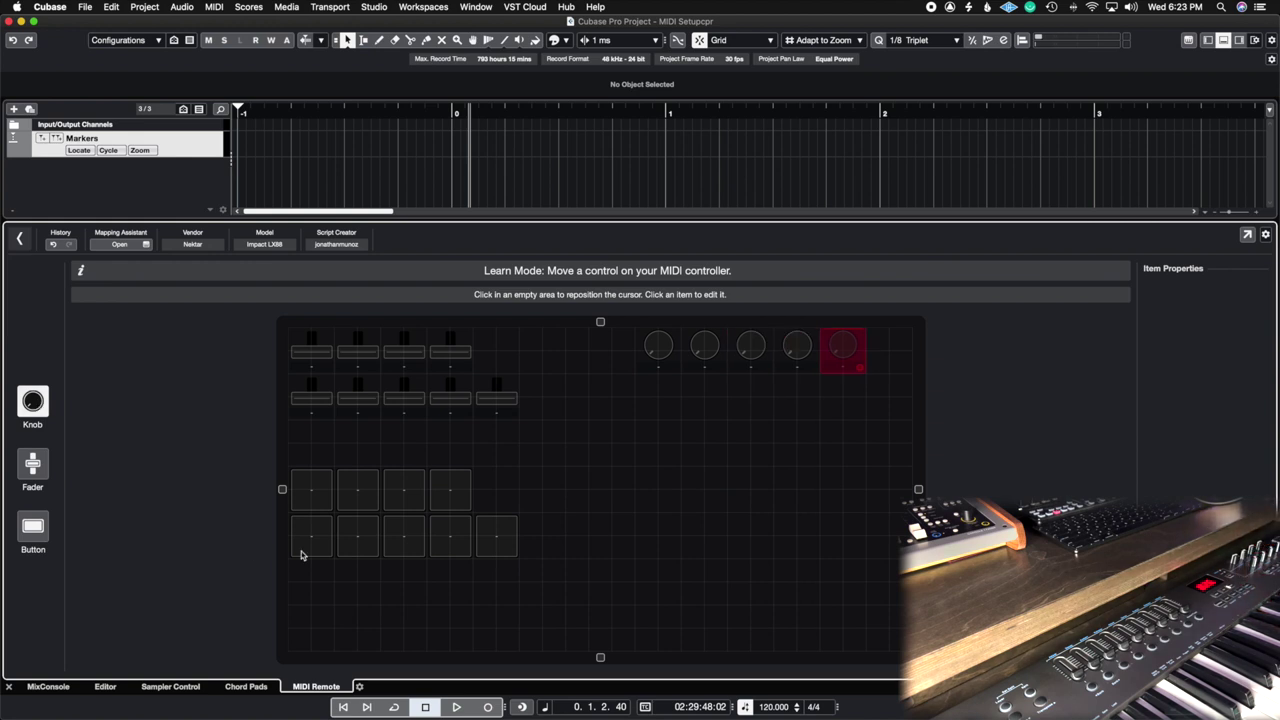
{"action": "left_click", "coordinate": [683, 398]}
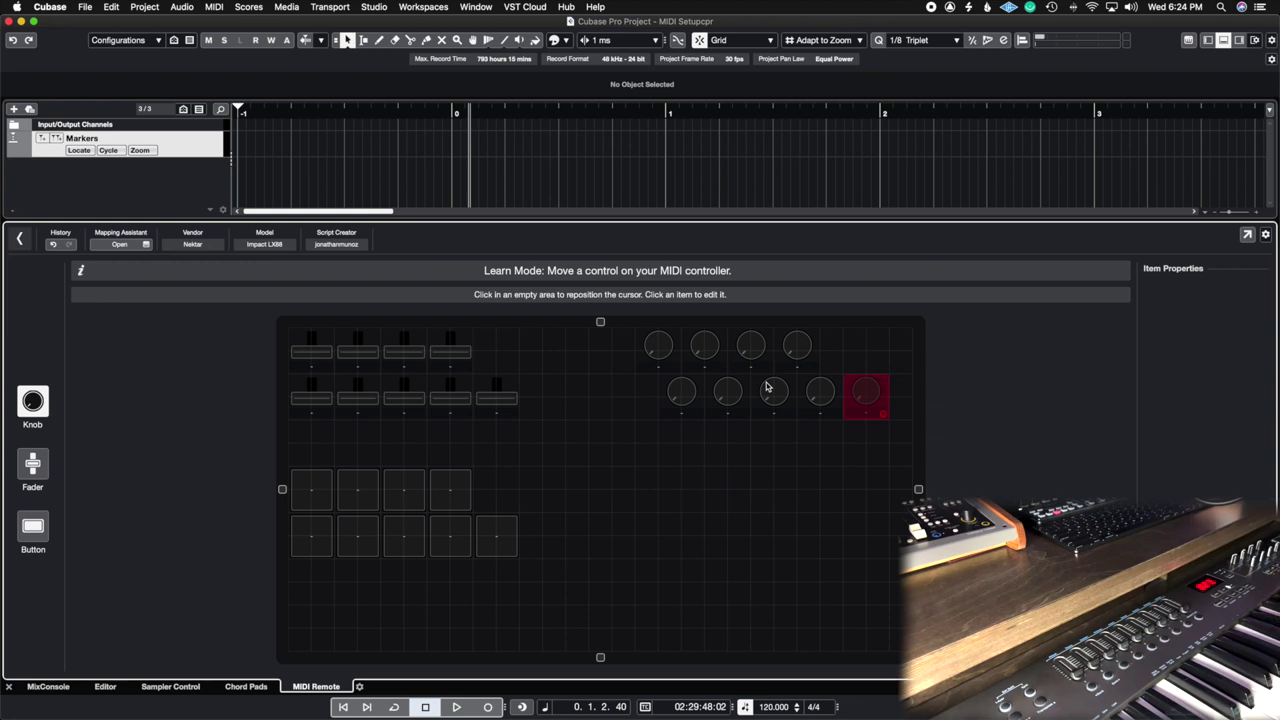
- Add a row of six buttons below the knobs, level with the upper row of existing buttons
{"action": "left_click", "coordinate": [680, 501]}
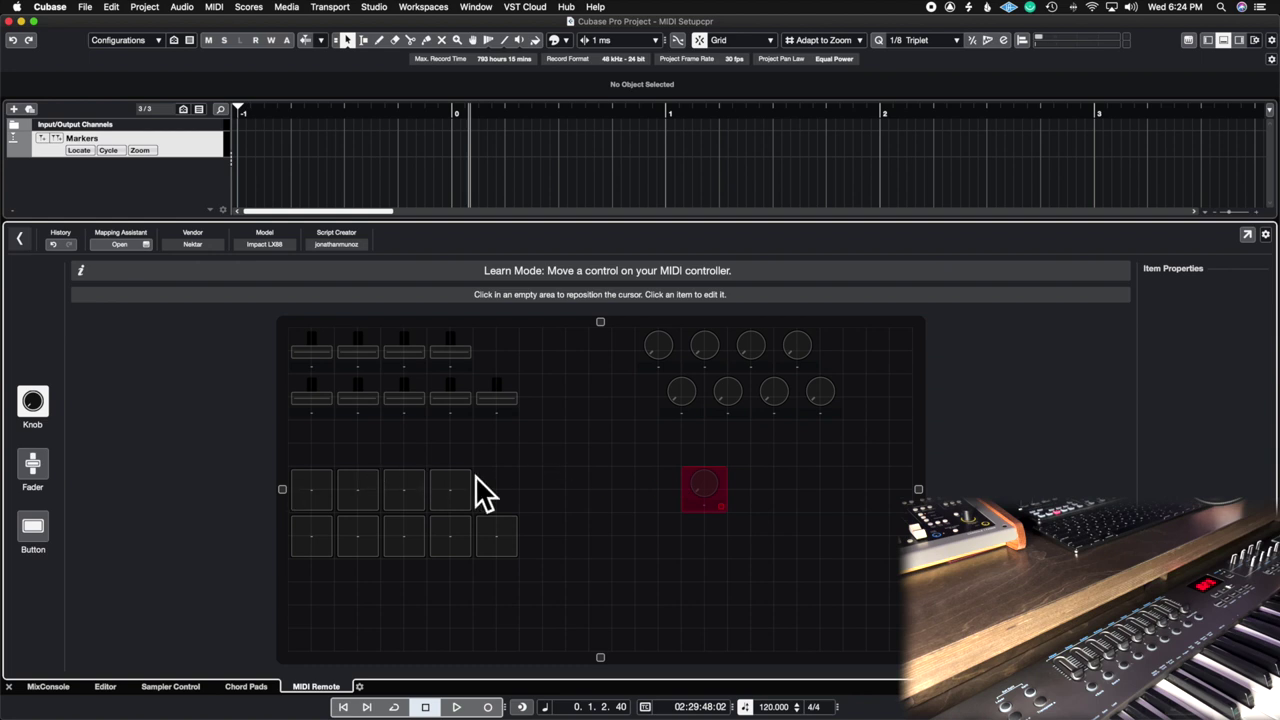
{"action": "left_click", "coordinate": [677, 489]}
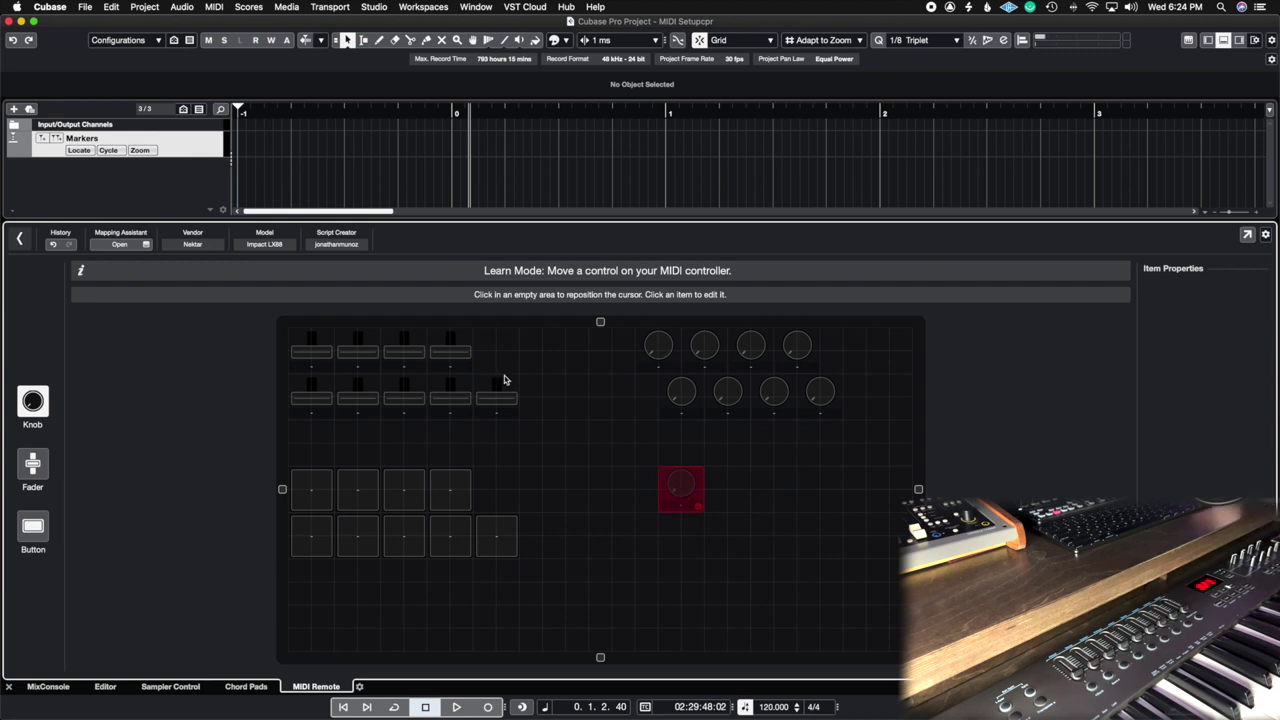
{"action": "left_click", "coordinate": [34, 525]}
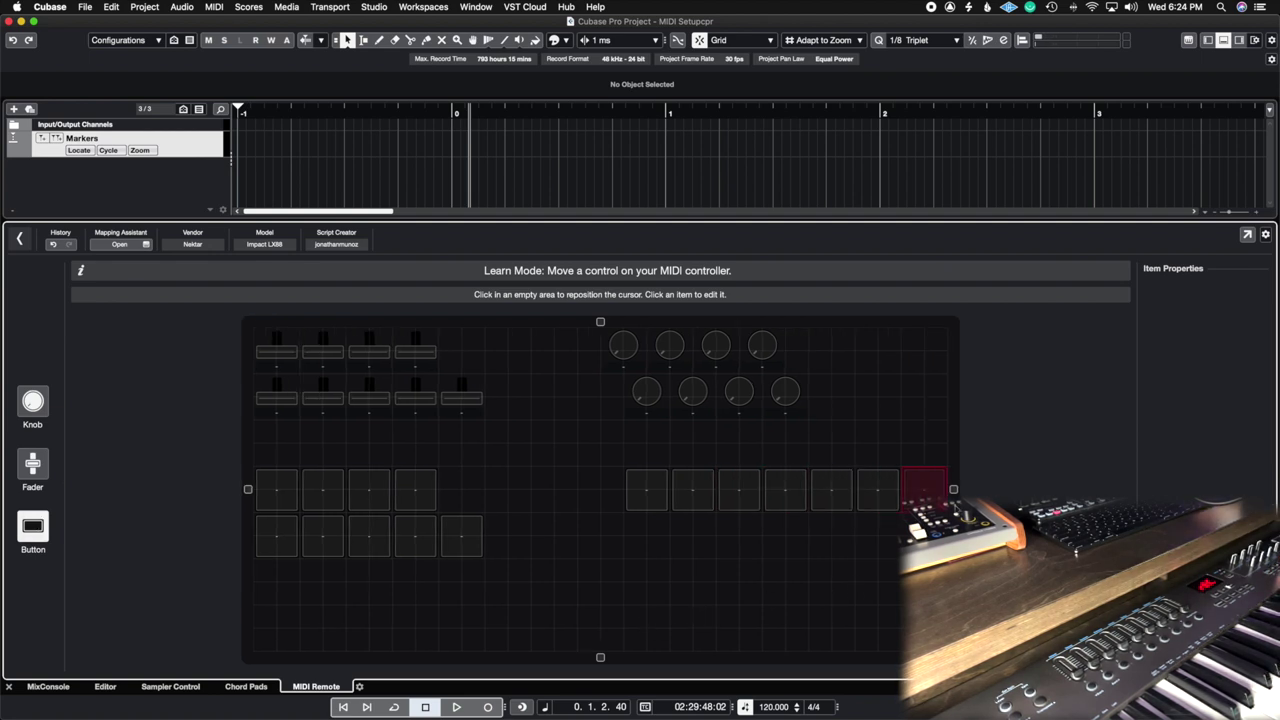
- Narrow the controller surface from its right side so it ends just past the last of the six lower buttons
{"action": "left_click_drag", "start_coordinate": [954, 491], "coordinate": [982, 491]}
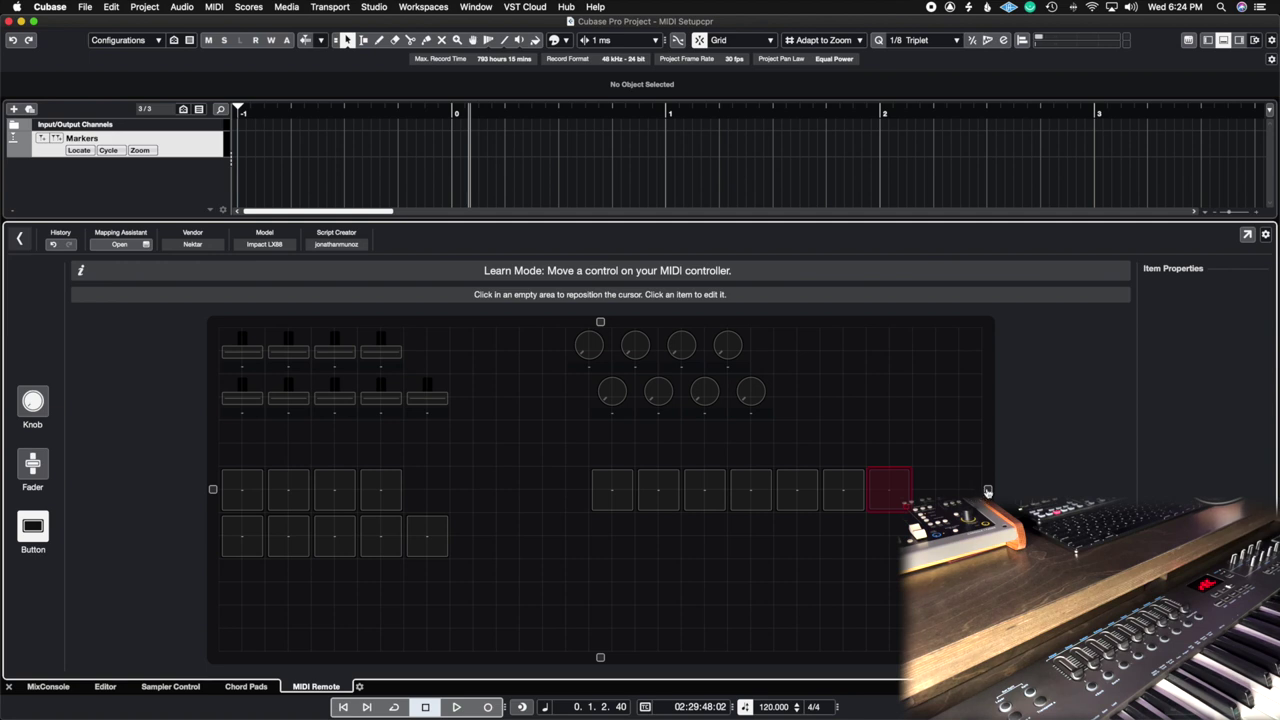
{"action": "left_click_drag", "start_coordinate": [985, 490], "coordinate": [918, 490]}
{"action": "left_click", "coordinate": [716, 540]}
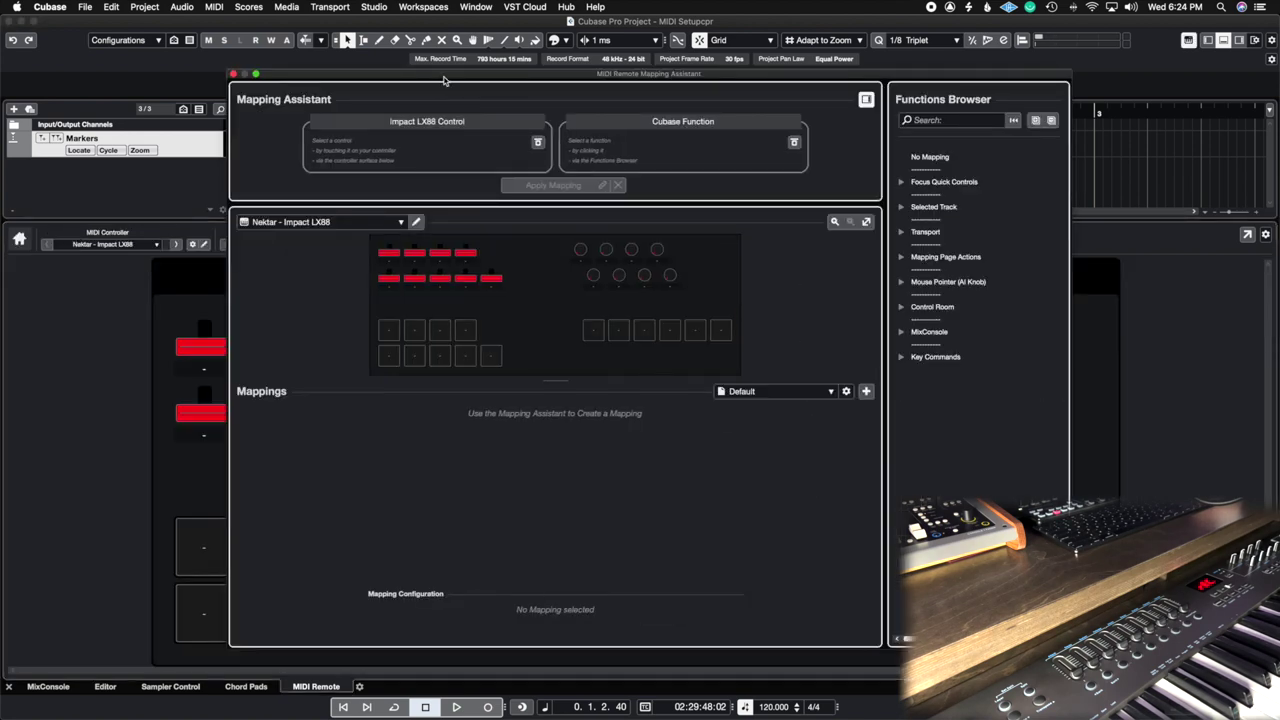
- View the Mapping Assistant, close it, and bring the finished Impact LX88 surface back into view
{"action": "left_click_drag", "start_coordinate": [445, 80], "coordinate": [482, 88]}
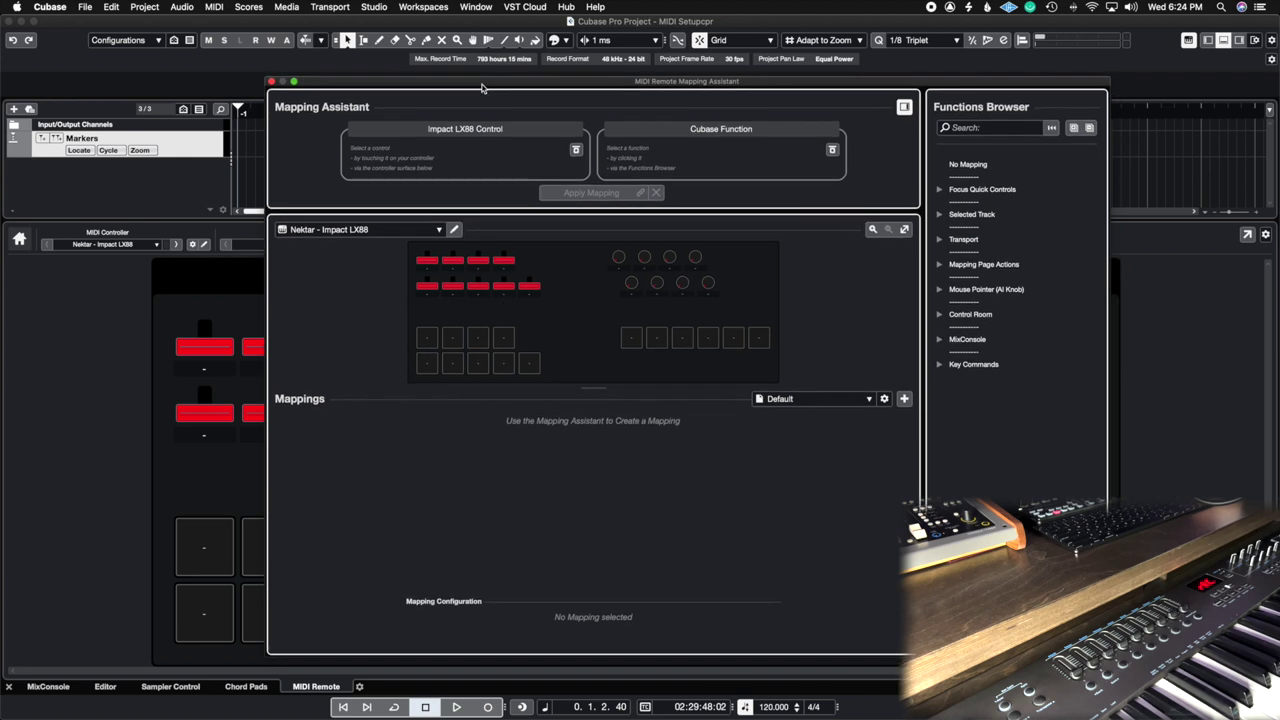
{"action": "left_click", "coordinate": [271, 81]}
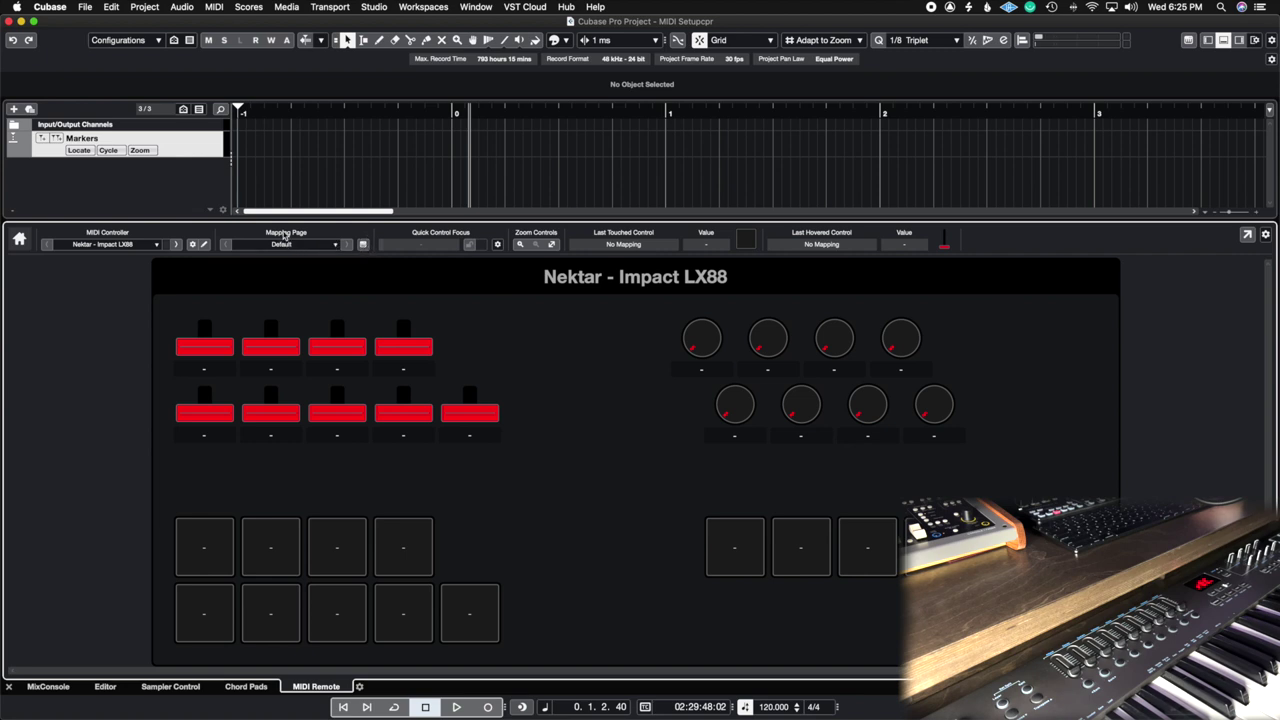
{"action": "left_click", "coordinate": [364, 245]}
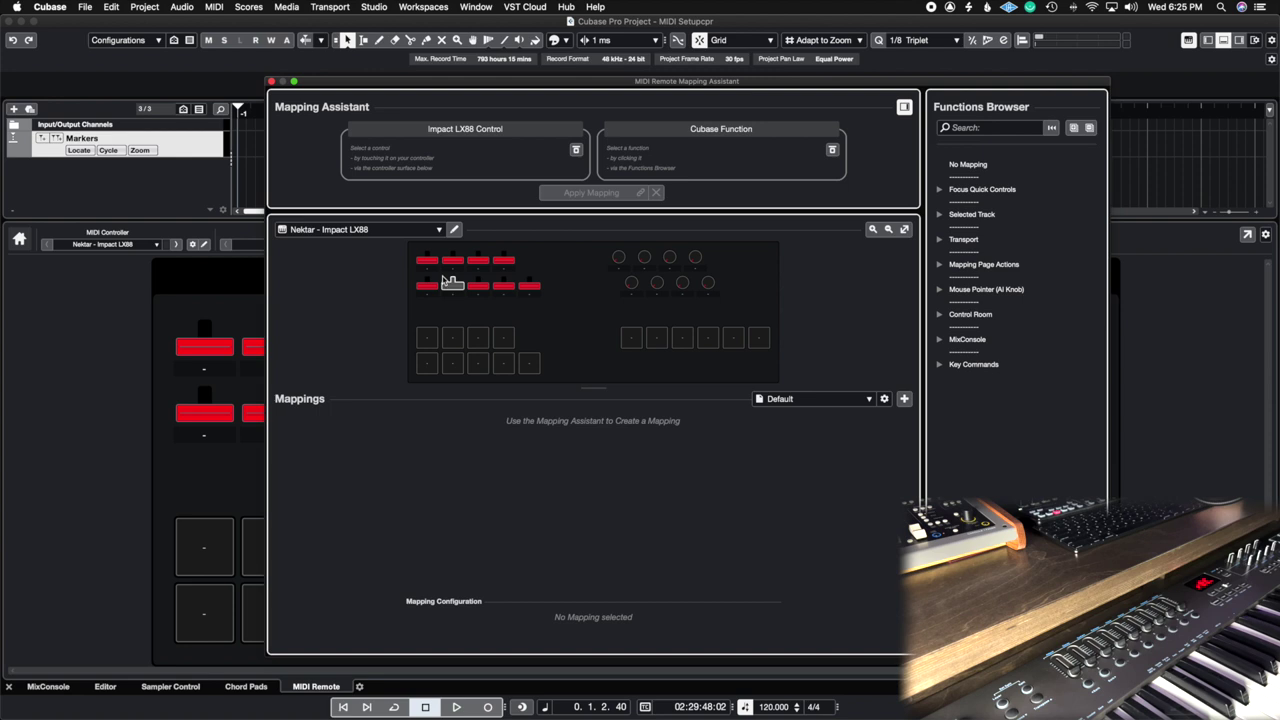
{"action": "left_click", "coordinate": [271, 81]}
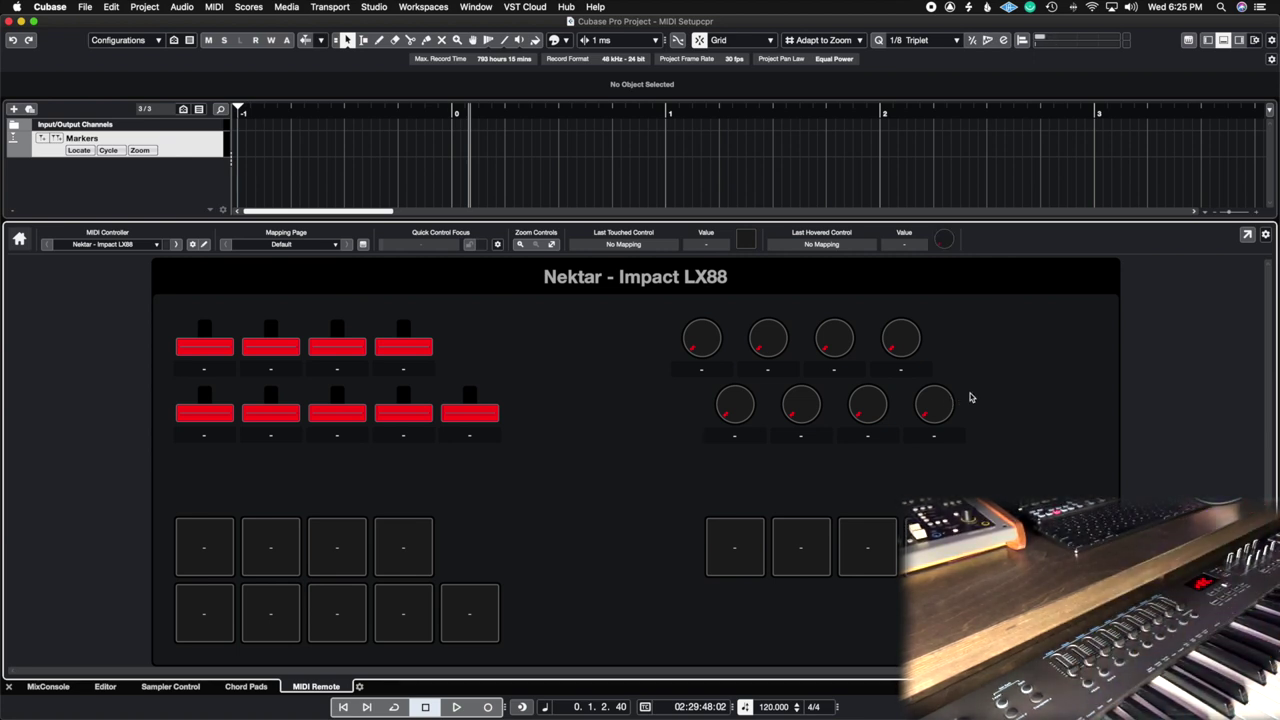
{"action": "left_click", "coordinate": [1224, 40]}
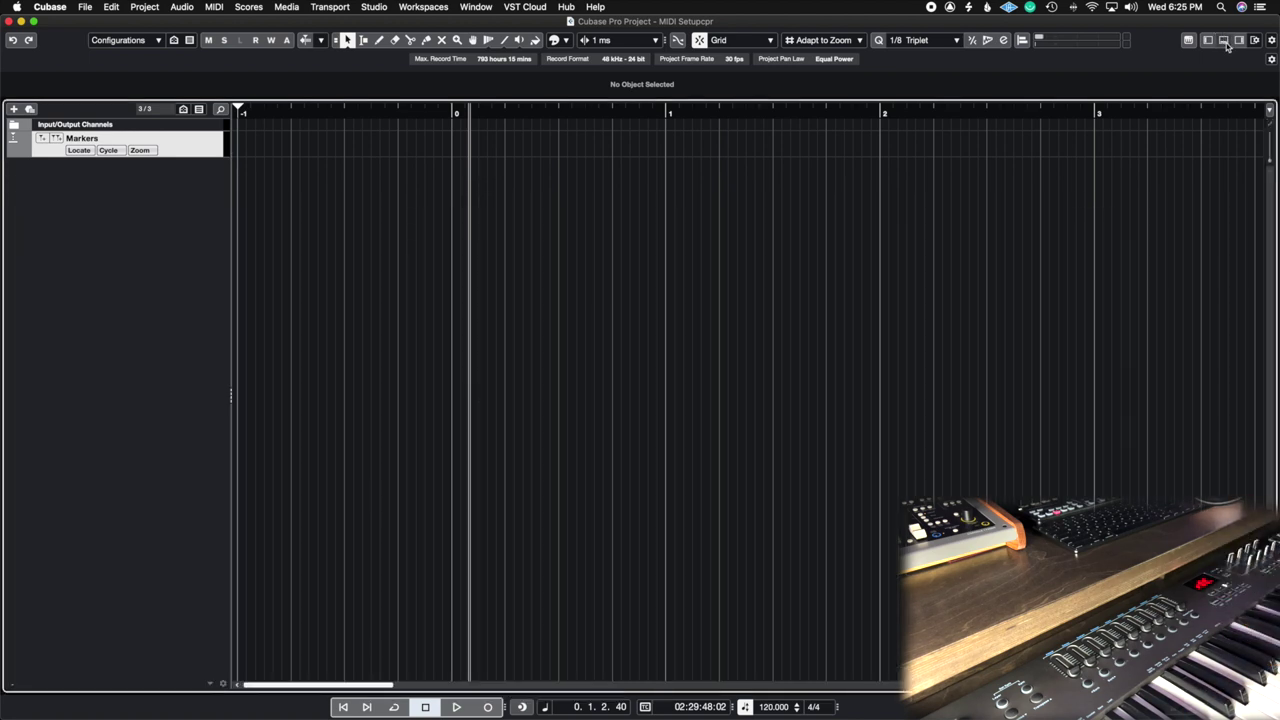
{"action": "left_click", "coordinate": [1224, 40]}
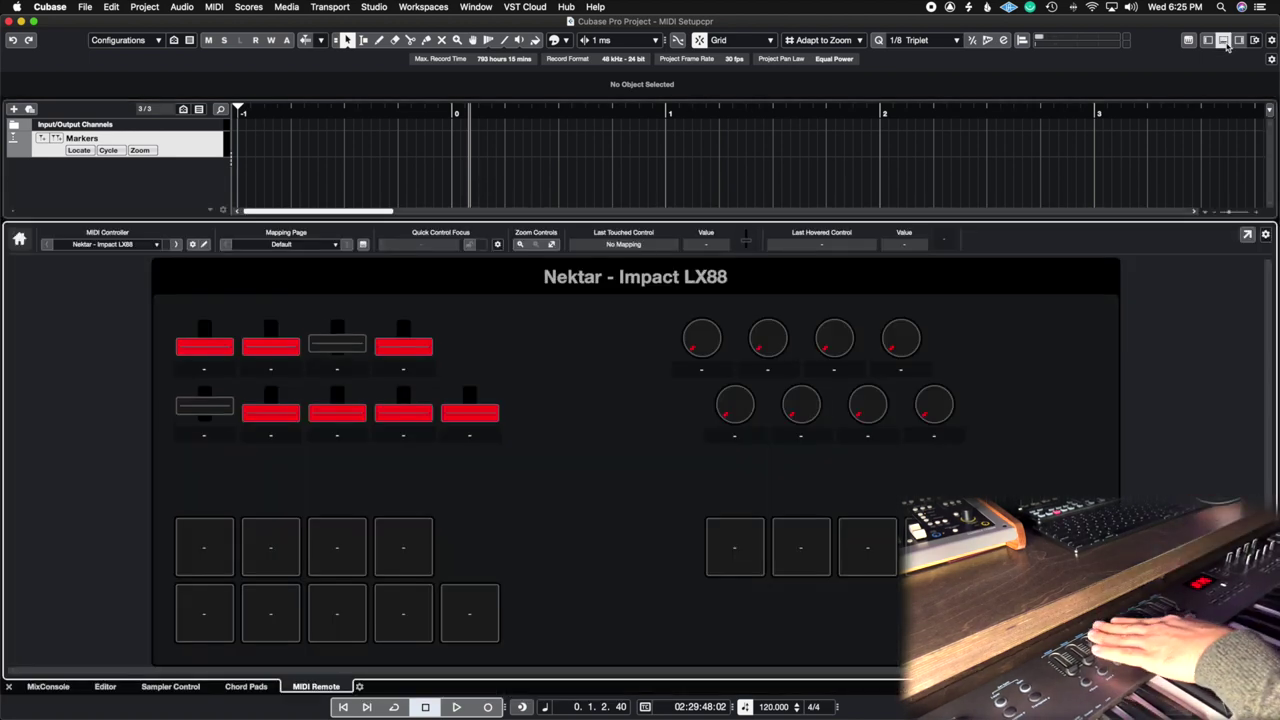
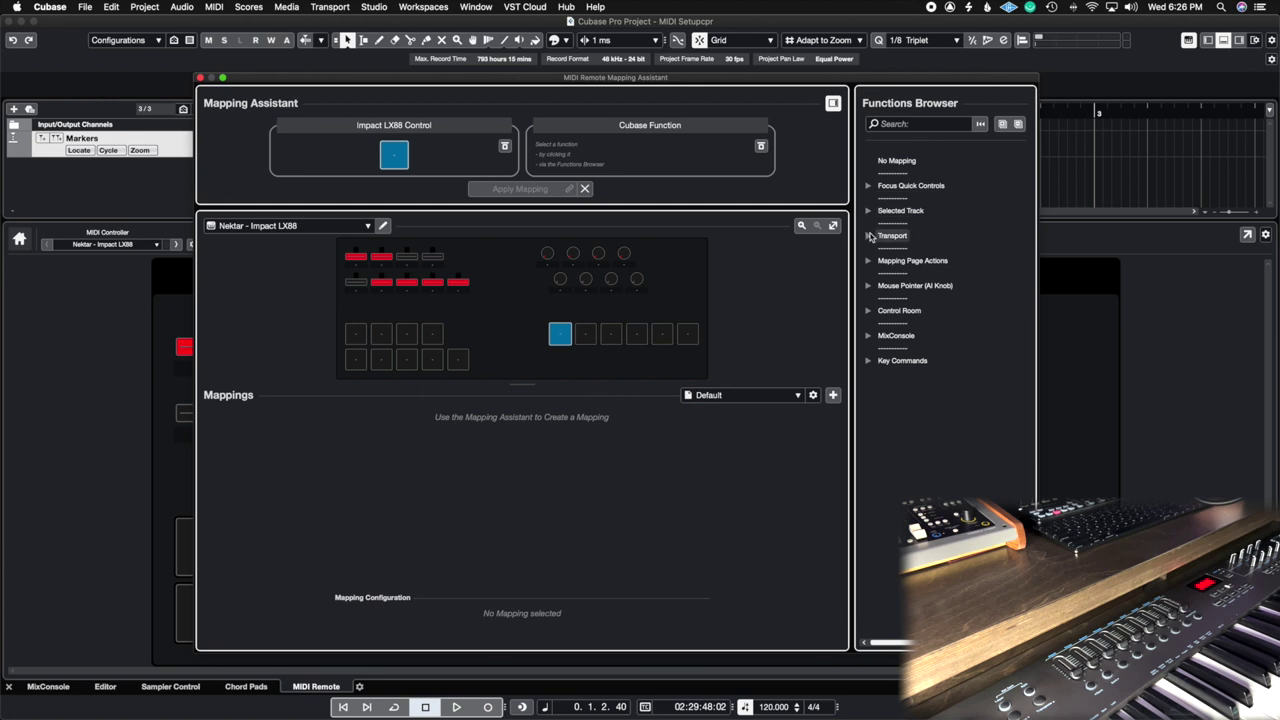
- Map the first button of the six-button row to the Activate Cycle transport function and close the Mapping Assistant
{"action": "left_click", "coordinate": [869, 236]}
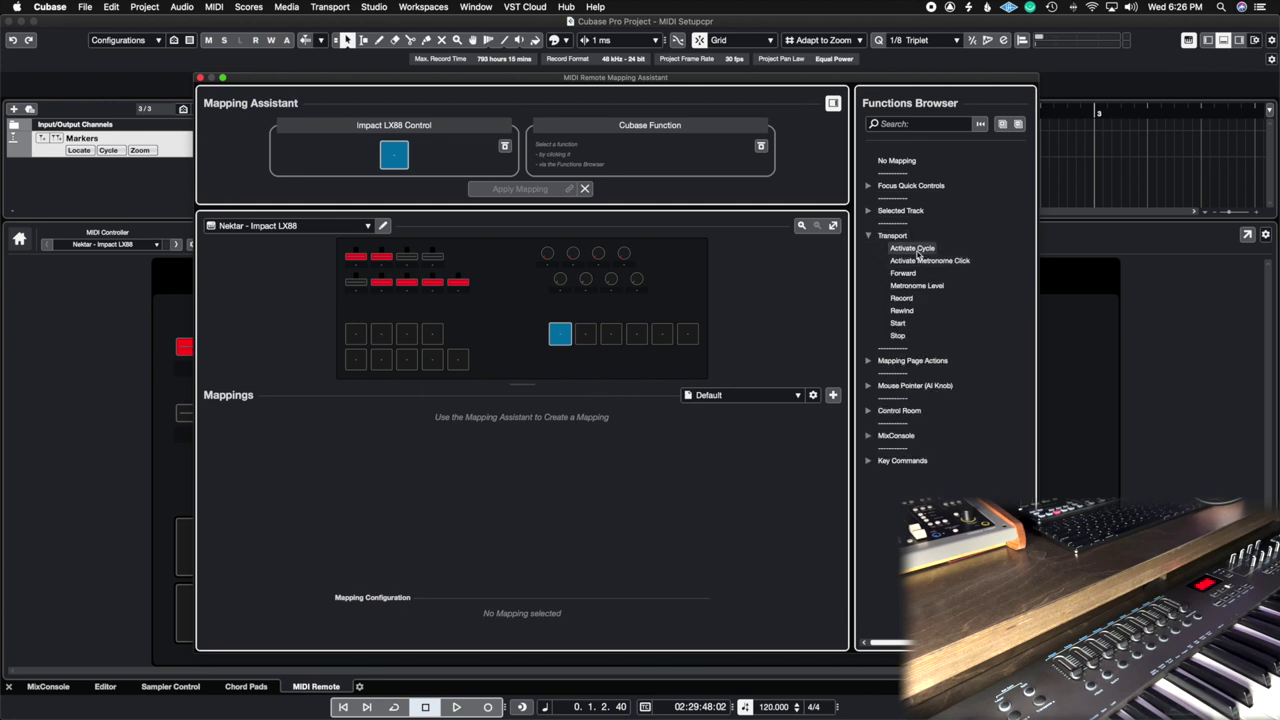
{"action": "left_click", "coordinate": [914, 249]}
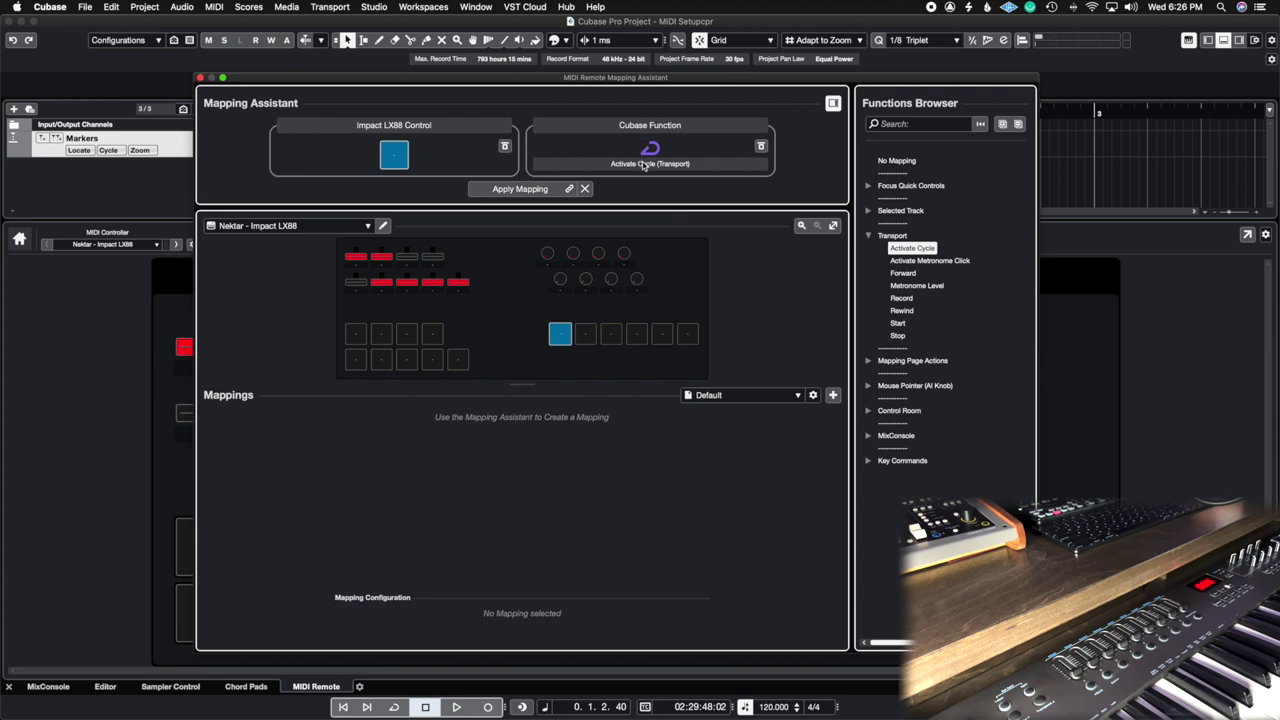
{"action": "left_click", "coordinate": [519, 189]}
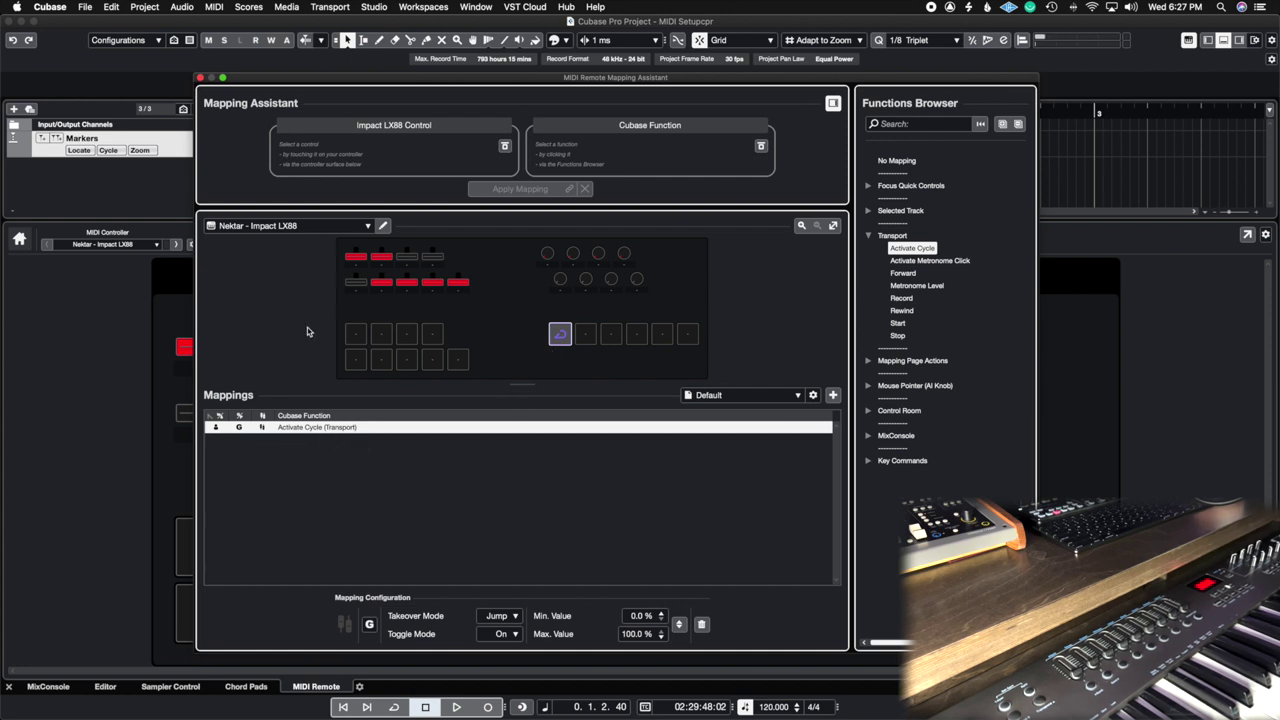
{"action": "left_click", "coordinate": [200, 78]}
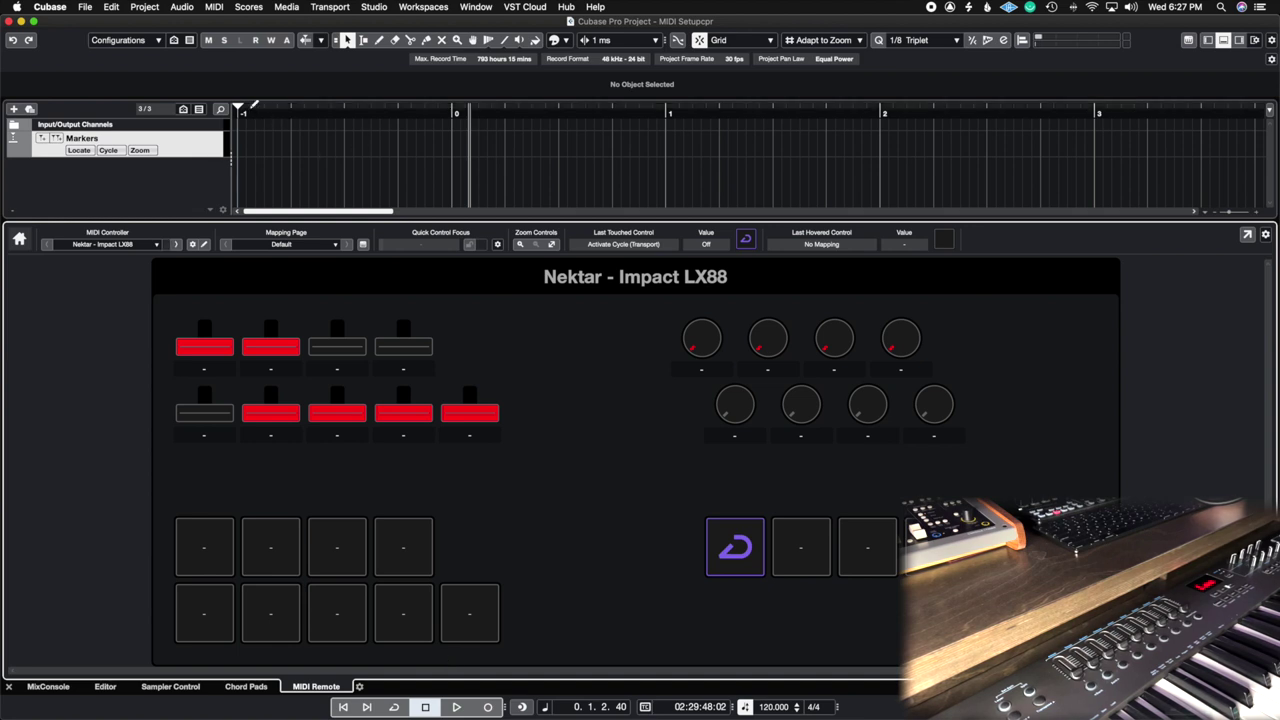
- Set a cycle range on the timeline ruler from near bar -1 to bar 3
{"action": "left_click", "coordinate": [240, 105]}
{"action": "left_click_drag", "start_coordinate": [243, 107], "coordinate": [1093, 110]}
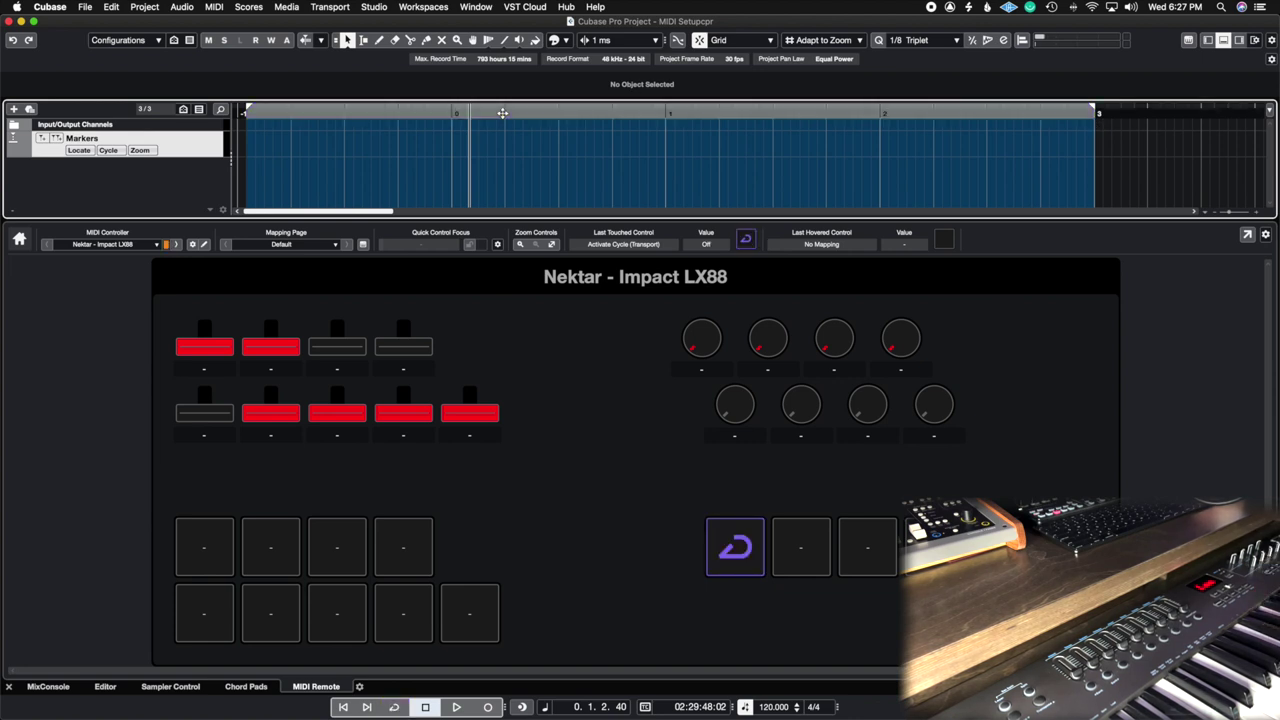
- Map the second button of the six-button row to the Rewind transport function and the third to Forward
{"action": "left_click", "coordinate": [363, 244]}
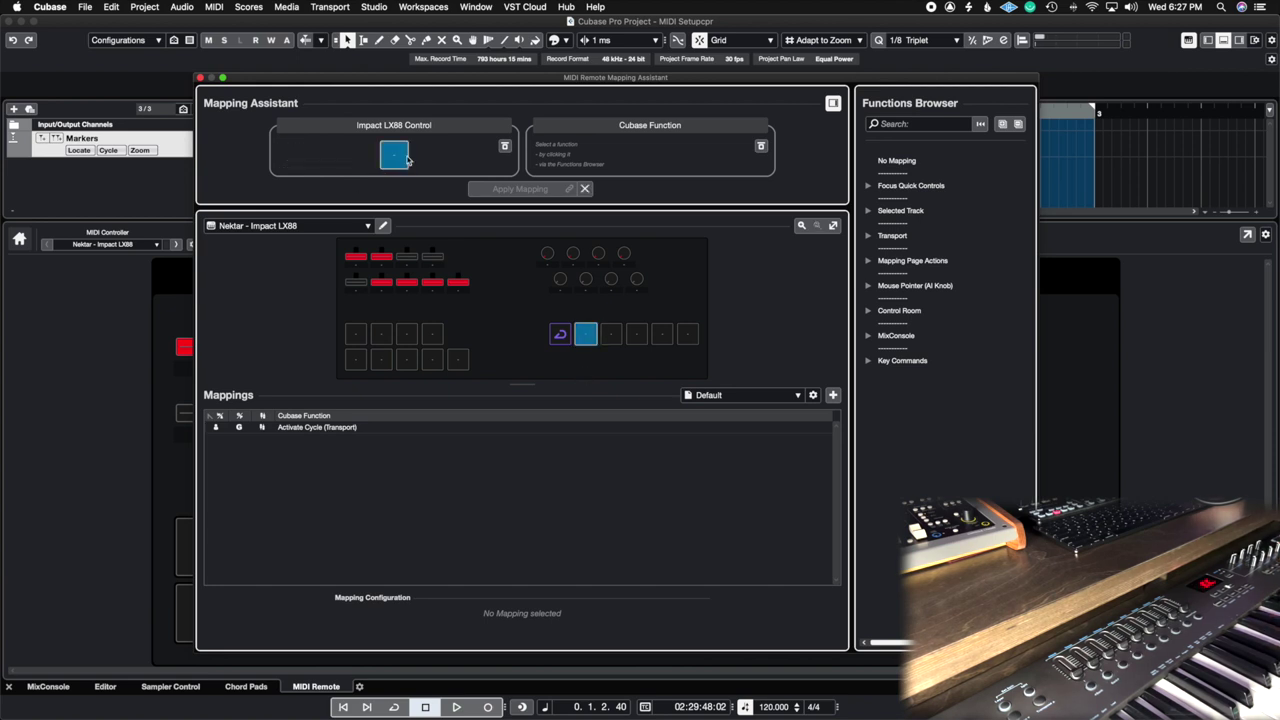
{"action": "left_click", "coordinate": [869, 236]}
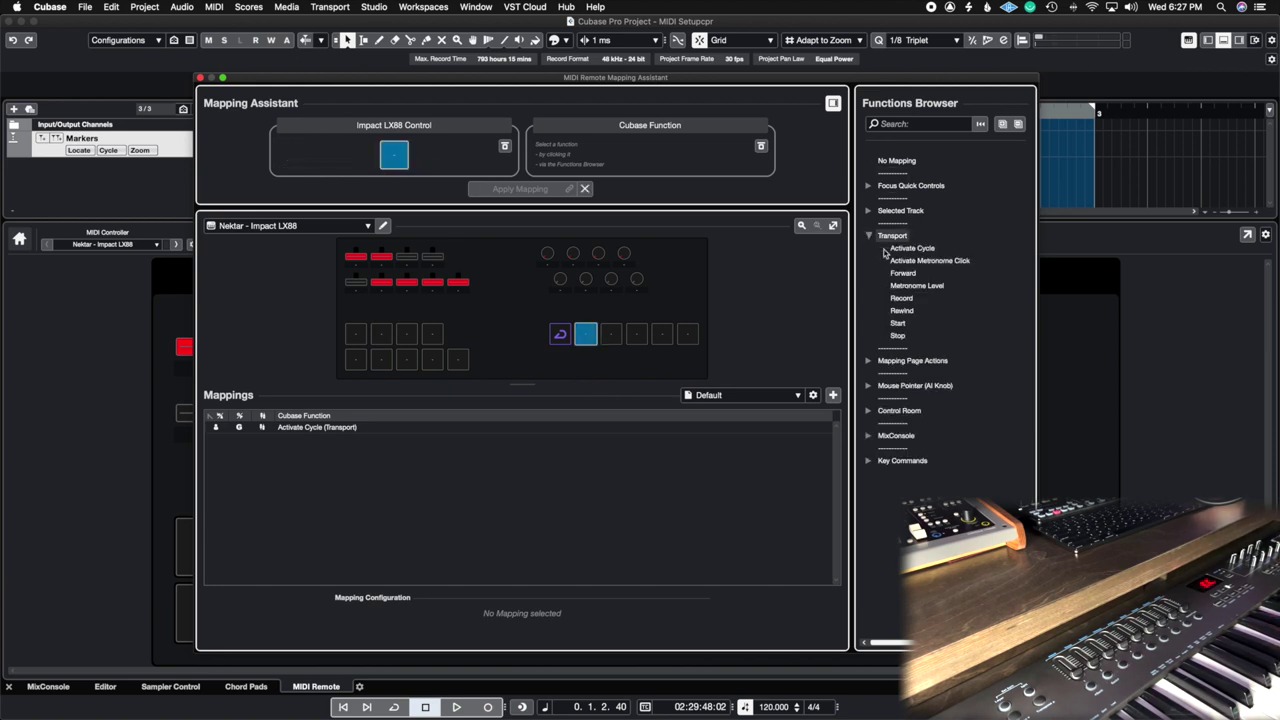
{"action": "left_click", "coordinate": [902, 310]}
{"action": "left_click", "coordinate": [545, 191]}
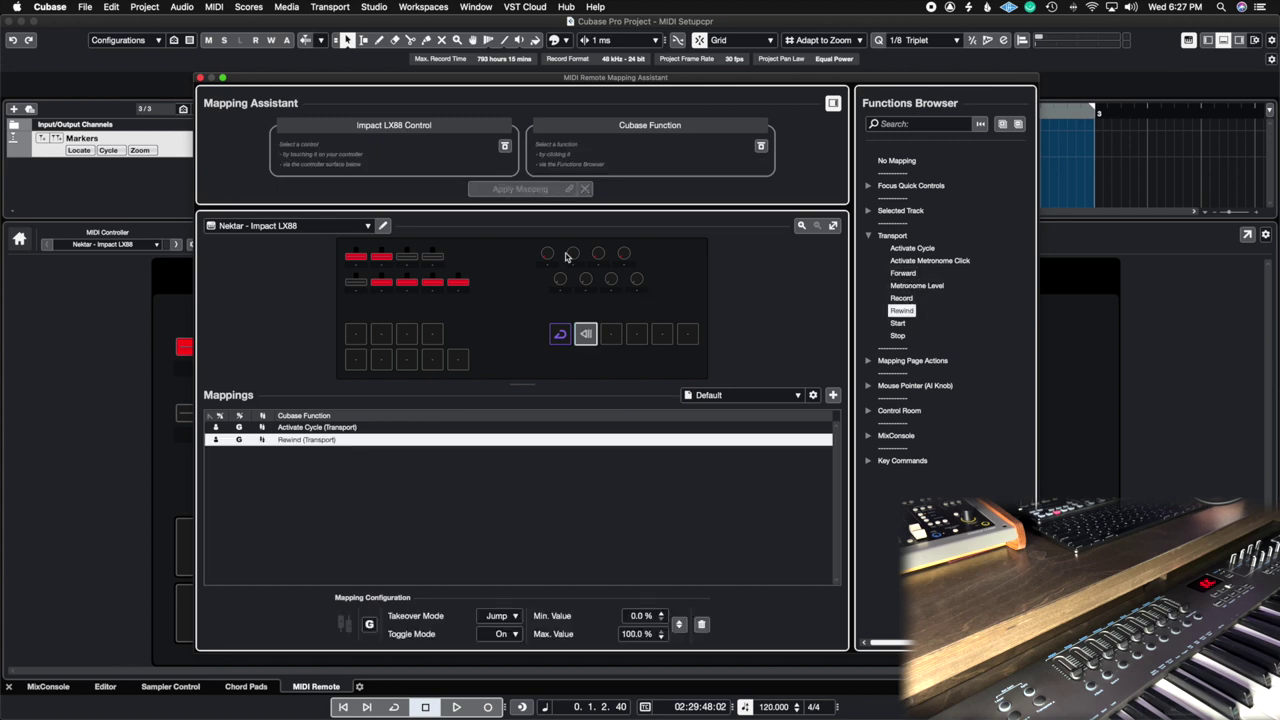
{"action": "left_click", "coordinate": [612, 334]}
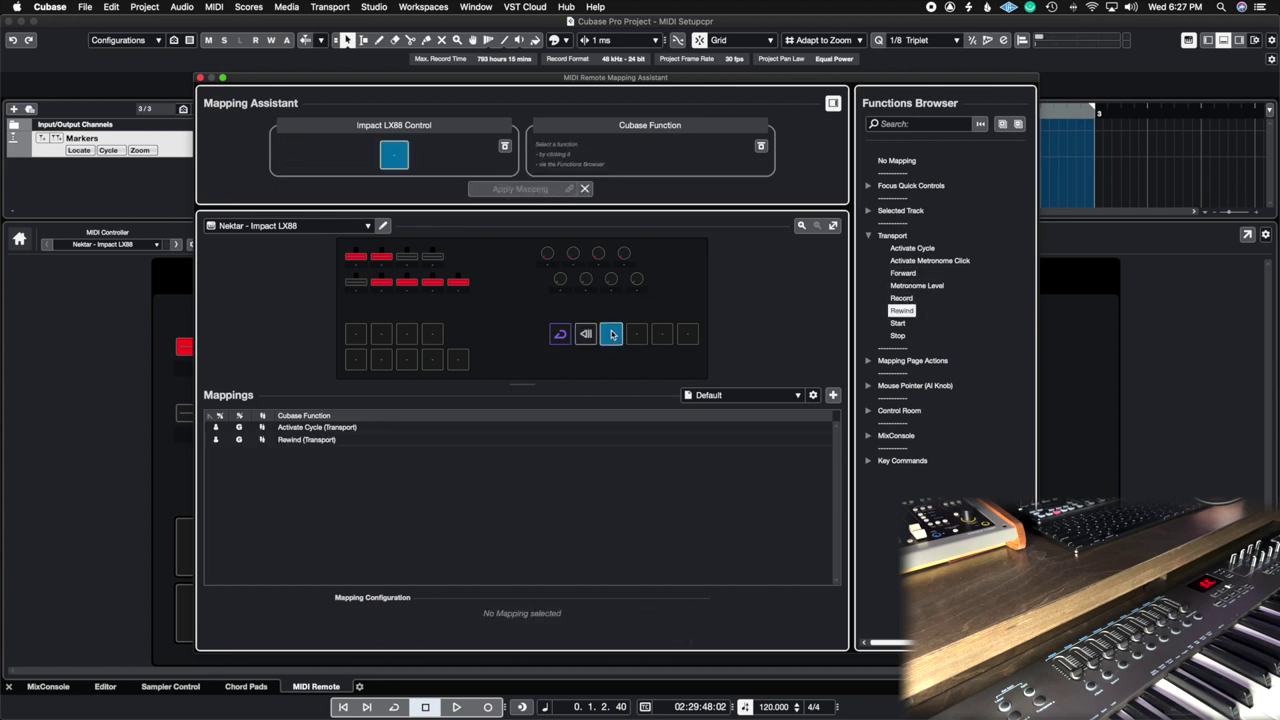
{"action": "left_click", "coordinate": [903, 273]}
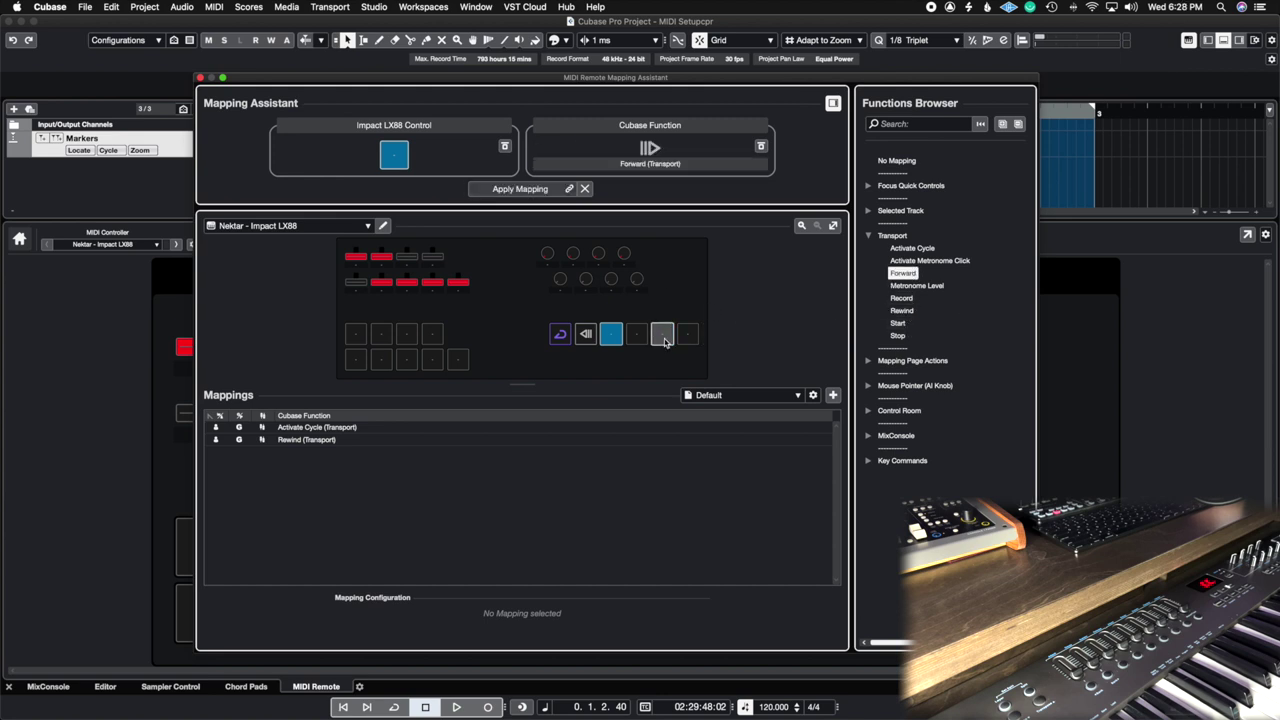
{"action": "left_click", "coordinate": [522, 190]}
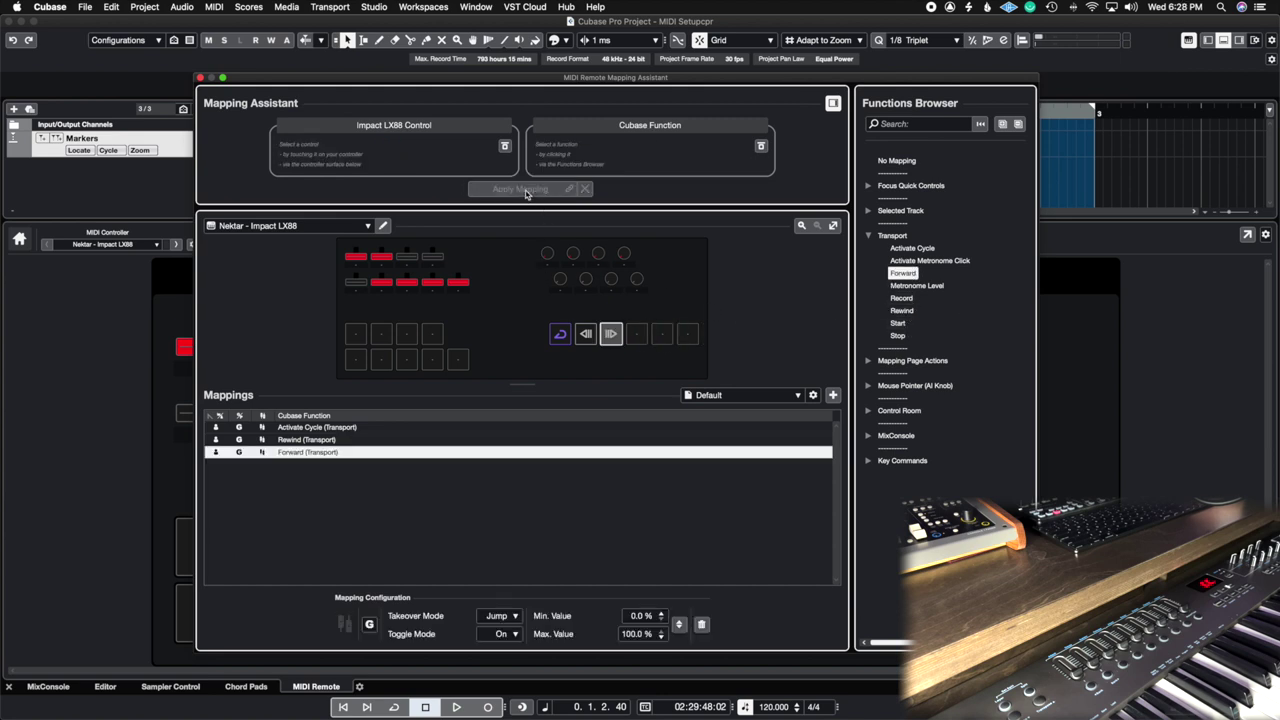
- Map the fourth button of the six-button row to the Stop transport function and the fifth to Start
{"action": "left_click", "coordinate": [636, 334]}
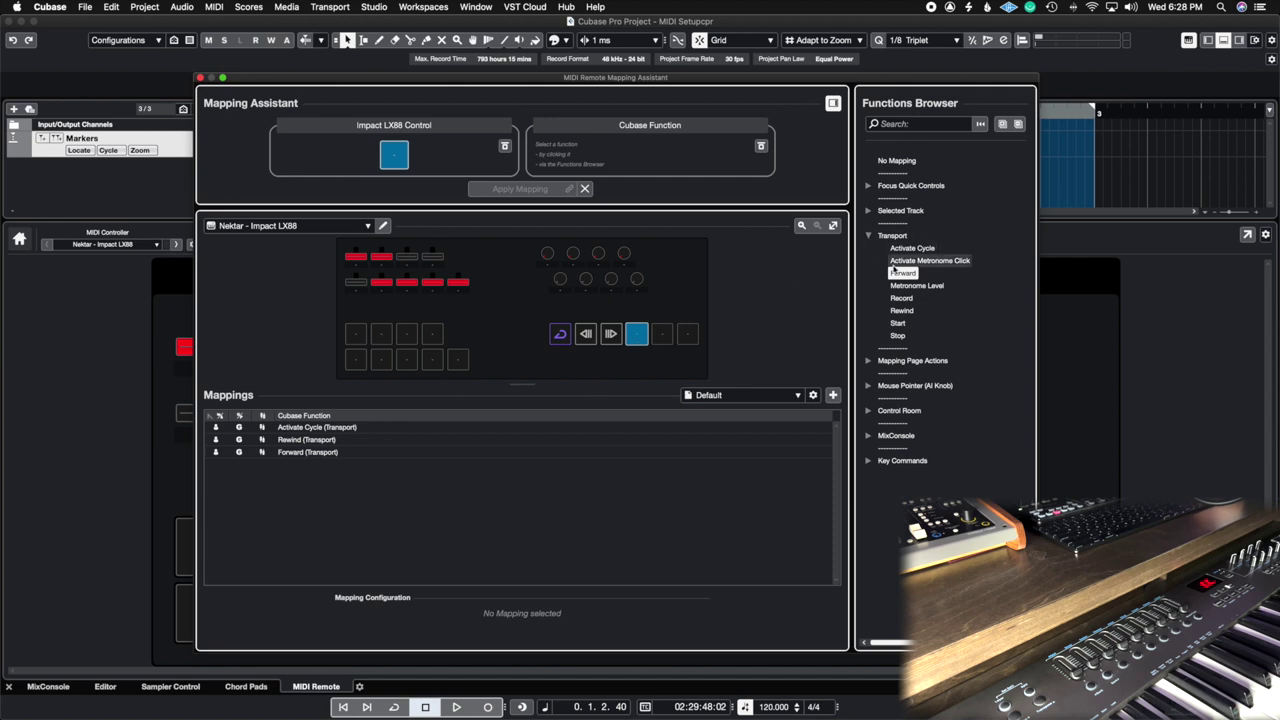
{"action": "left_click", "coordinate": [898, 336]}
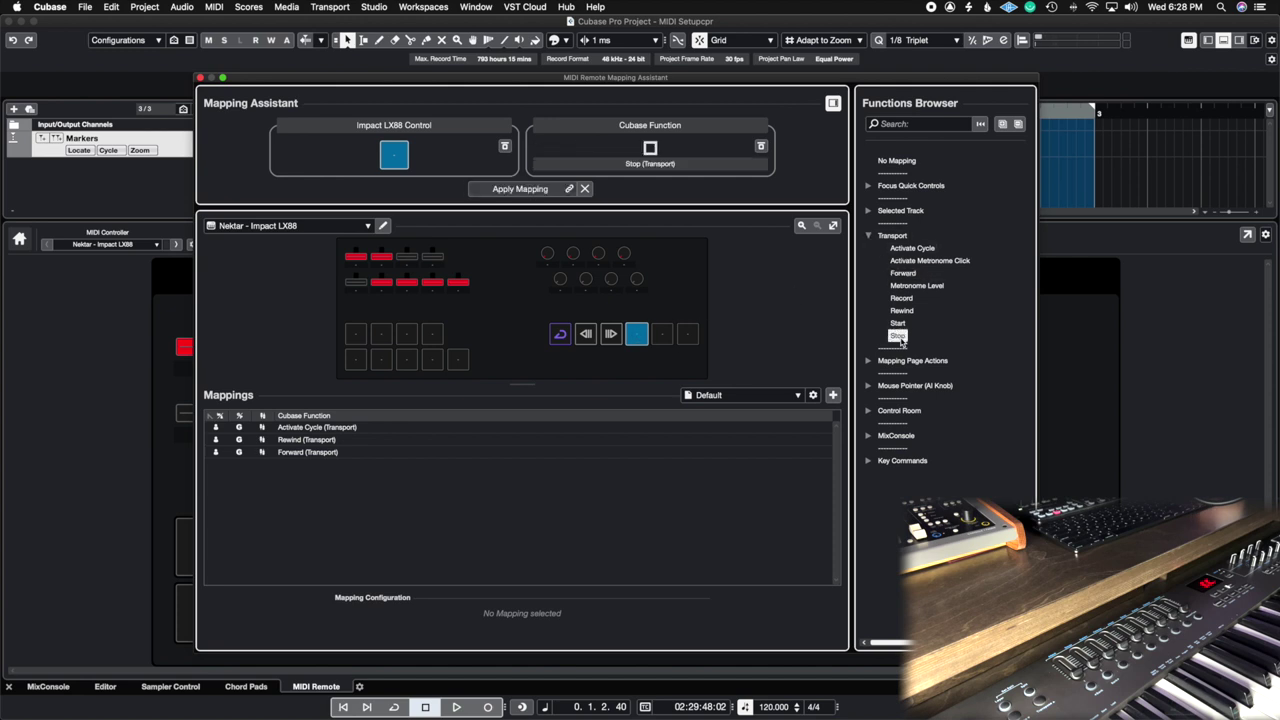
{"action": "left_click", "coordinate": [545, 189]}
{"action": "left_click", "coordinate": [668, 328]}
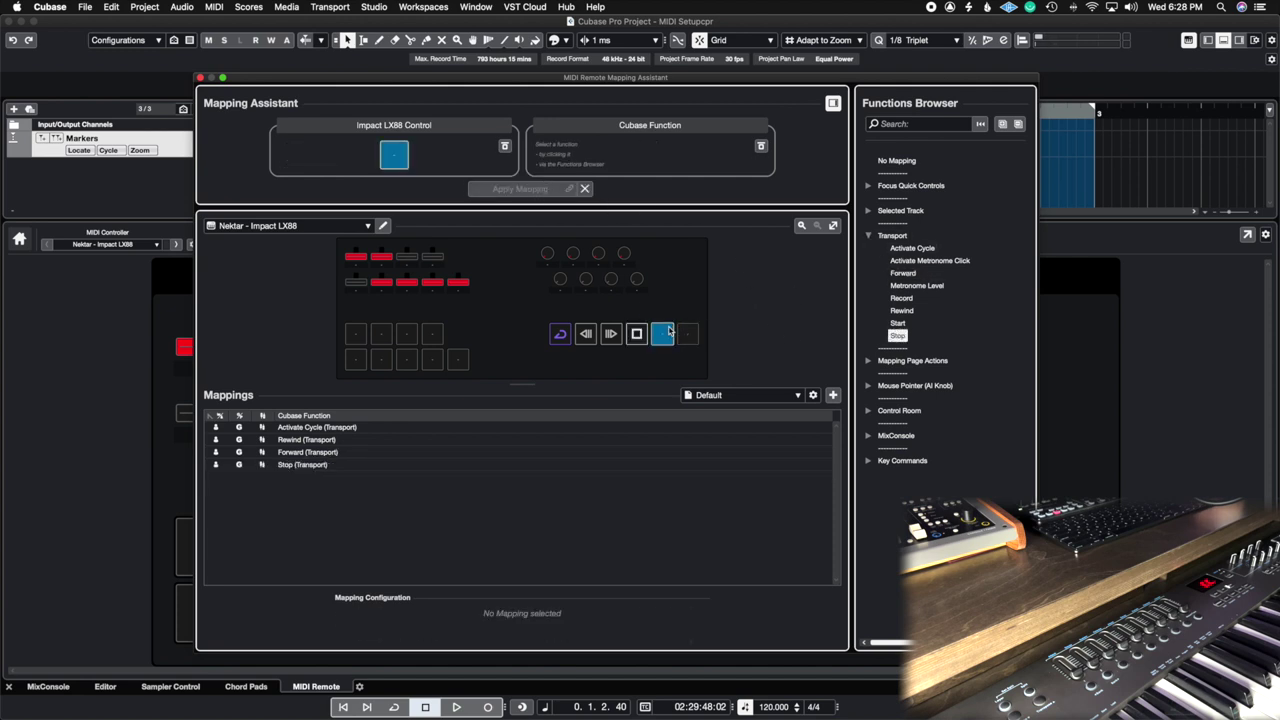
{"action": "left_click", "coordinate": [898, 323]}
{"action": "left_click", "coordinate": [541, 189]}
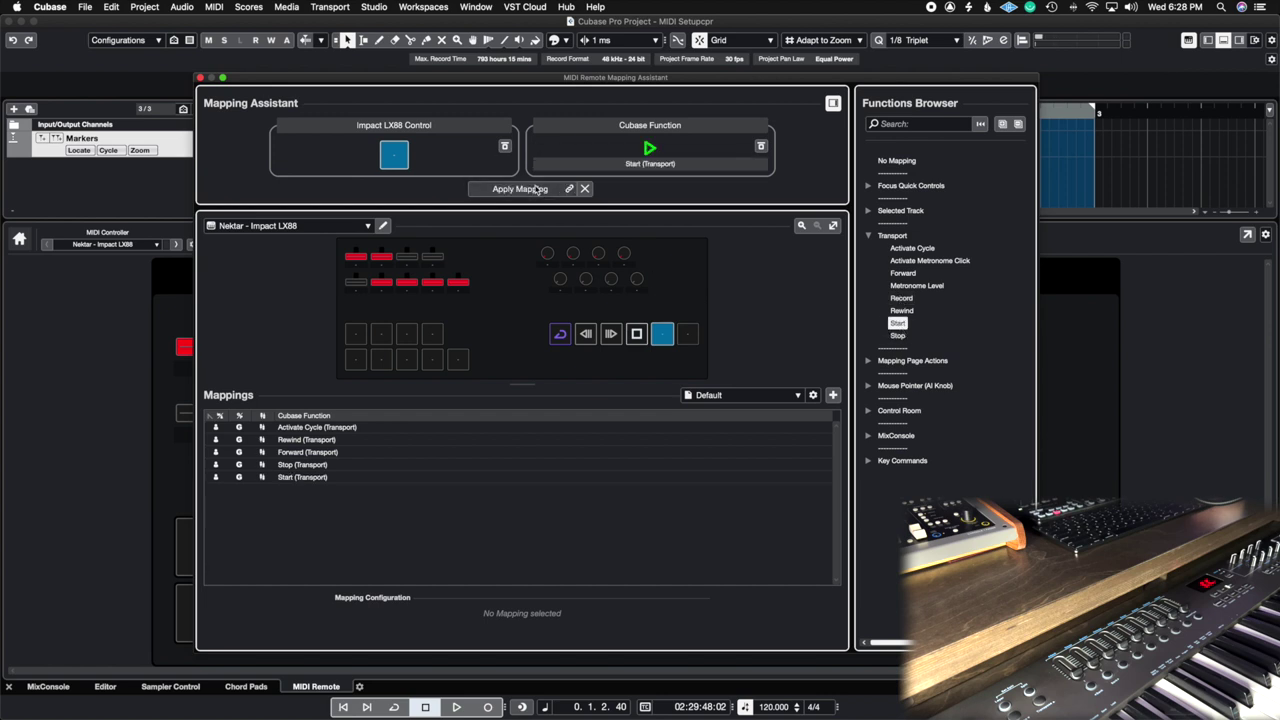
- Map the last button of the six-button row to the Record transport function and close the Mapping Assistant
{"action": "left_click", "coordinate": [687, 333]}
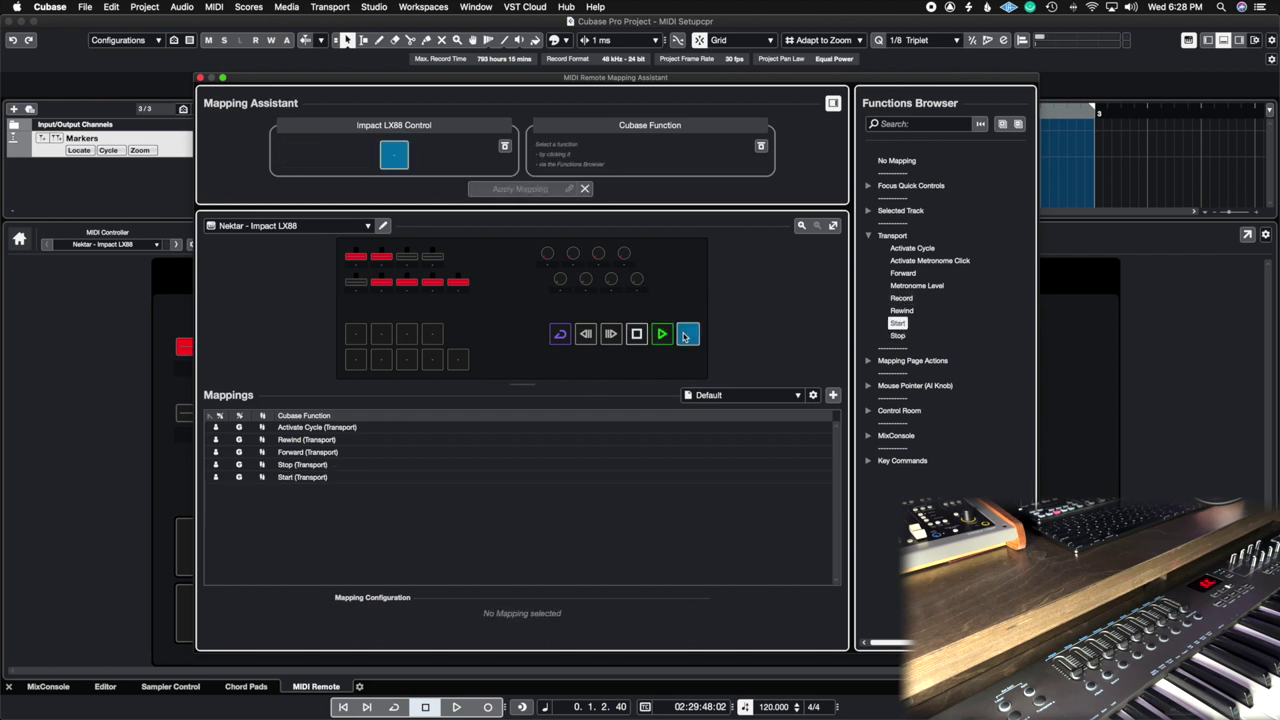
{"action": "left_click", "coordinate": [901, 298]}
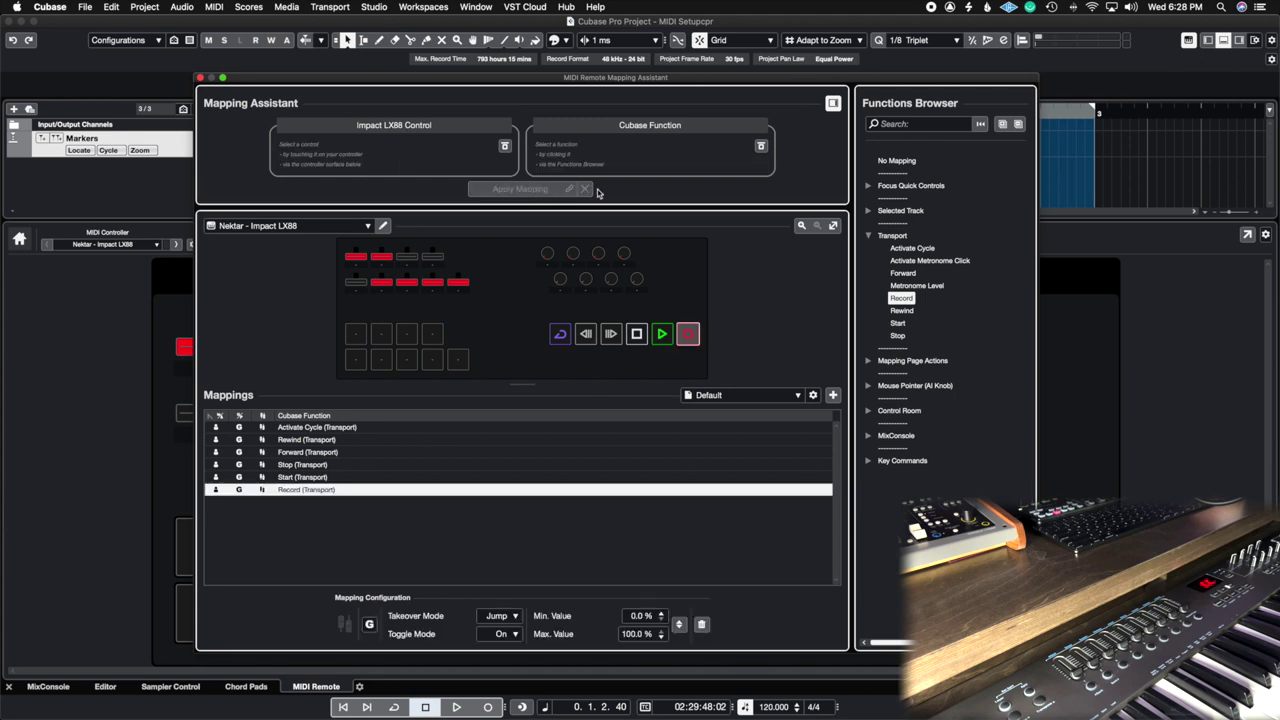
{"action": "left_click", "coordinate": [530, 189]}
{"action": "left_click", "coordinate": [200, 78]}
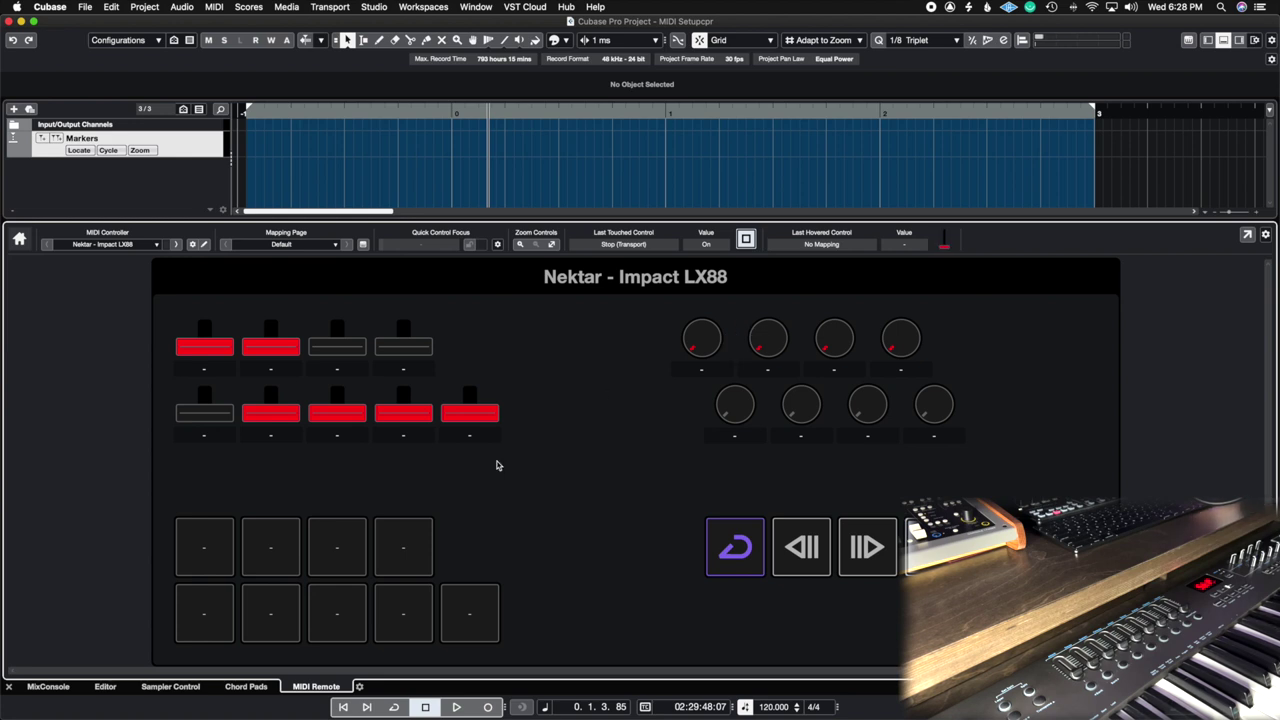
- Review the transport button assignments in the Mapping Assistant's mappings list
{"action": "left_click", "coordinate": [363, 245]}
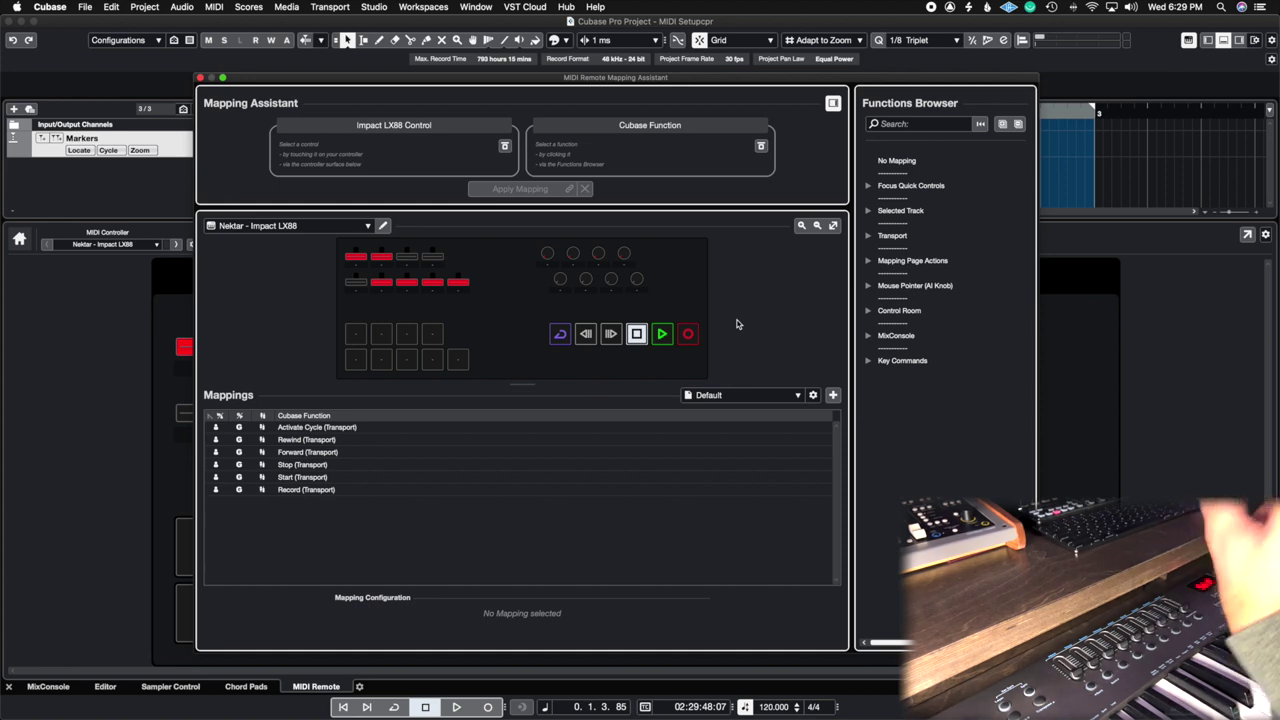
{"action": "left_click", "coordinate": [200, 78]}
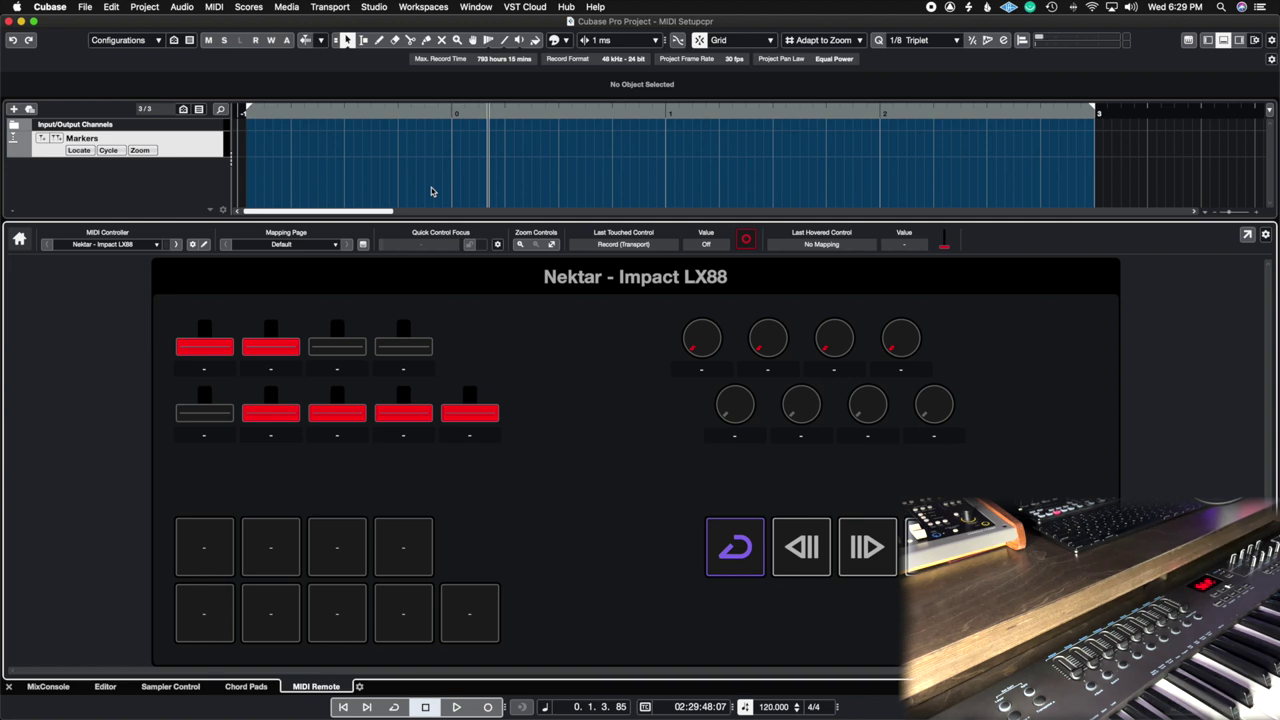
- Hide the MIDI Remote view and remove the Markers track from the project
{"action": "left_click", "coordinate": [1224, 41]}
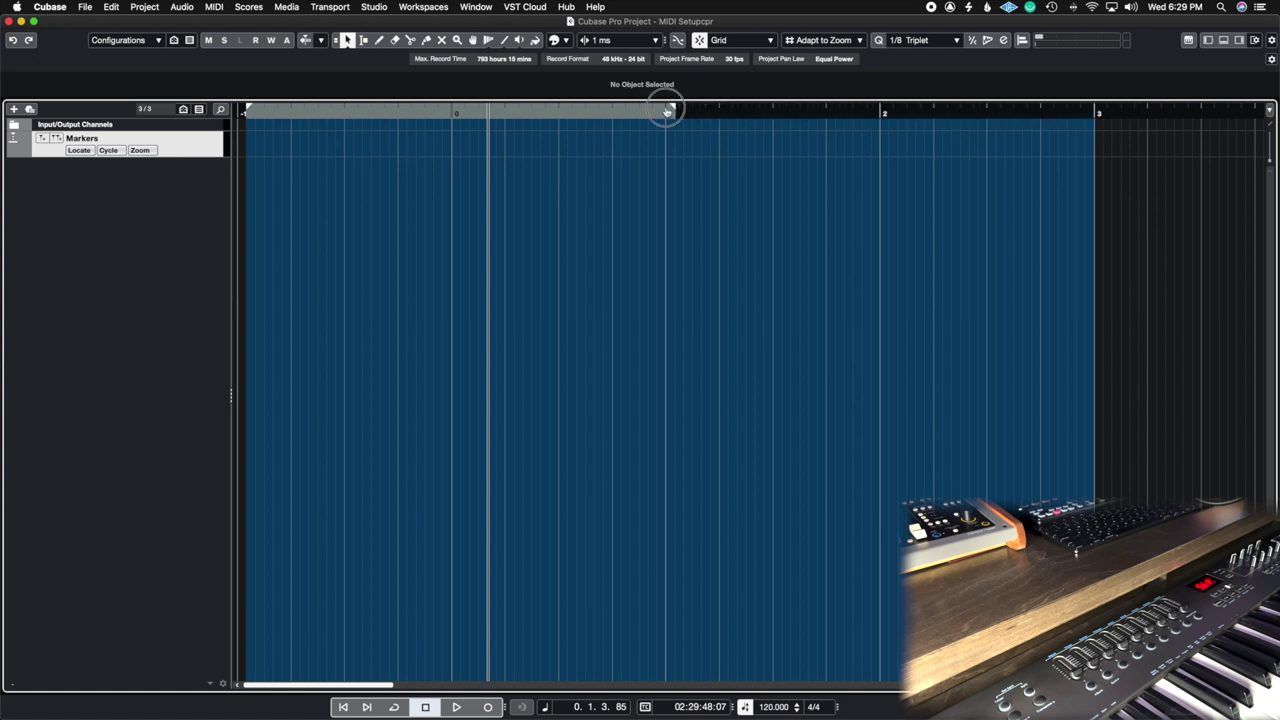
{"action": "left_click", "coordinate": [213, 151]}
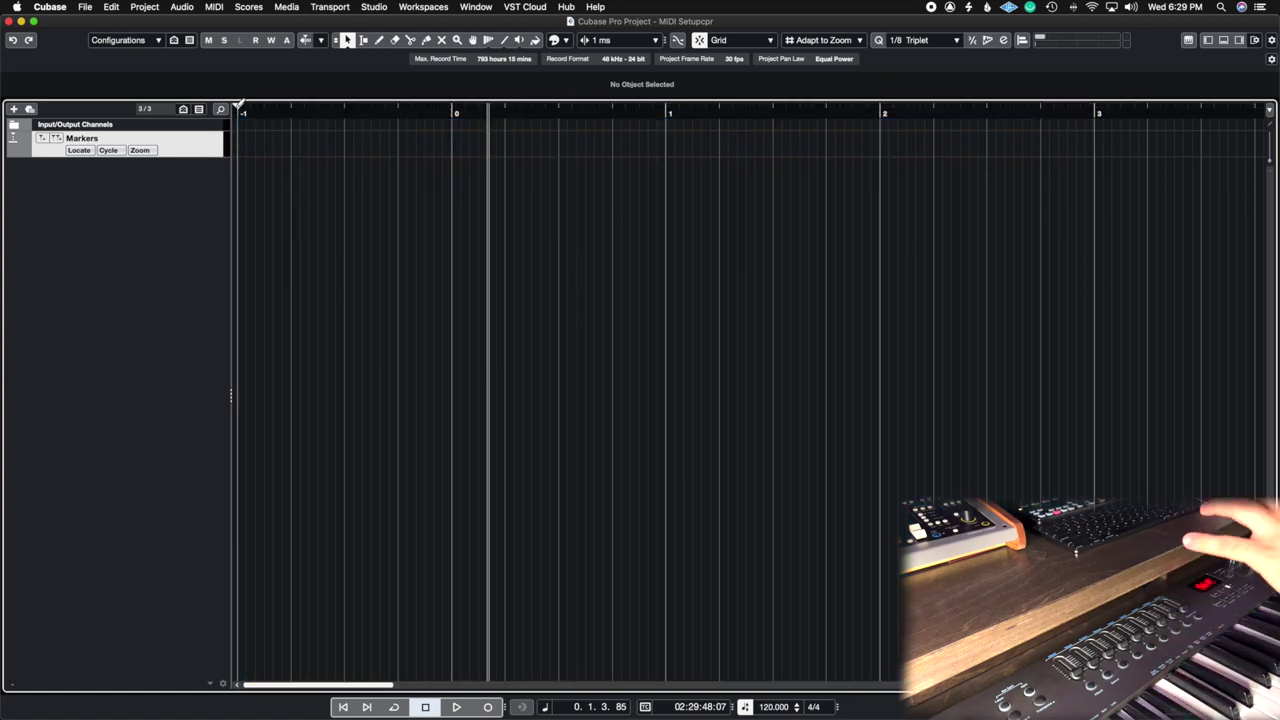
{"action": "right_click", "coordinate": [182, 150]}
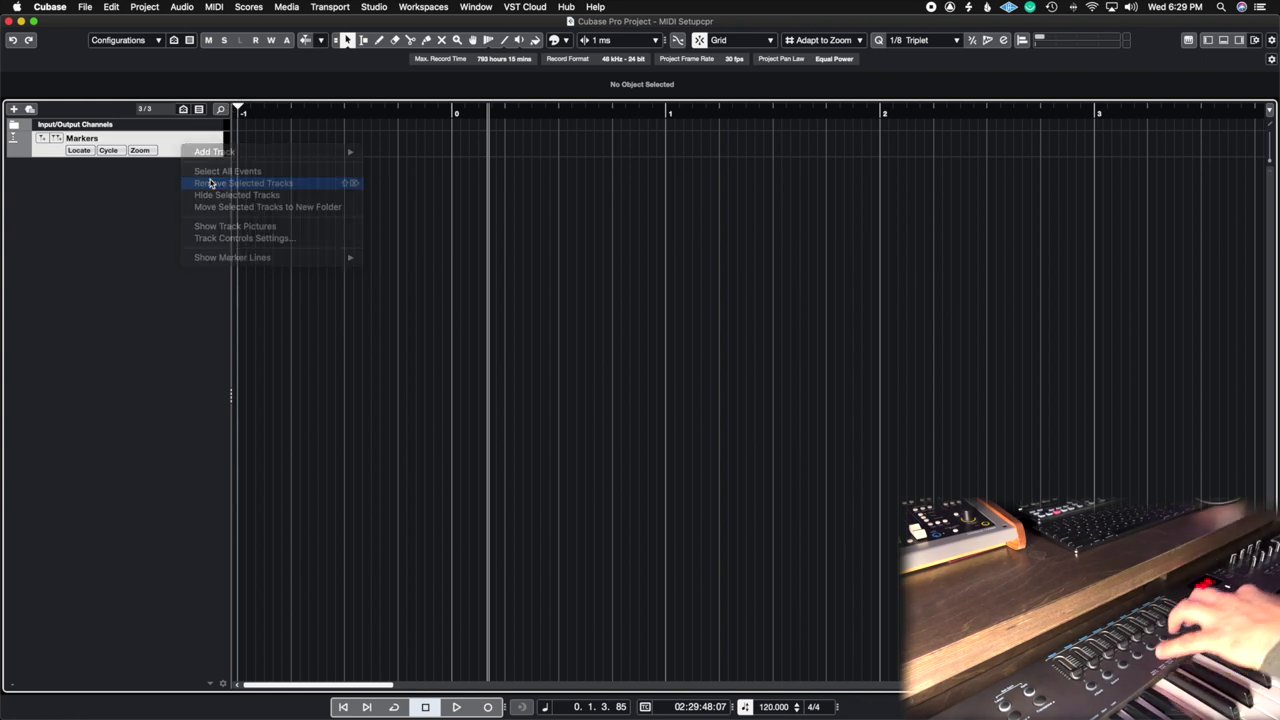
{"action": "left_click", "coordinate": [210, 181]}
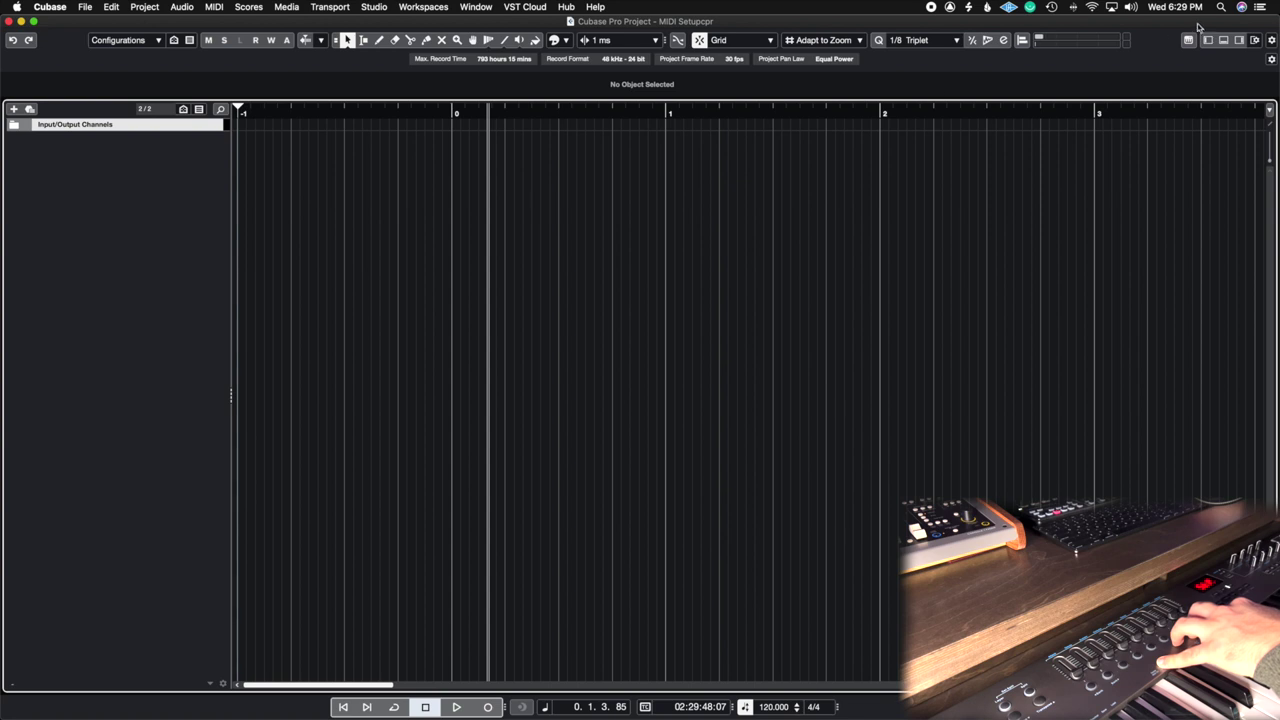
- Map the last button of the lower five-button row to the Film Scoring Template macro in the Mapping Assistant and close the assistant
{"action": "left_click", "coordinate": [1222, 40]}
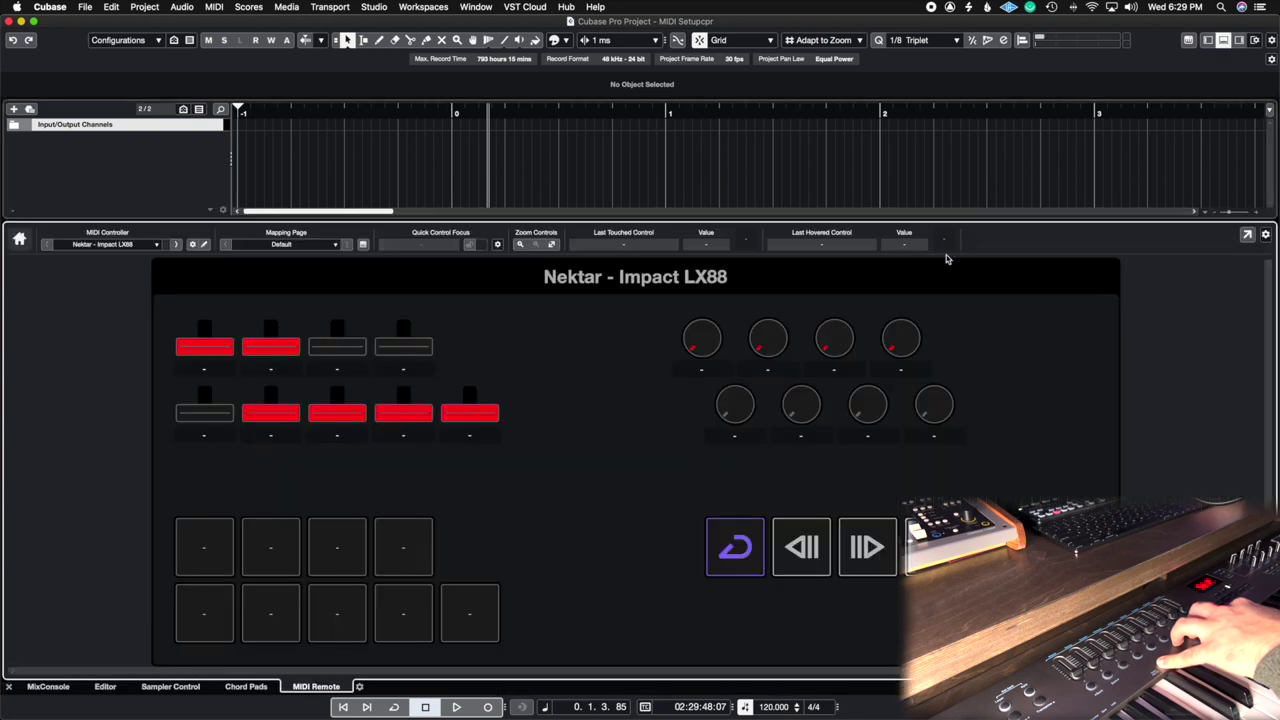
{"action": "left_click", "coordinate": [363, 245]}
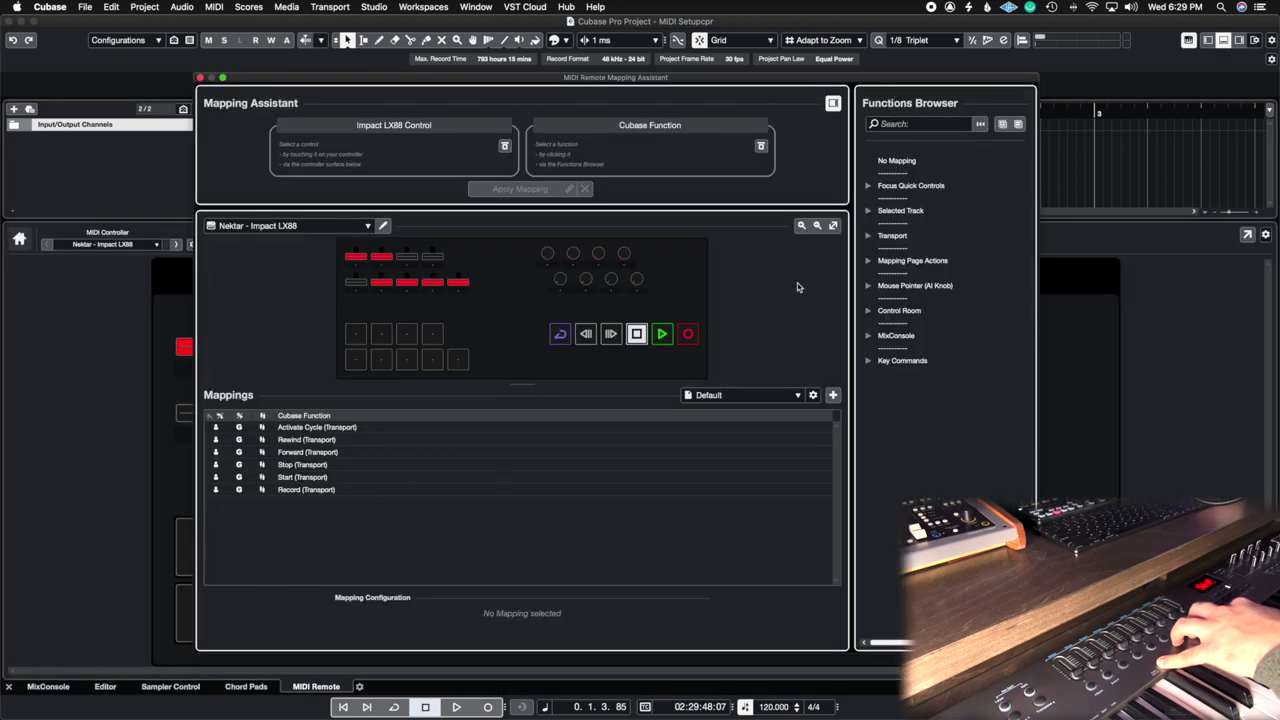
{"action": "left_click", "coordinate": [868, 362]}
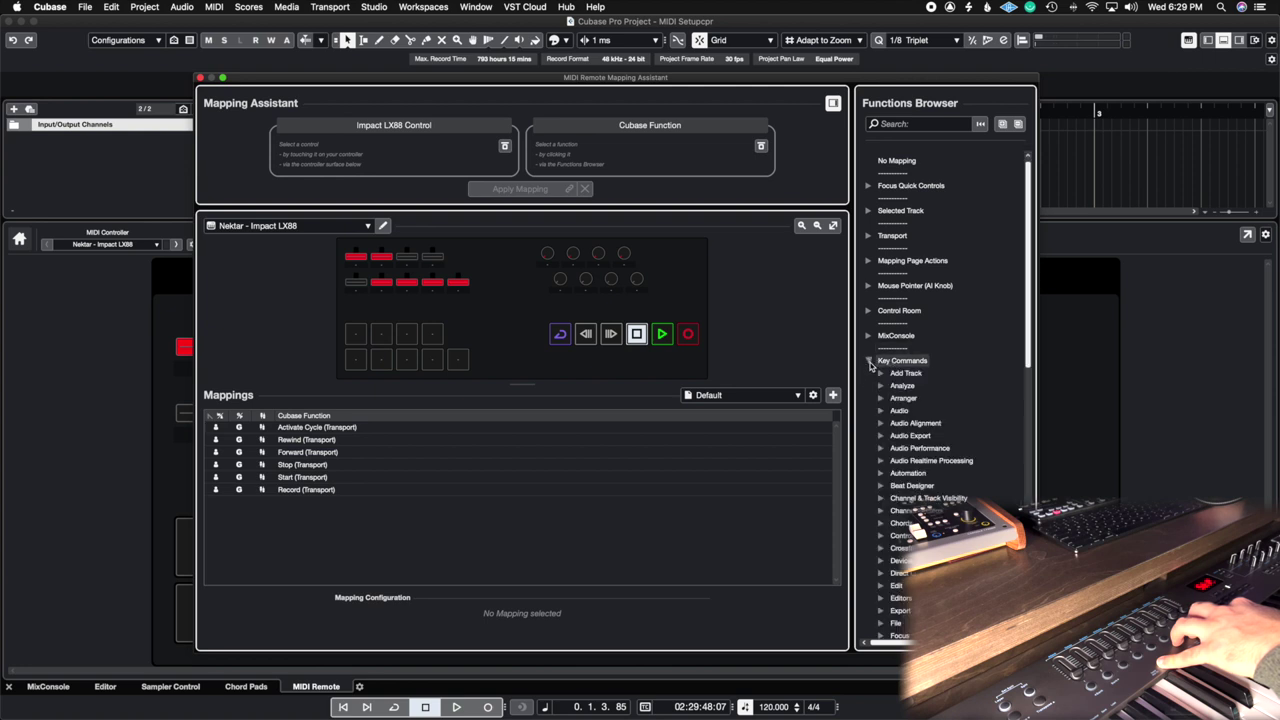
{"action": "scroll", "coordinate": [881, 391], "scroll_direction": "down", "scroll_amount": 8}
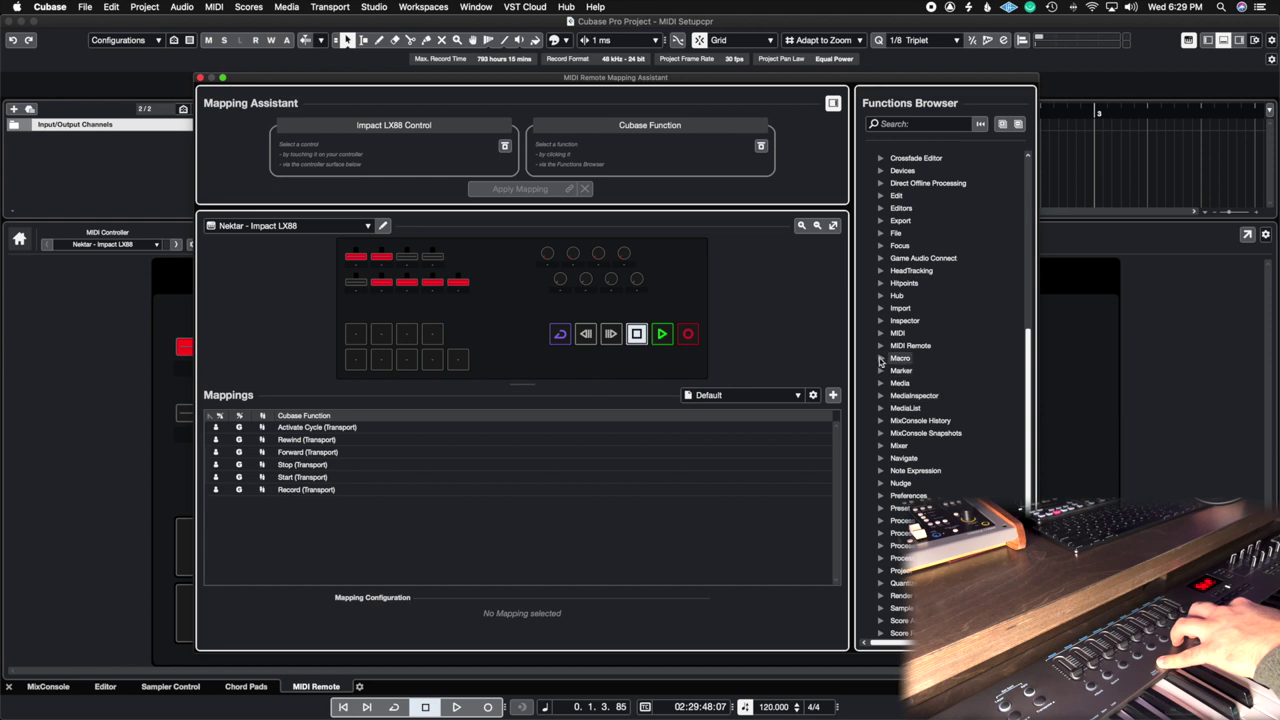
{"action": "left_click", "coordinate": [880, 360]}
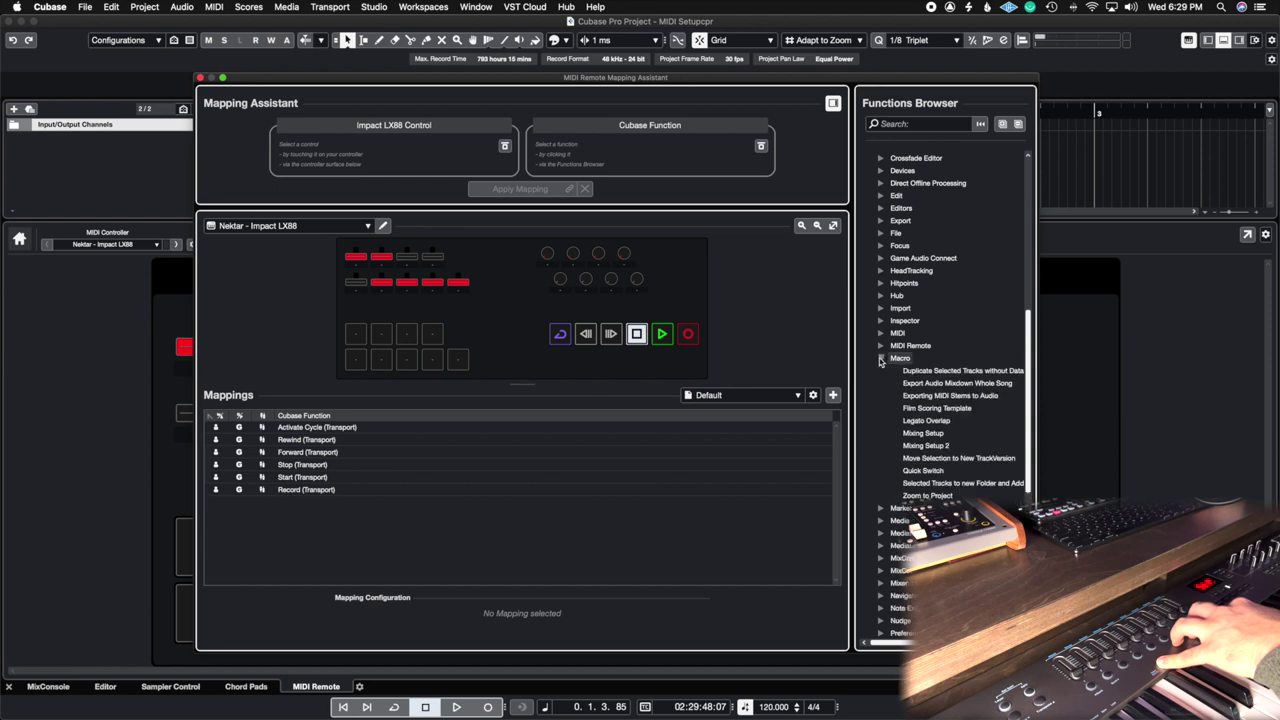
{"action": "left_click", "coordinate": [958, 409]}
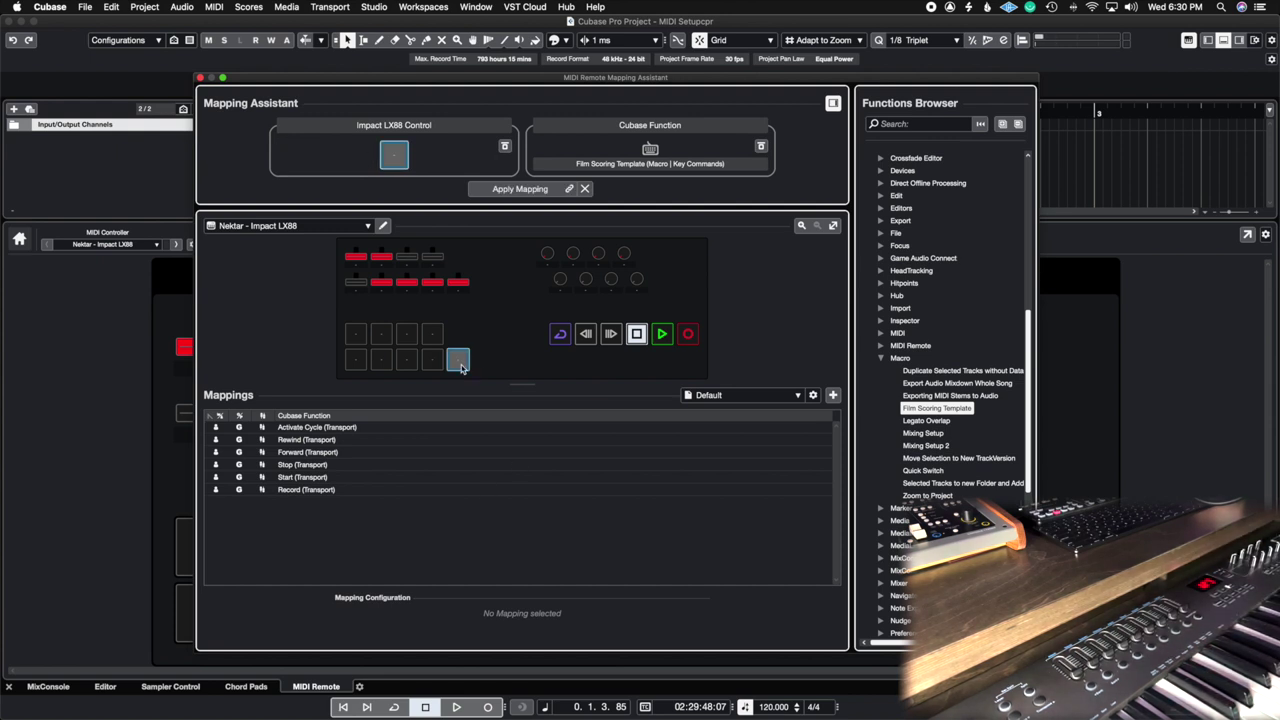
{"action": "left_click", "coordinate": [509, 190]}
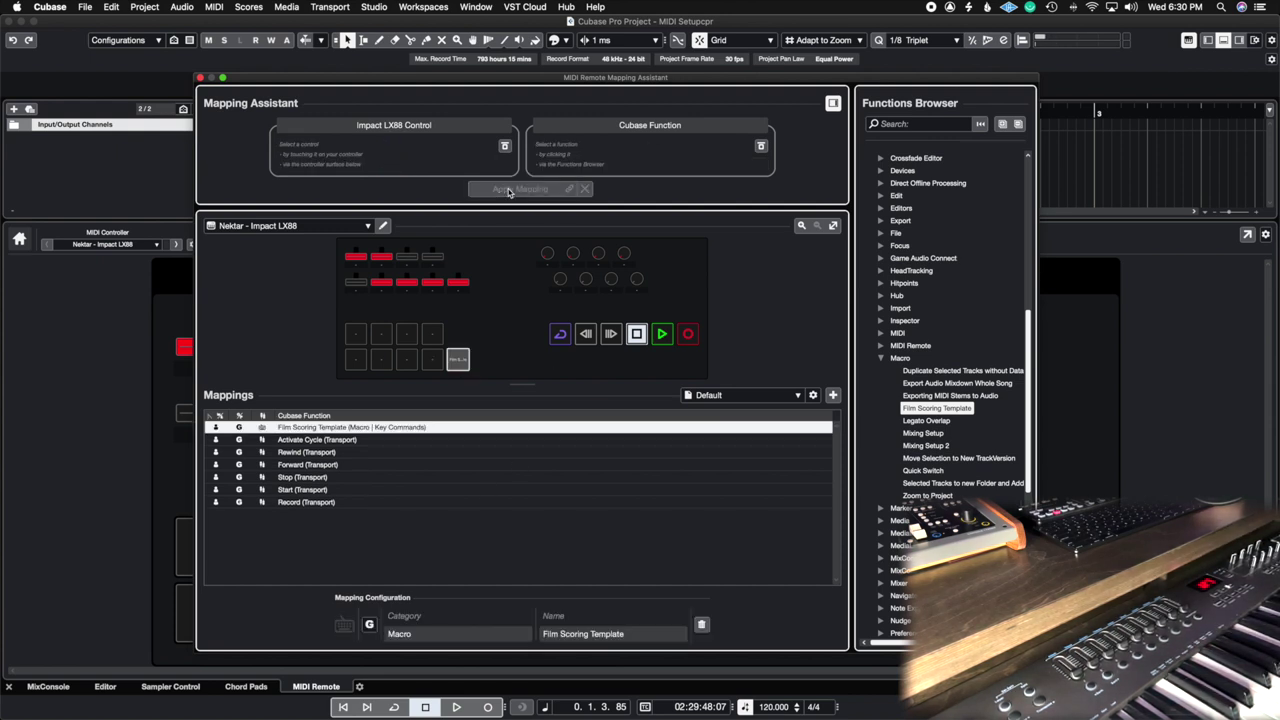
{"action": "left_click", "coordinate": [201, 78]}
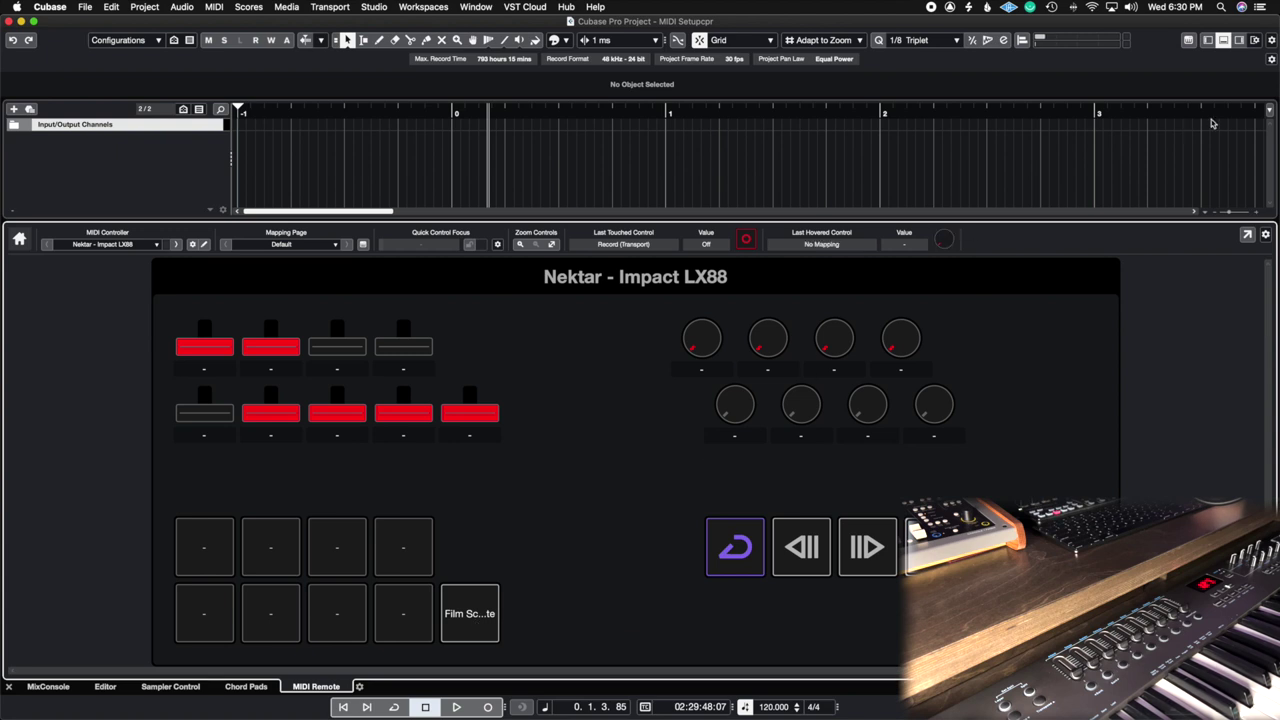
- Run the Film Scoring Template macro with its Marker track, and resize the upper track section to fit the four added tracks
{"action": "left_click", "coordinate": [1223, 40]}
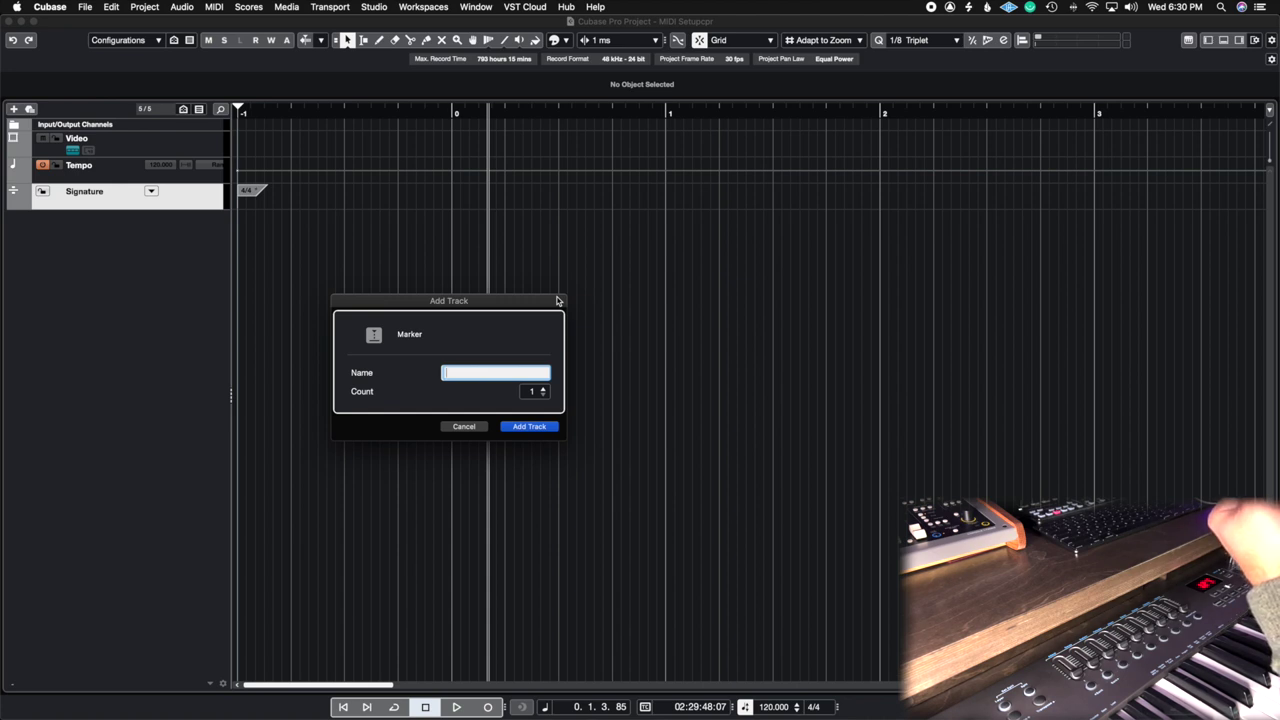
{"action": "key", "text": "Return"}
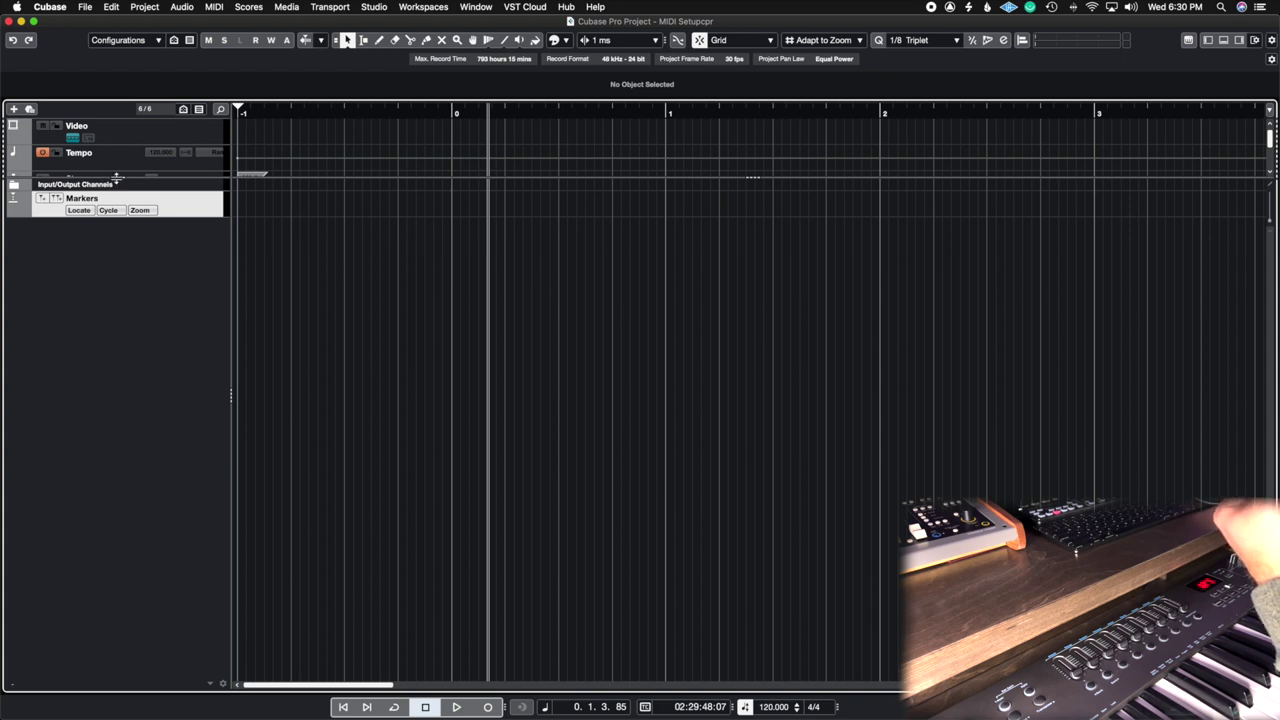
{"action": "mouse_move", "coordinate": [102, 177]}
{"action": "left_mouse_down"}
{"action": "mouse_move", "coordinate": [120, 191]}
{"action": "mouse_move", "coordinate": [125, 254]}
{"action": "mouse_move", "coordinate": [180, 286]}
{"action": "mouse_move", "coordinate": [174, 237]}
{"action": "mouse_move", "coordinate": [185, 239]}
{"action": "left_mouse_up"}
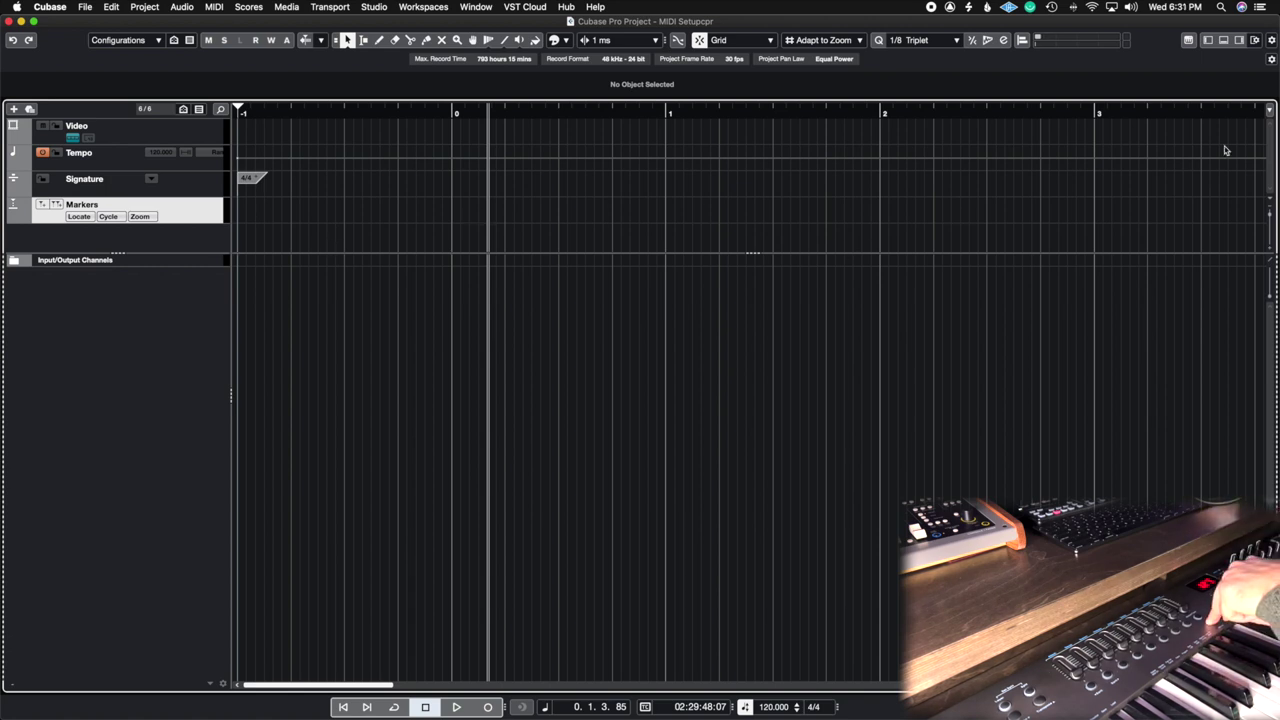
{"action": "left_click", "coordinate": [1190, 43]}
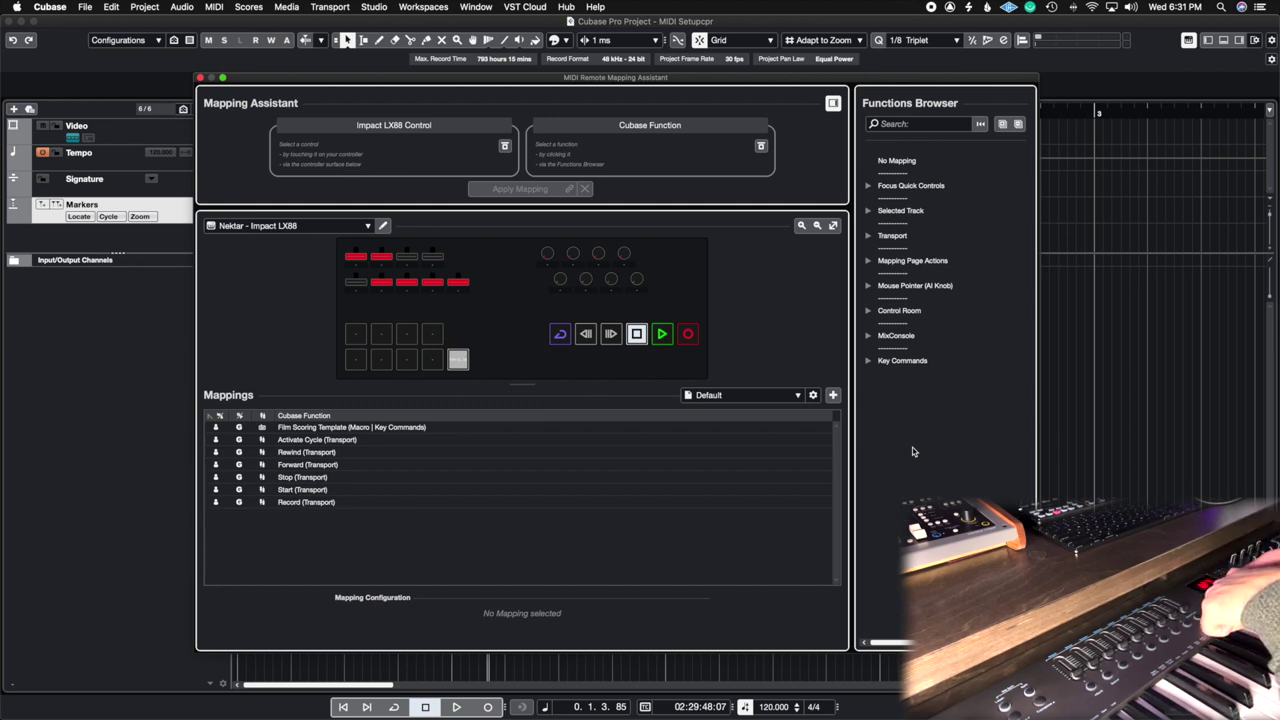
{"action": "left_click", "coordinate": [200, 78]}
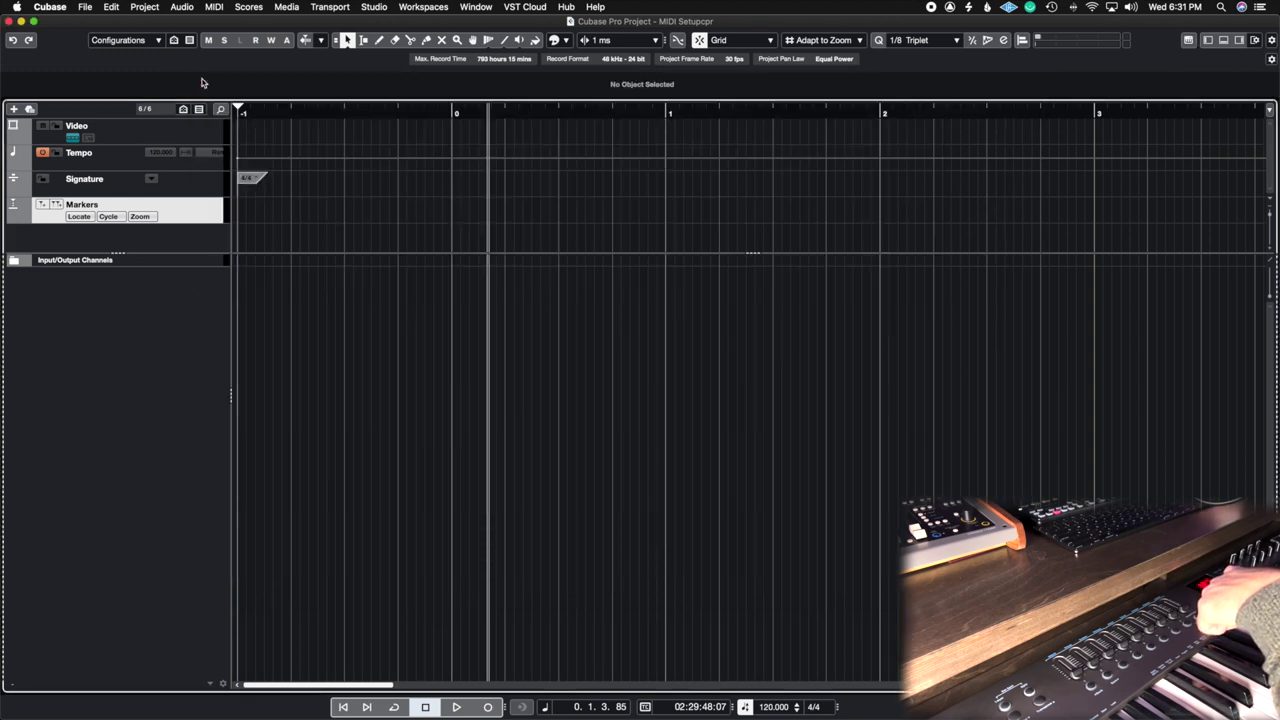
{"action": "left_click_drag", "start_coordinate": [126, 253], "coordinate": [130, 230]}
- Add one HZStrings instrument track routed to Stereo Out and close its plug-in window
{"action": "right_click", "coordinate": [146, 268]}
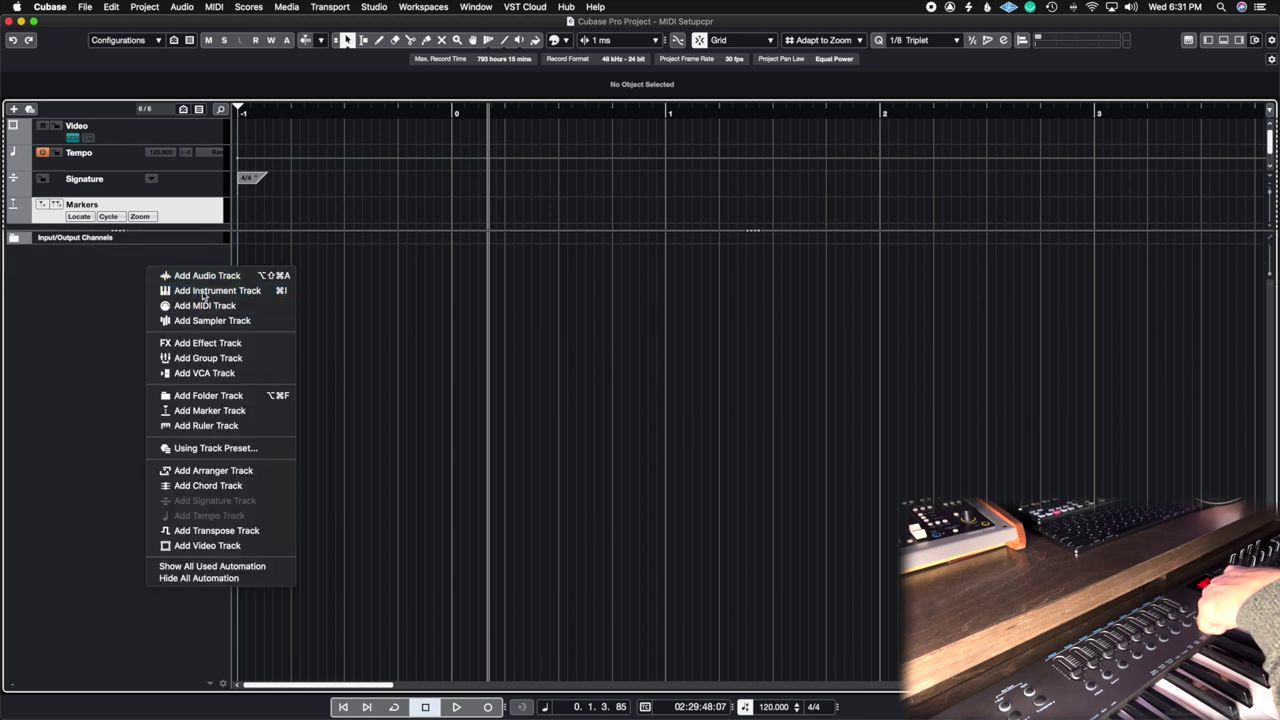
{"action": "left_click", "coordinate": [200, 290]}
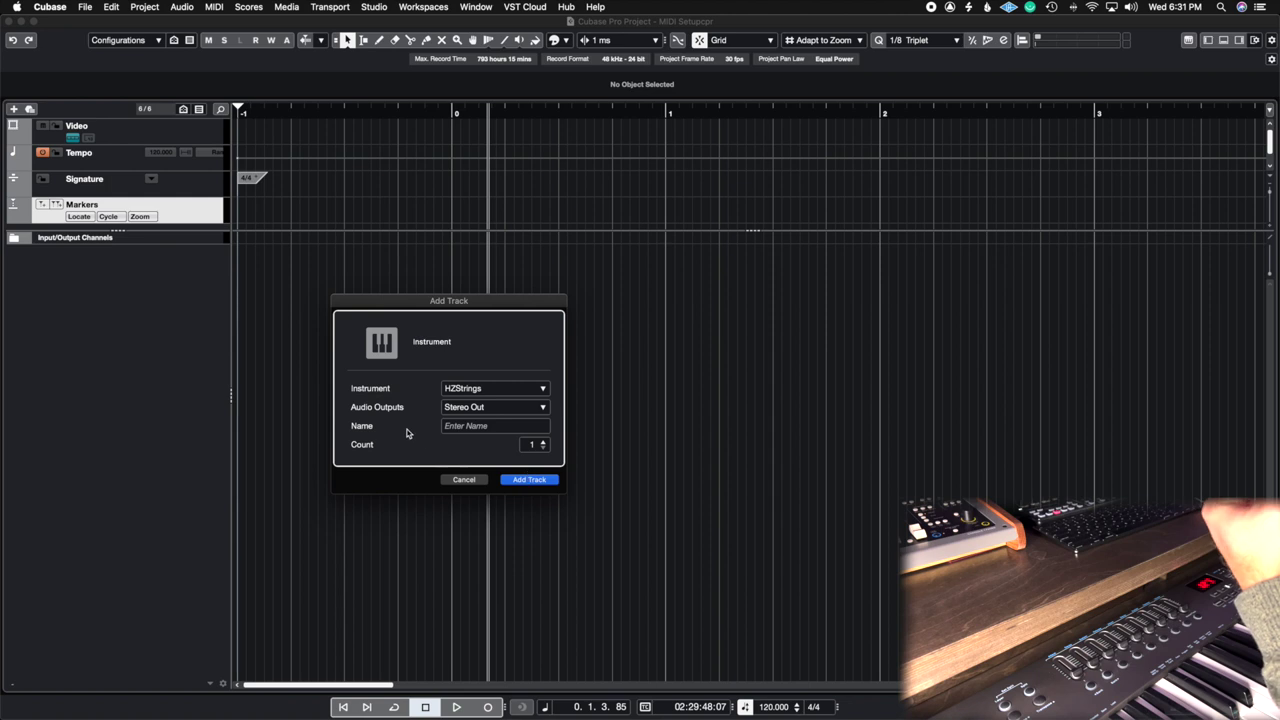
{"action": "key", "text": "Return"}
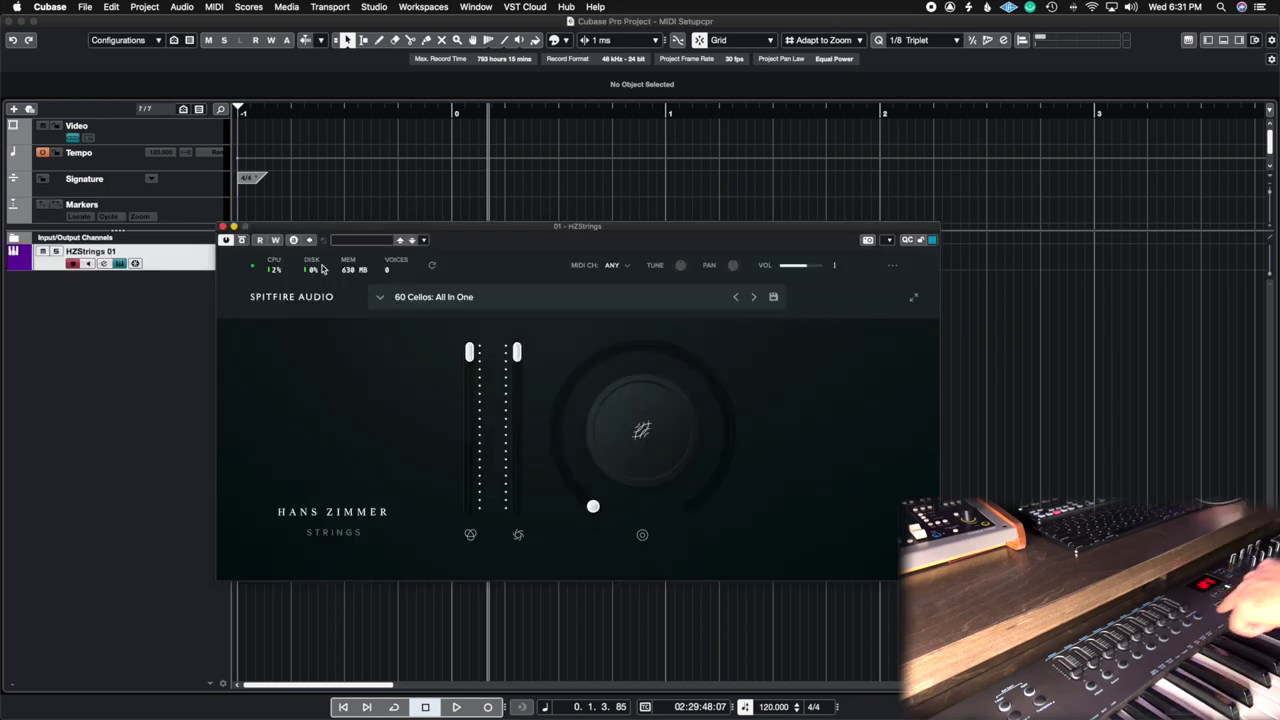
{"action": "left_click", "coordinate": [223, 227]}
- Draw a one-bar MIDI part from bar 0 to bar 1 on the HZStrings track and return to the selection tool
{"action": "right_click", "coordinate": [418, 343]}
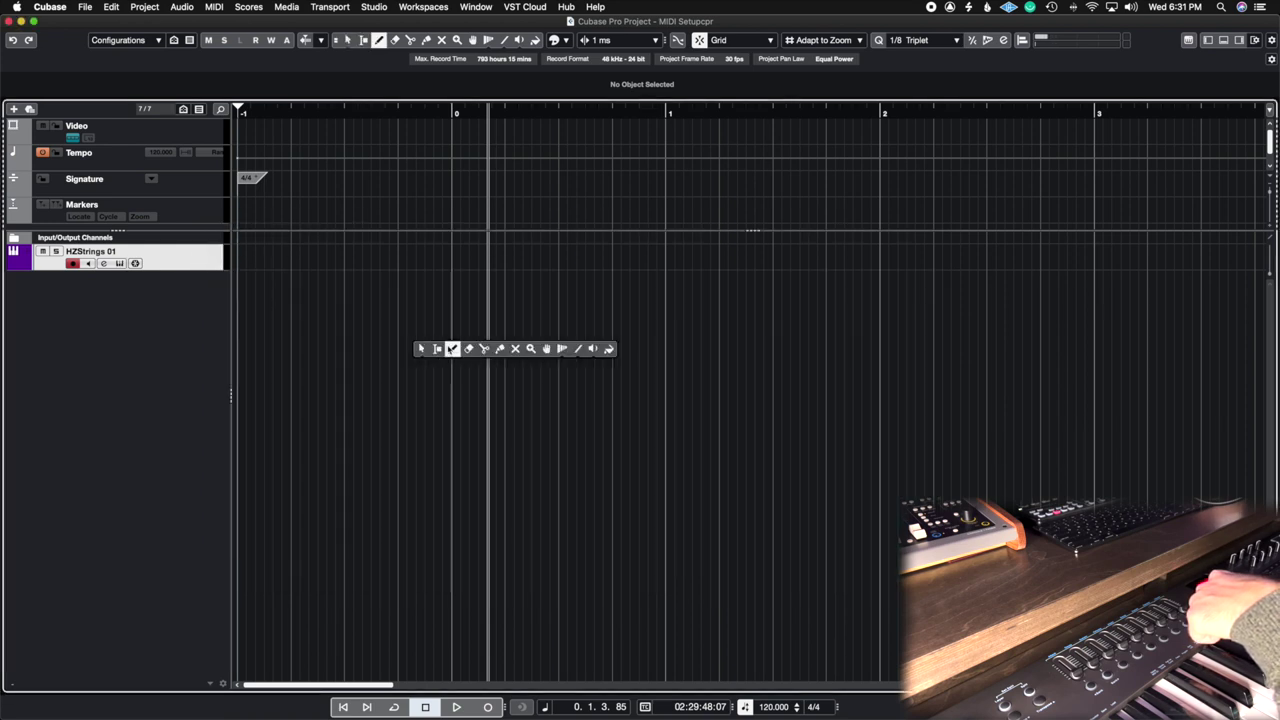
{"action": "left_click", "coordinate": [452, 348]}
{"action": "mouse_move", "coordinate": [457, 259]}
{"action": "left_mouse_down"}
{"action": "mouse_move", "coordinate": [814, 264]}
{"action": "mouse_move", "coordinate": [669, 259]}
{"action": "left_mouse_up"}
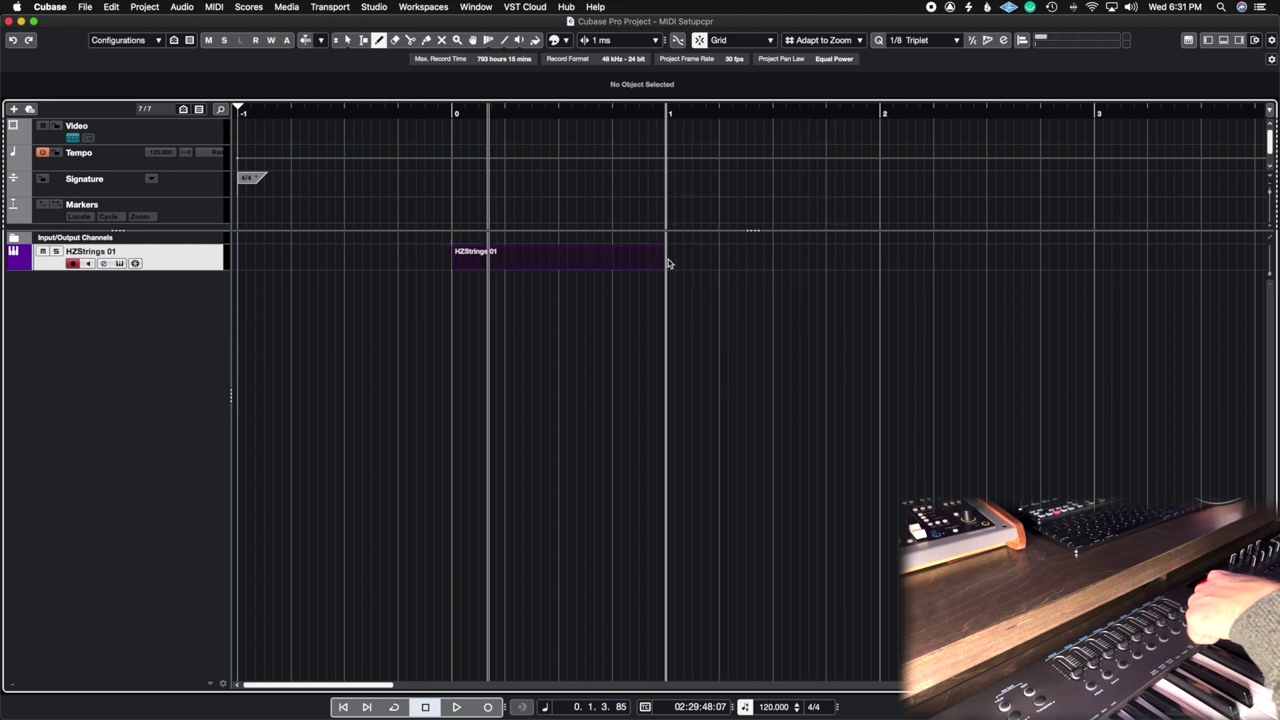
{"action": "key", "text": "1"}
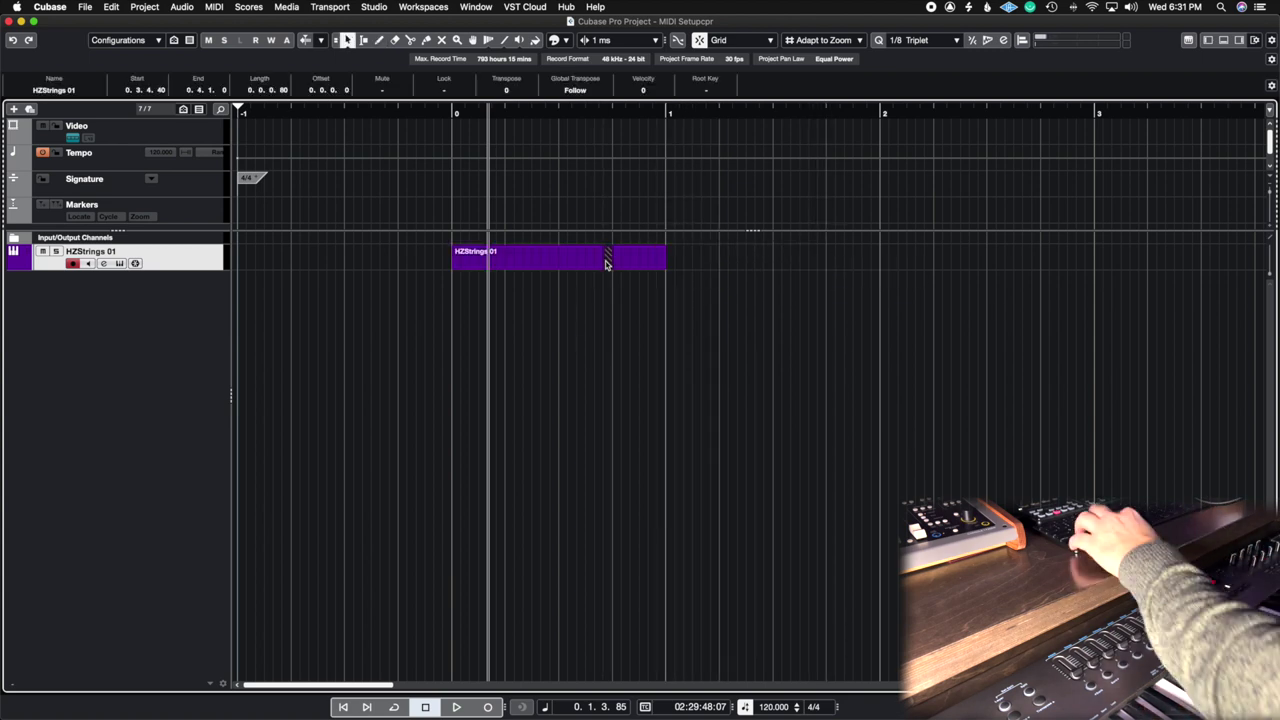
- Open the HZStrings part in the Key Editor and set the quantize value to 1/16
{"action": "double_click", "coordinate": [604, 262]}
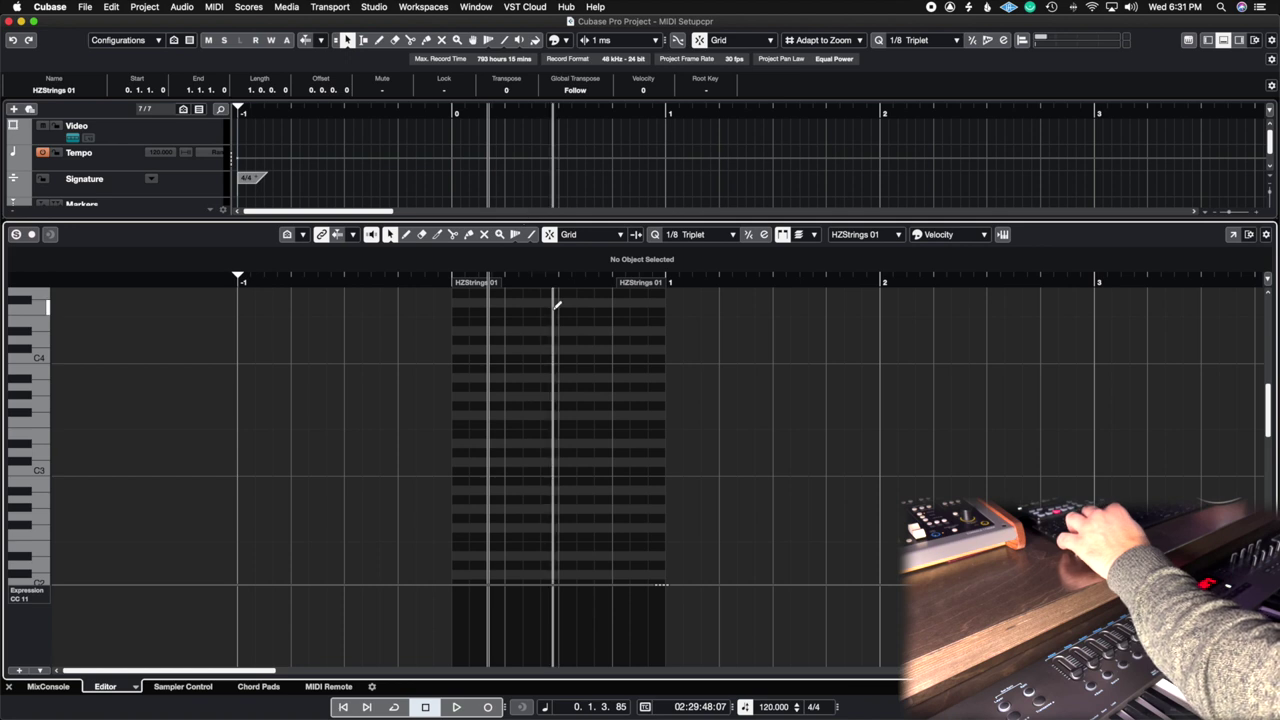
{"action": "scroll", "coordinate": [553, 430], "scroll_direction": "up", "scroll_amount": 3}
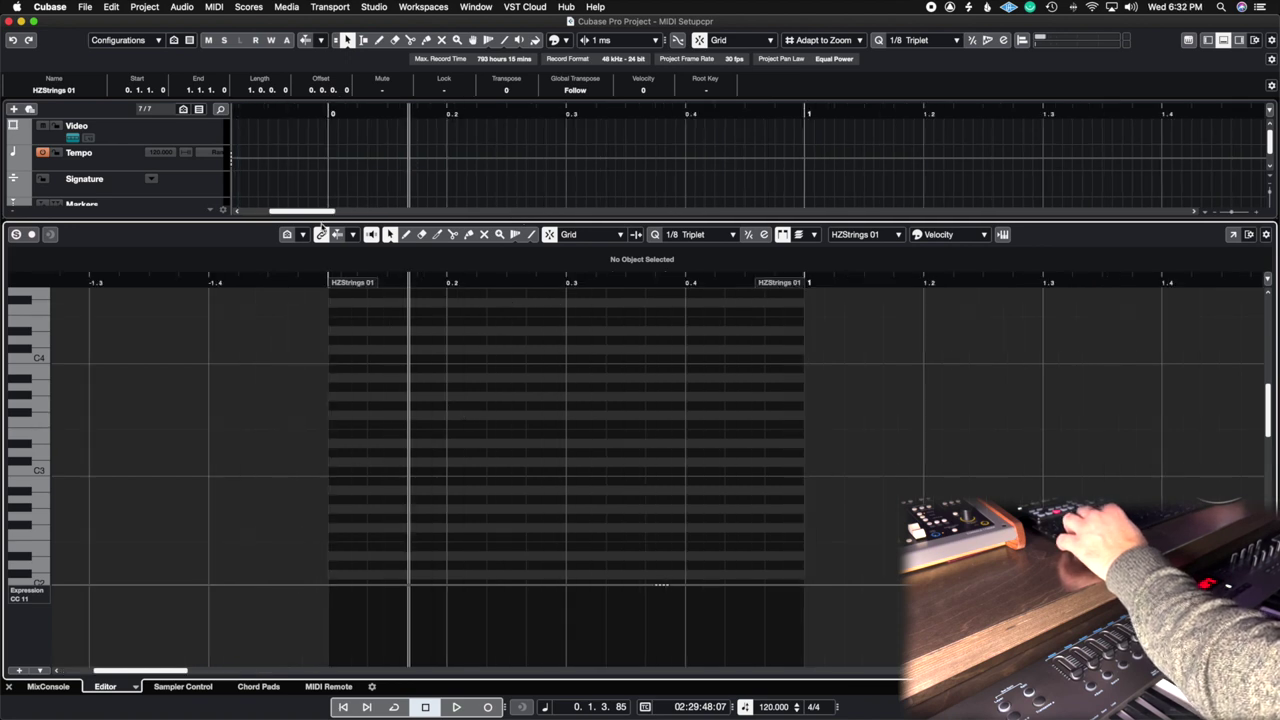
{"action": "left_click", "coordinate": [727, 235]}
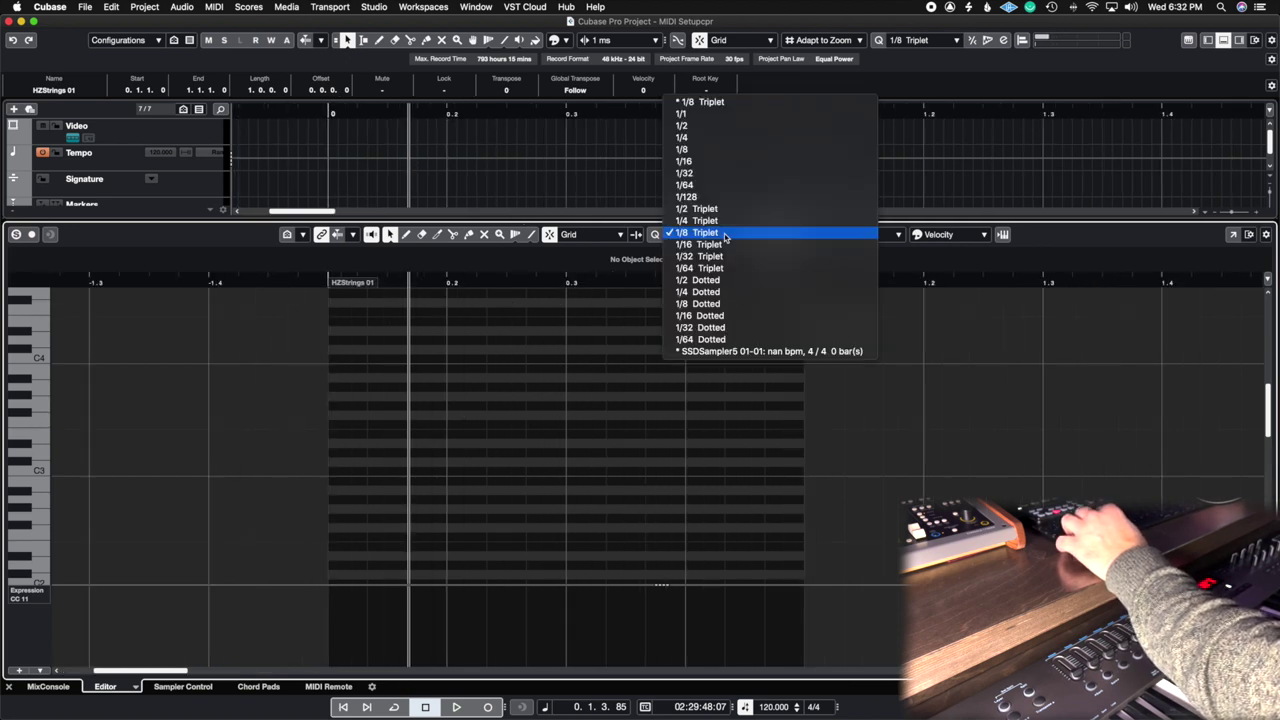
{"action": "left_click", "coordinate": [714, 162]}
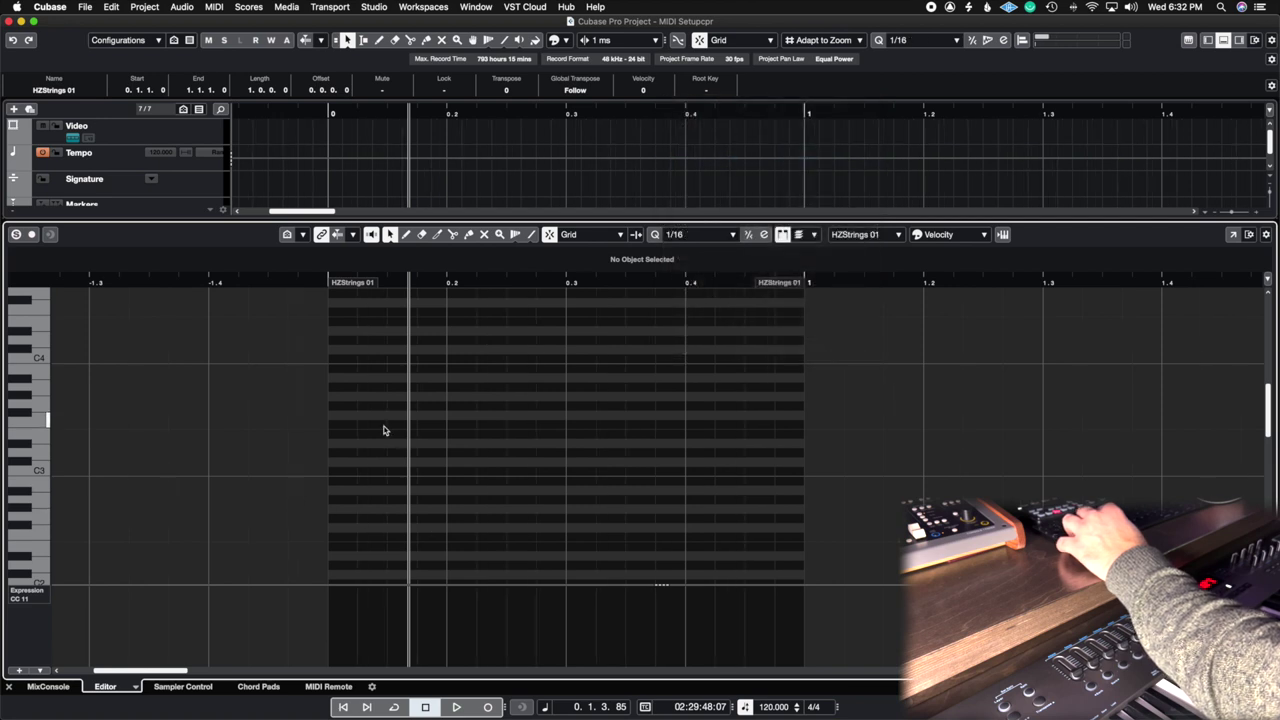
- Draw ascending sixteenth notes C3, D3, E3, F3 and G3 from the part's start, and lengthen them all with a legato overlap
{"action": "left_click", "coordinate": [336, 471]}
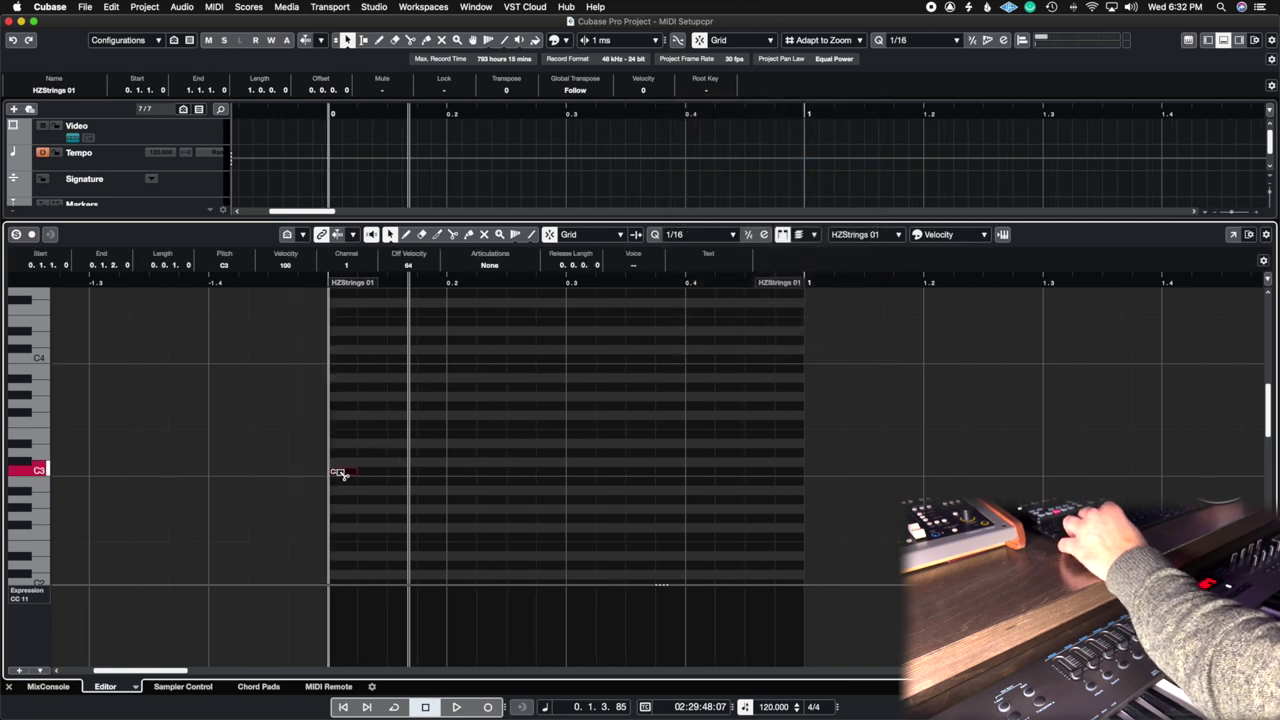
{"action": "left_click", "coordinate": [368, 452]}
{"action": "left_click", "coordinate": [397, 434]}
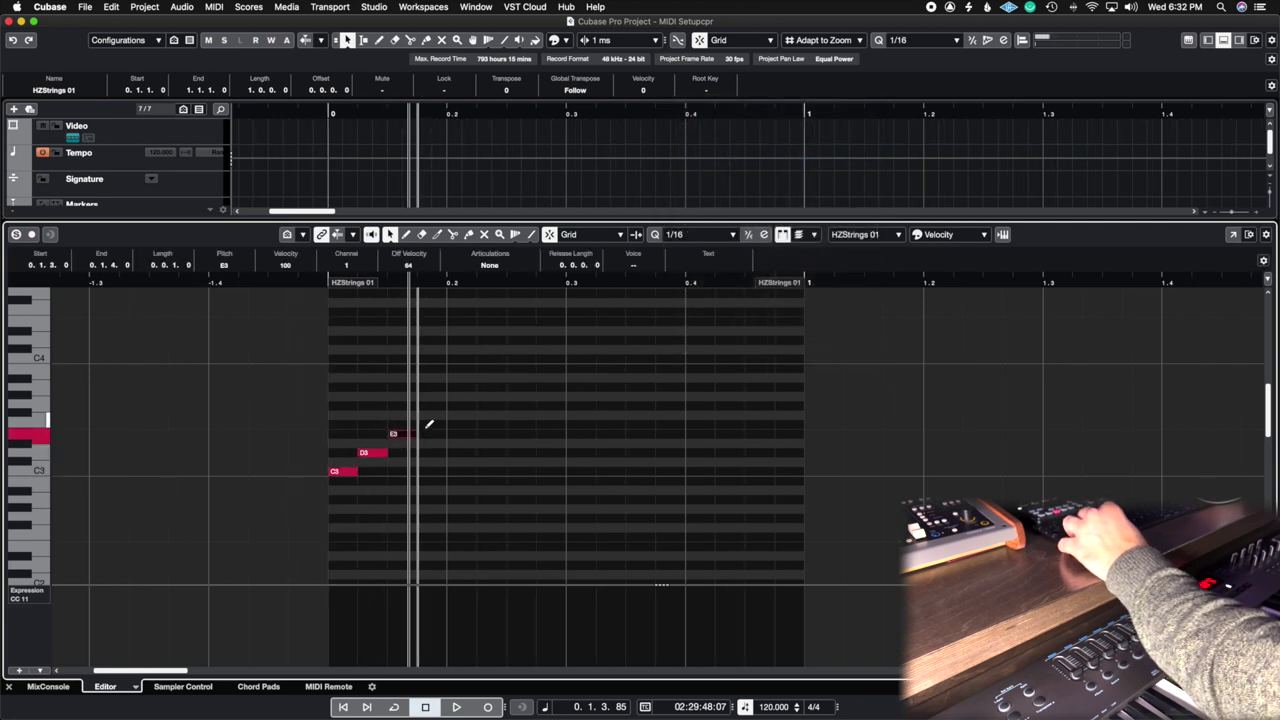
{"action": "left_click", "coordinate": [432, 425]}
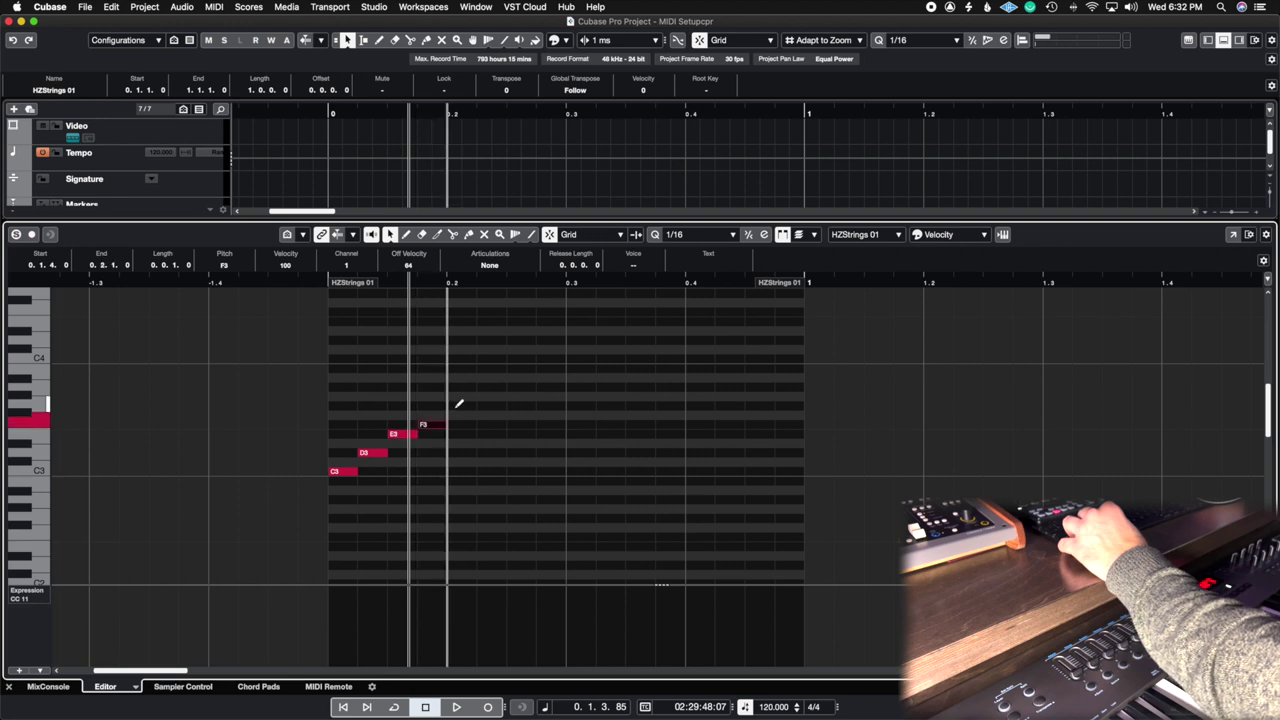
{"action": "left_click", "coordinate": [459, 406]}
{"action": "mouse_move", "coordinate": [480, 371]}
{"action": "left_mouse_down"}
{"action": "mouse_move", "coordinate": [340, 486]}
{"action": "mouse_move", "coordinate": [367, 472]}
{"action": "left_mouse_up"}
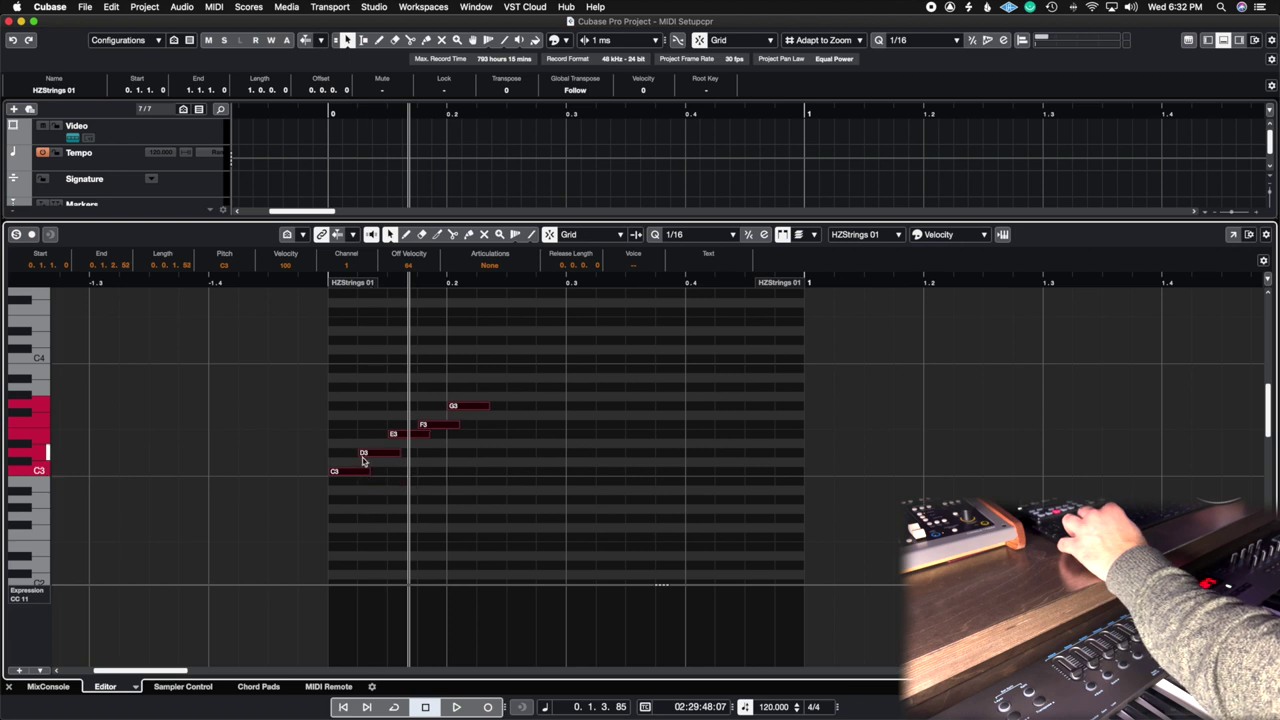
{"action": "left_click", "coordinate": [503, 386]}
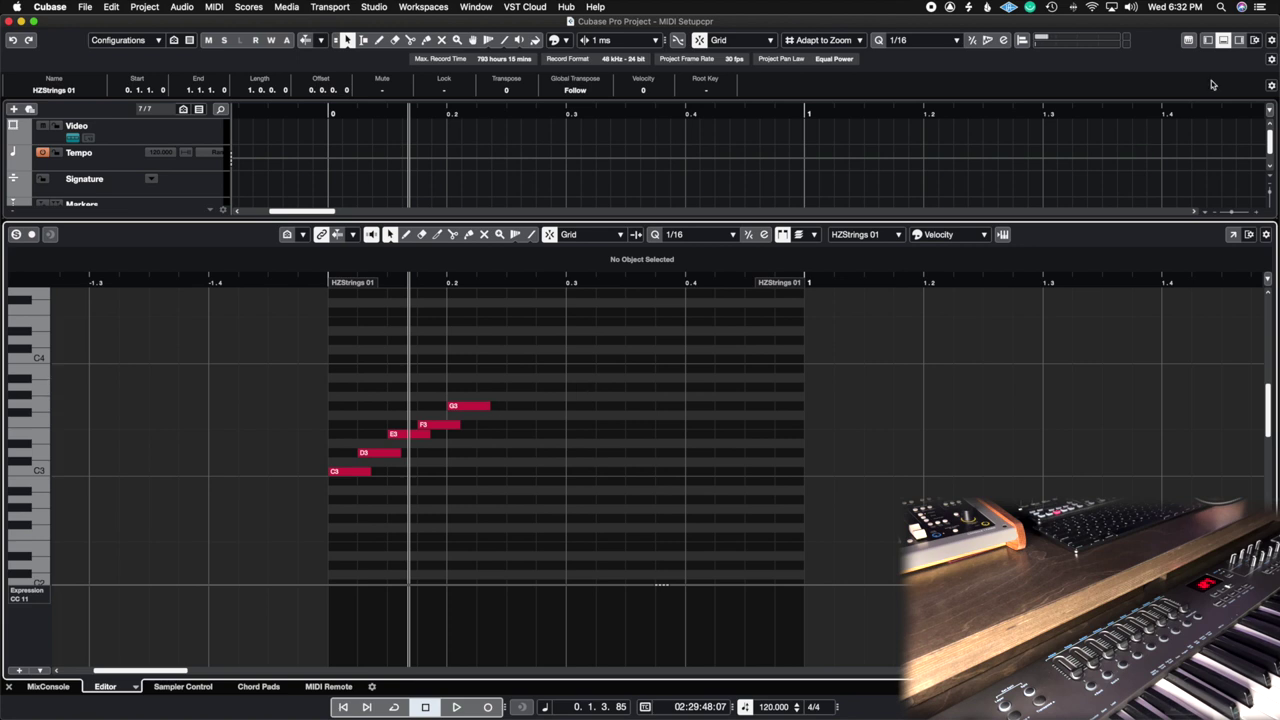
- Map the fourth button of the lower five-button row to the Legato Overlap macro in the MIDI Remote Mapping Assistant
{"action": "left_click", "coordinate": [328, 687]}
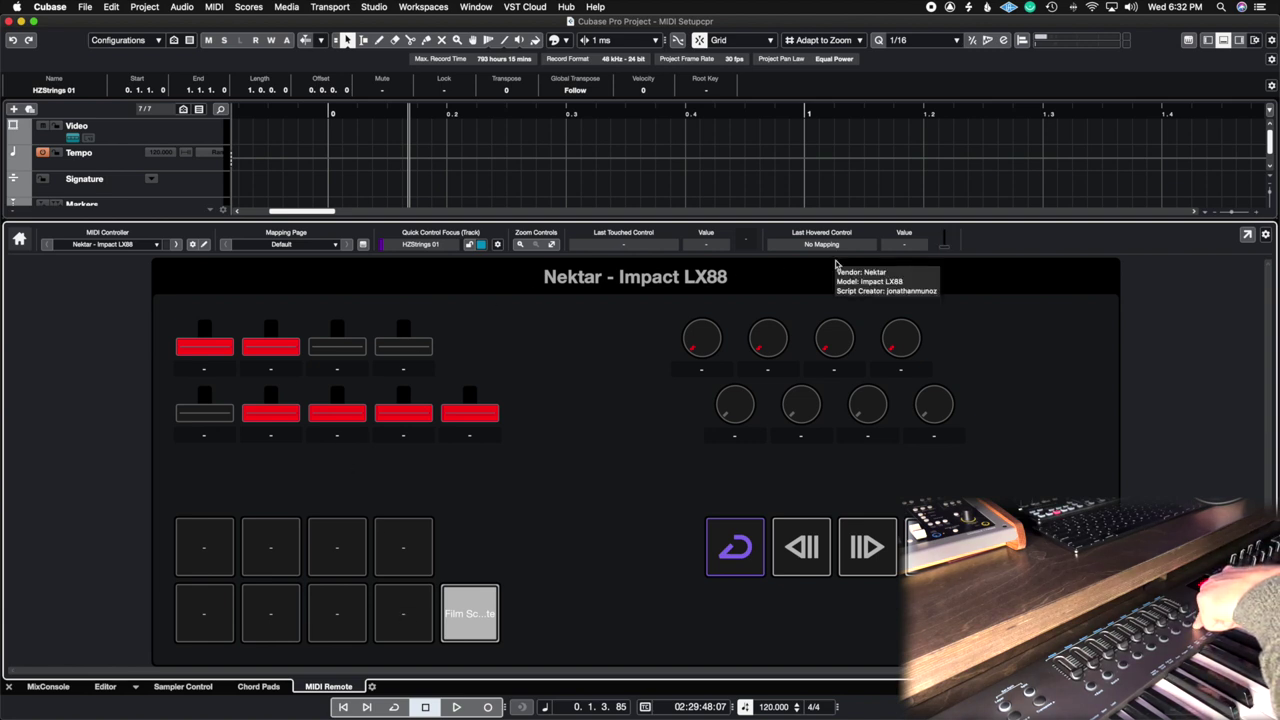
{"action": "left_click", "coordinate": [365, 246]}
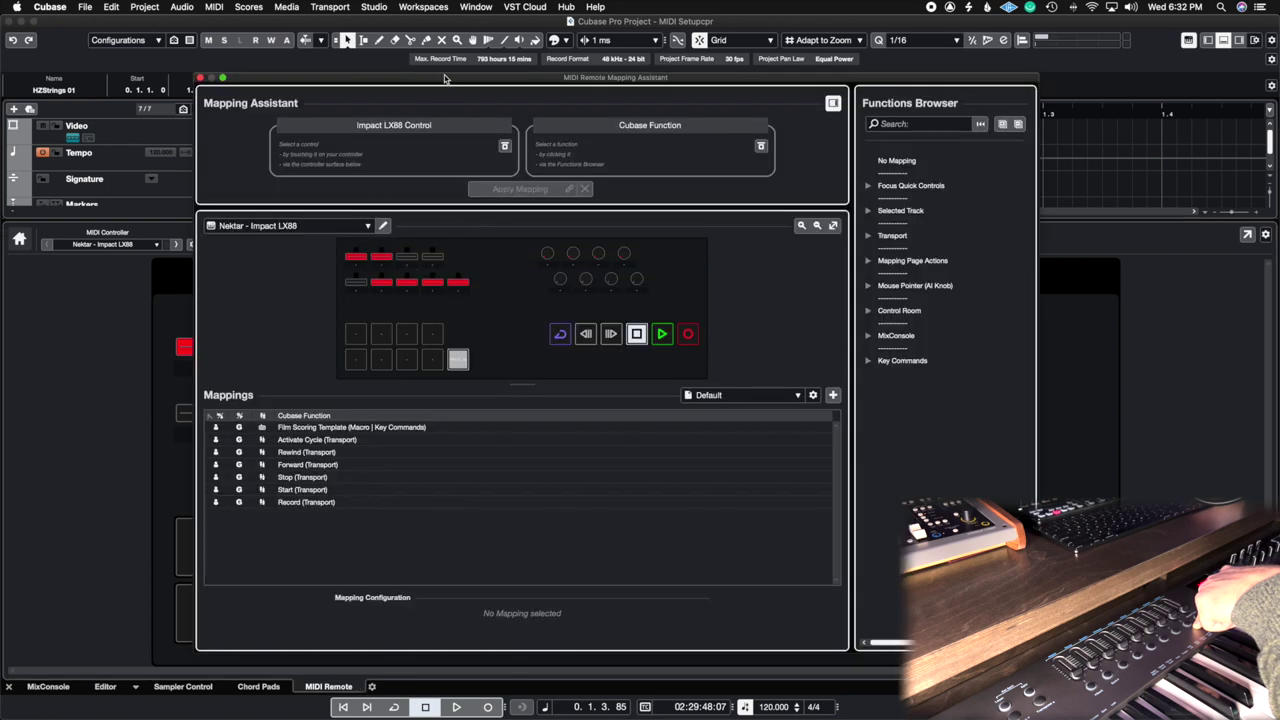
{"action": "left_click_drag", "start_coordinate": [445, 77], "coordinate": [417, 55]}
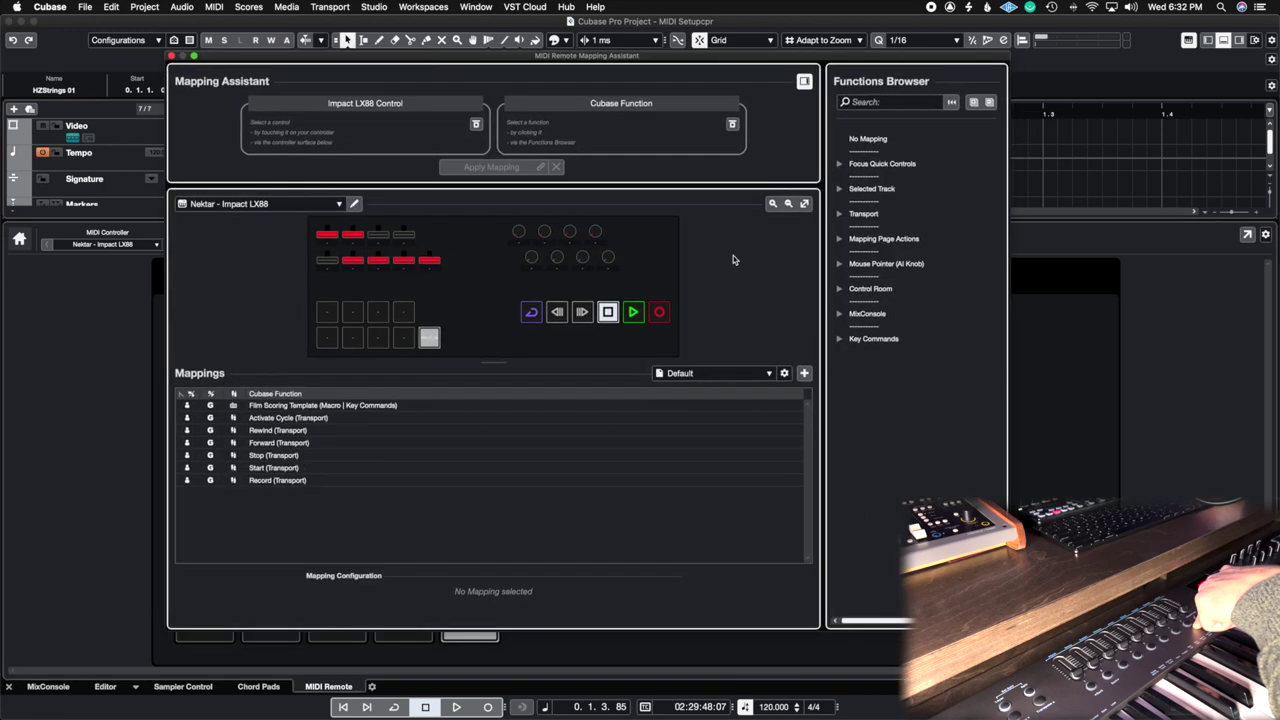
{"action": "left_click", "coordinate": [841, 339]}
{"action": "scroll", "coordinate": [916, 461], "scroll_direction": "down", "scroll_amount": 5}
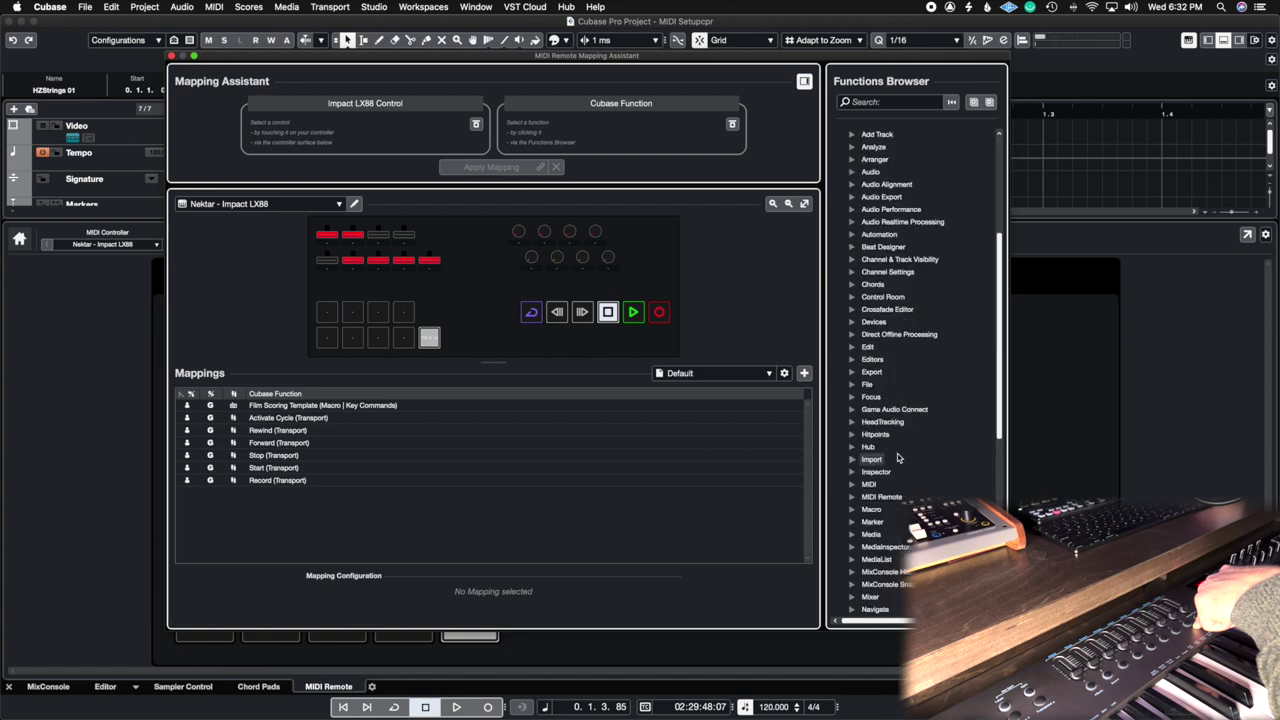
{"action": "left_click", "coordinate": [872, 510]}
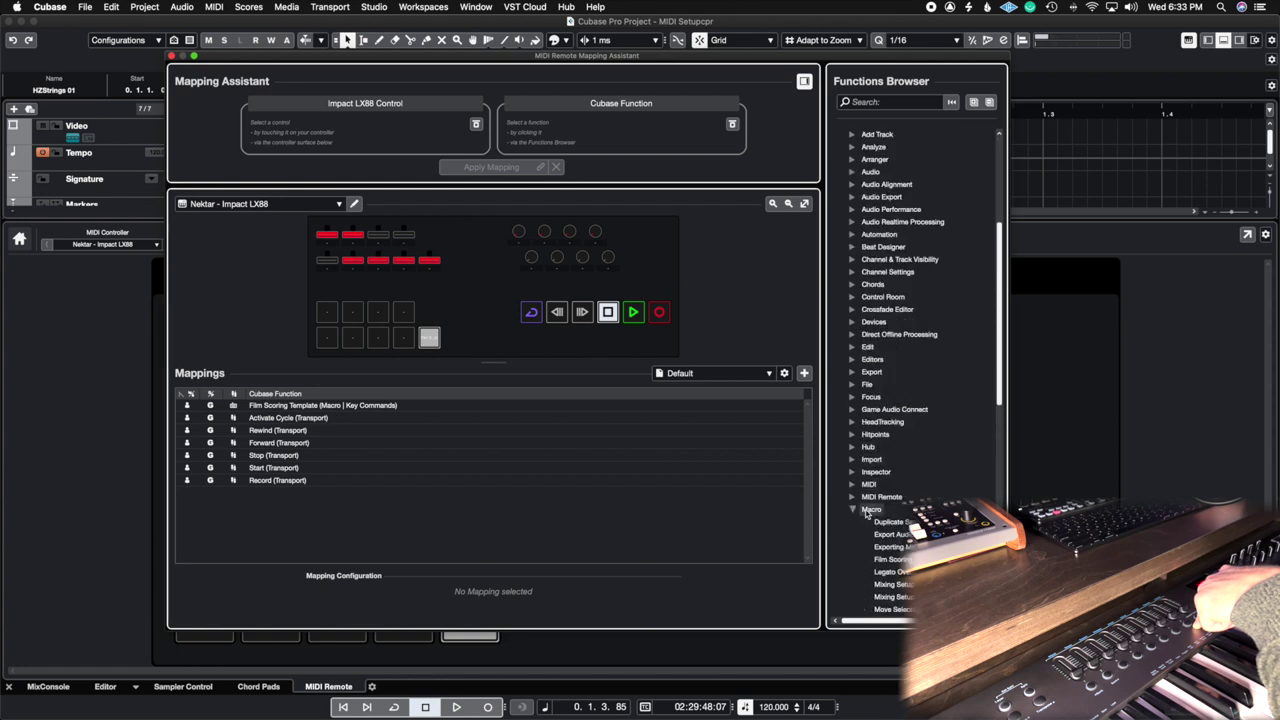
{"action": "left_click", "coordinate": [889, 573]}
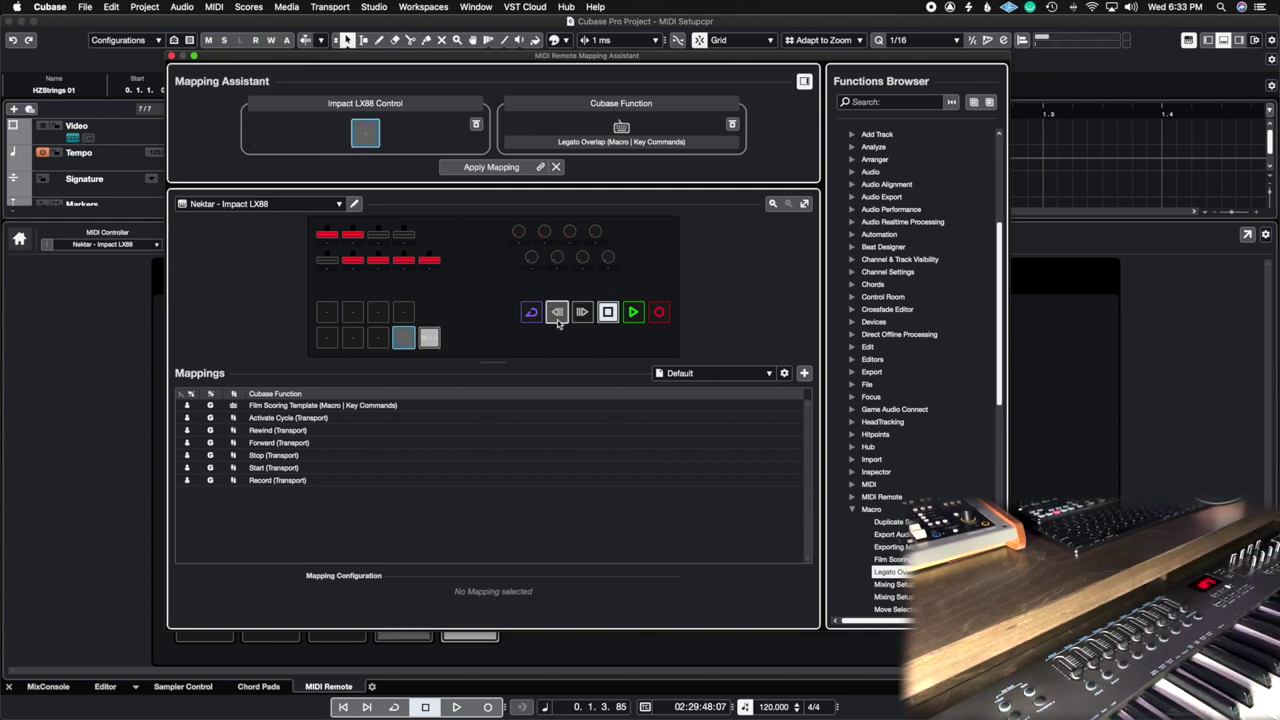
{"action": "left_click", "coordinate": [500, 170]}
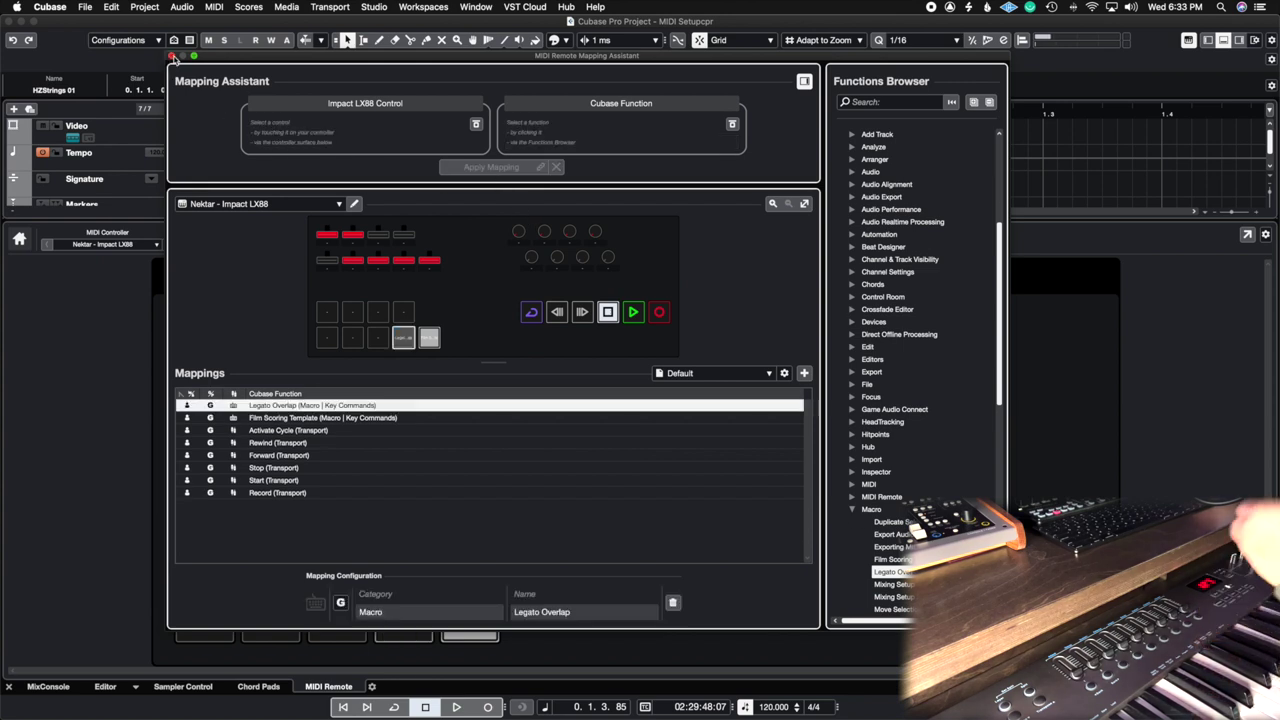
- Close the Mapping Assistant and bring the HZStrings notes from C3 to G3 into view in the Key Editor
{"action": "left_click", "coordinate": [172, 56]}
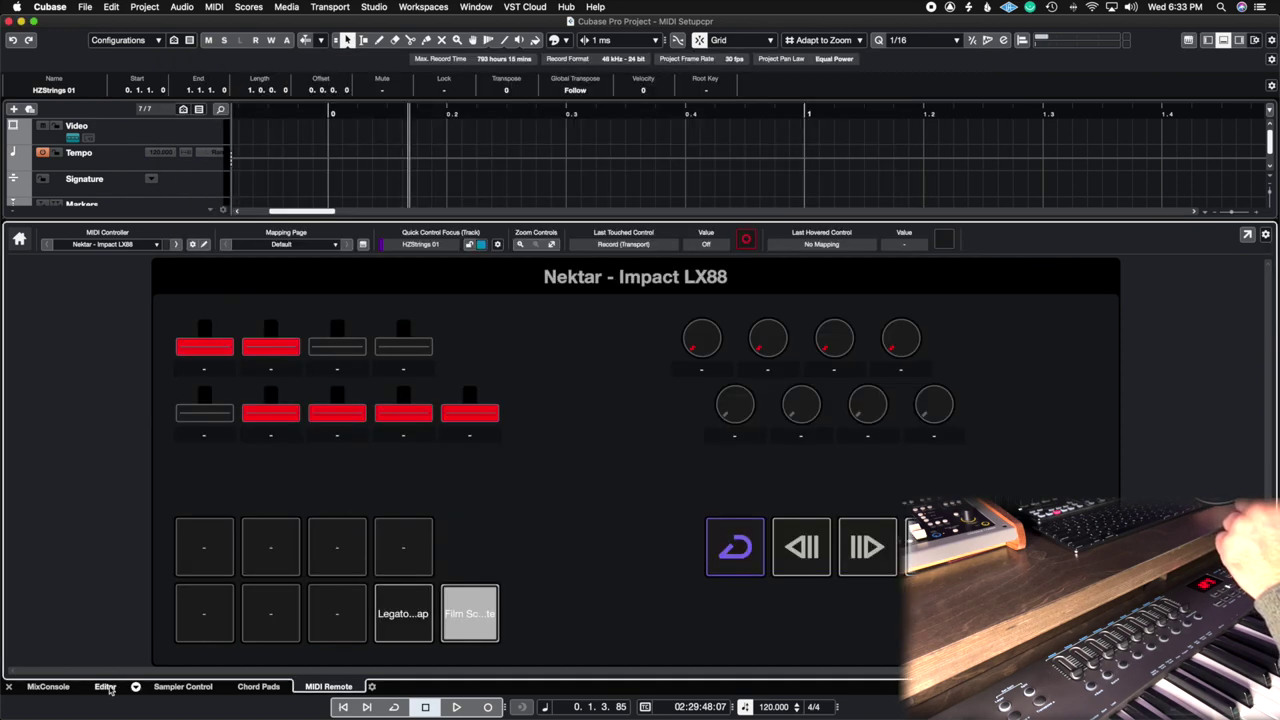
{"action": "left_click", "coordinate": [105, 686]}
{"action": "left_click", "coordinate": [434, 145]}
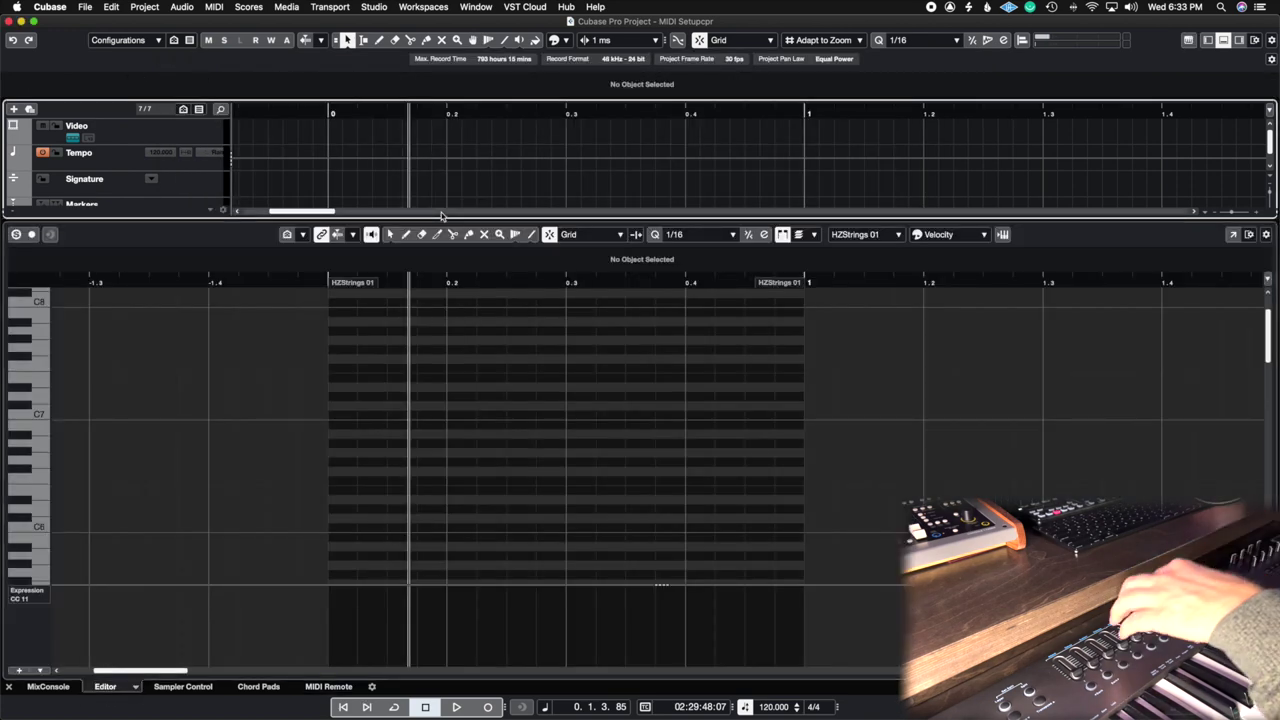
{"action": "scroll", "coordinate": [432, 190], "scroll_direction": "down", "scroll_amount": 1}
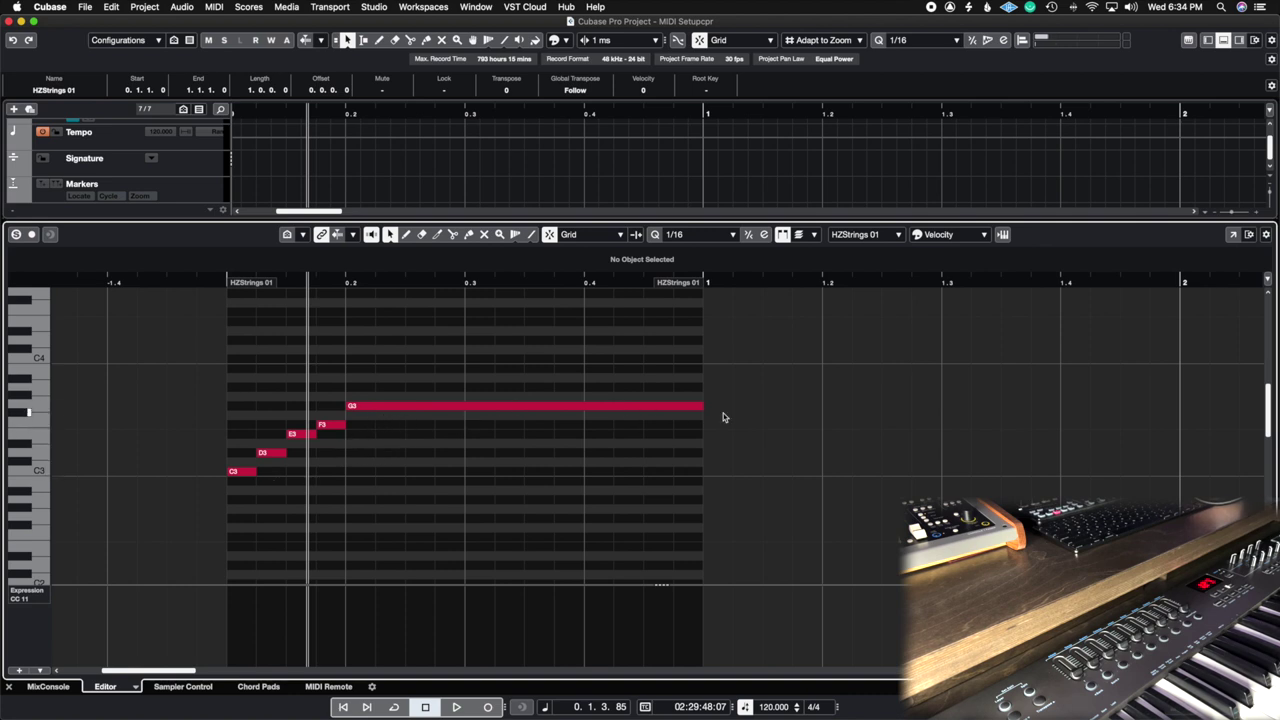
- Search the Impact LX88 Mapping Assistant's functions for "qc" and "midi CC", and close the assistant
{"action": "left_click", "coordinate": [329, 686]}
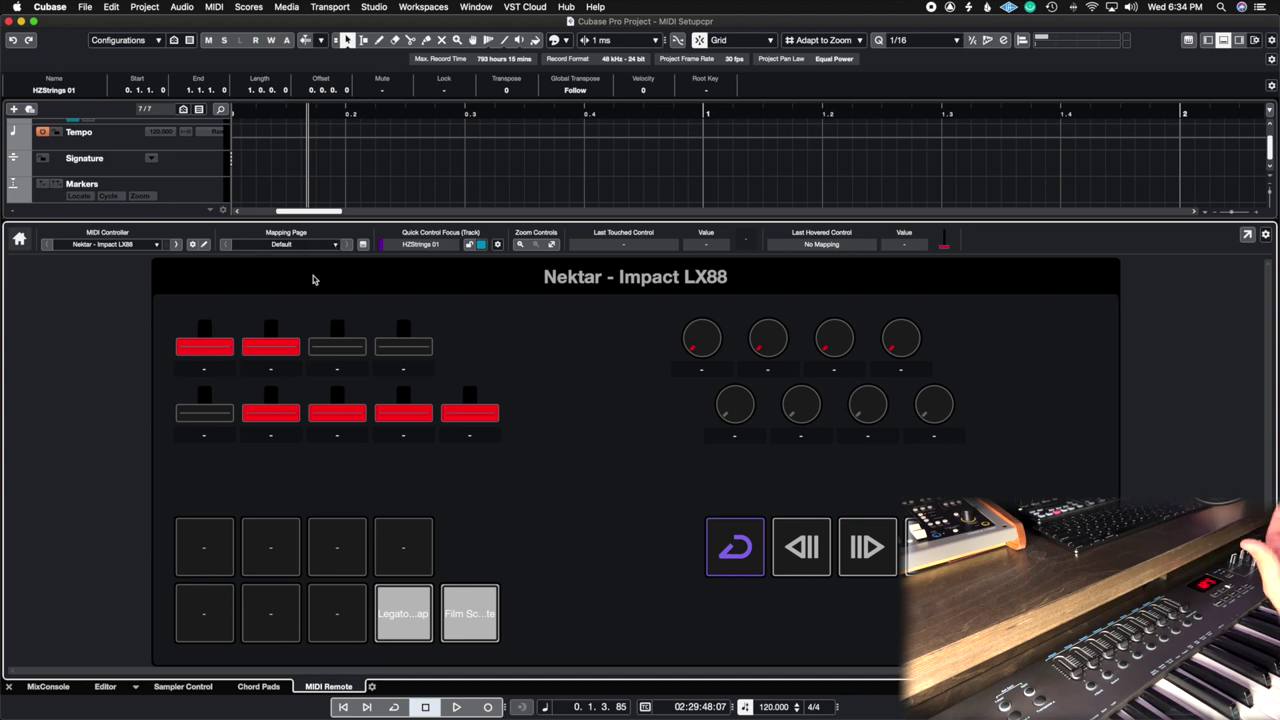
{"action": "left_click", "coordinate": [364, 244]}
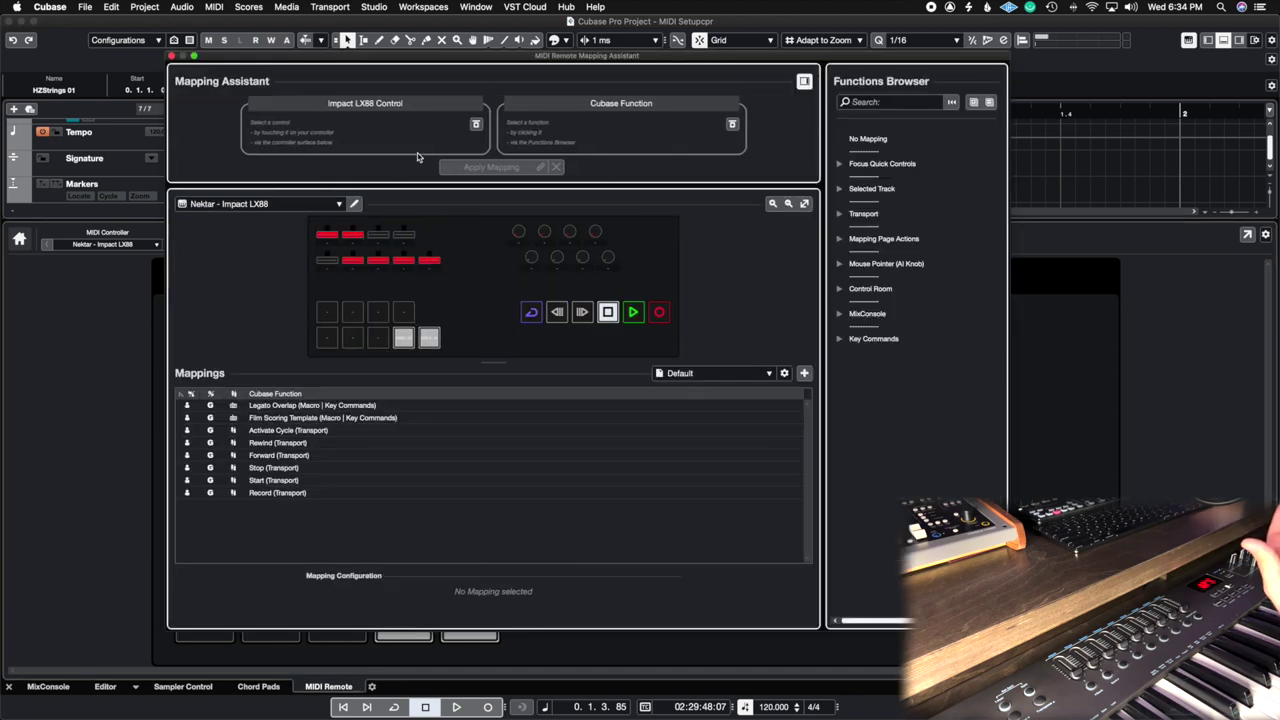
{"action": "left_click", "coordinate": [874, 101]}
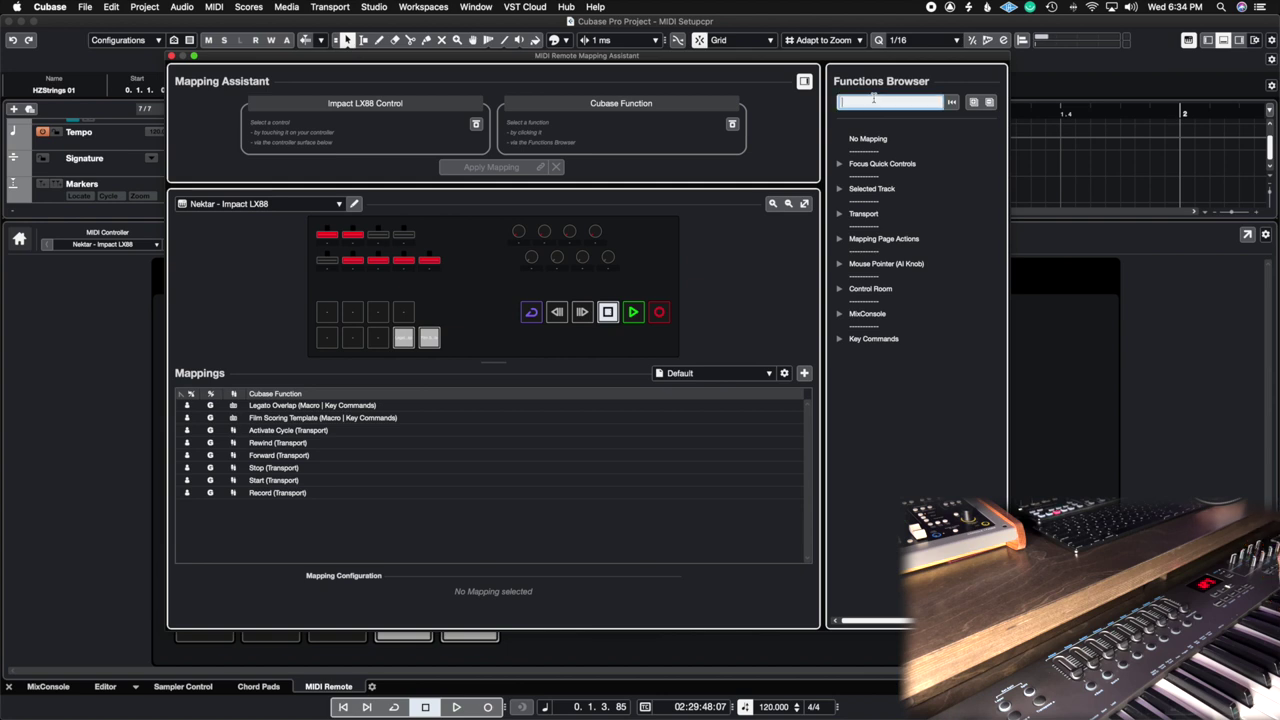
{"action": "type", "text": "qc"}
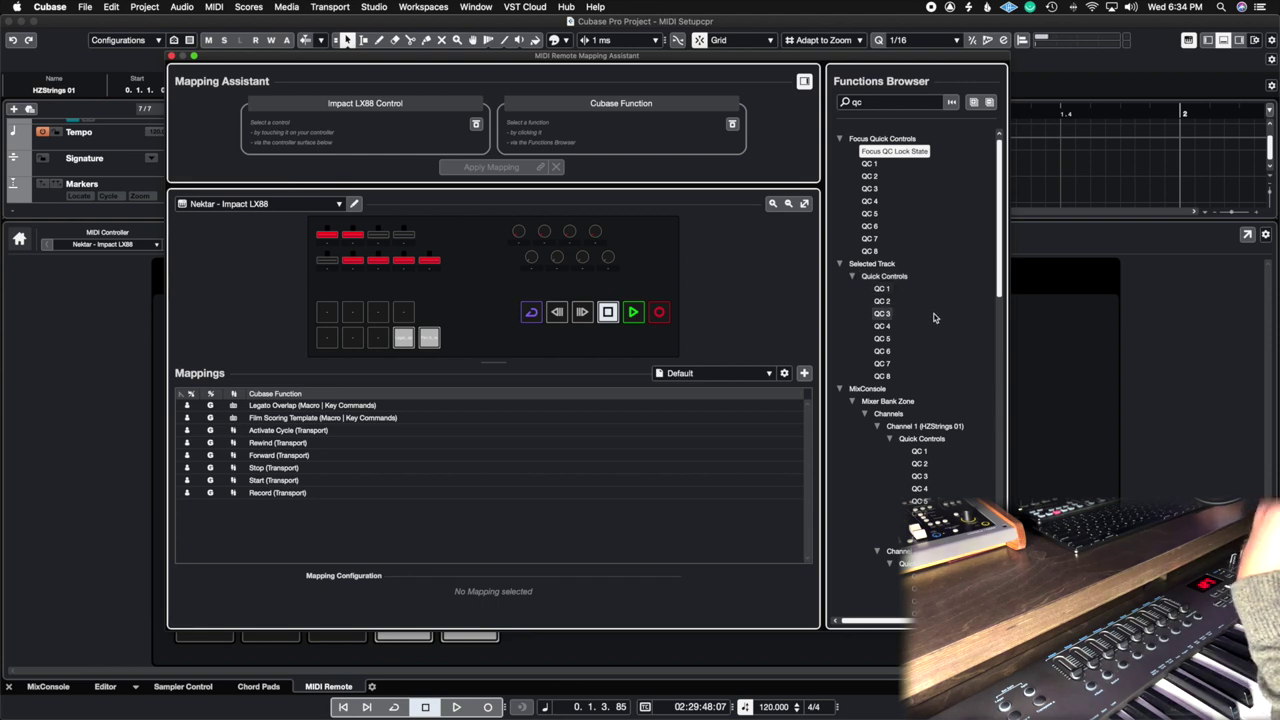
{"action": "double_click", "coordinate": [857, 104]}
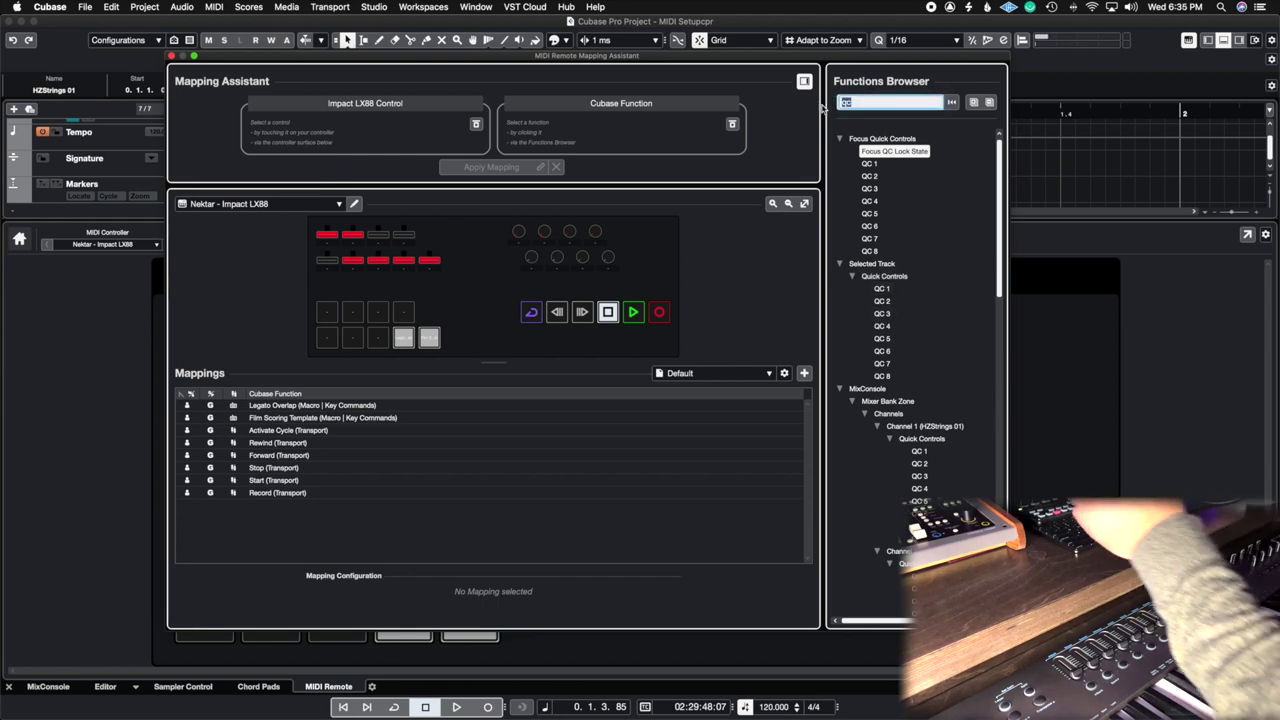
{"action": "type", "text": "midi"}
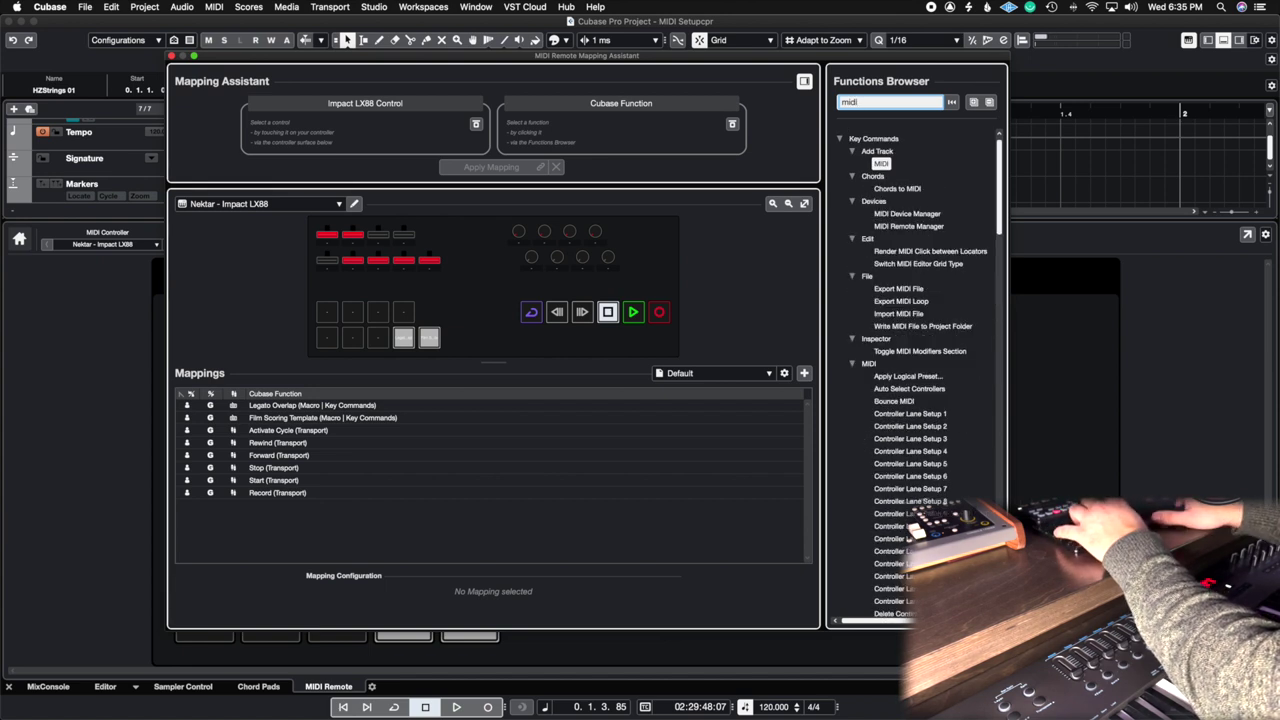
{"action": "type", "text": " CC"}
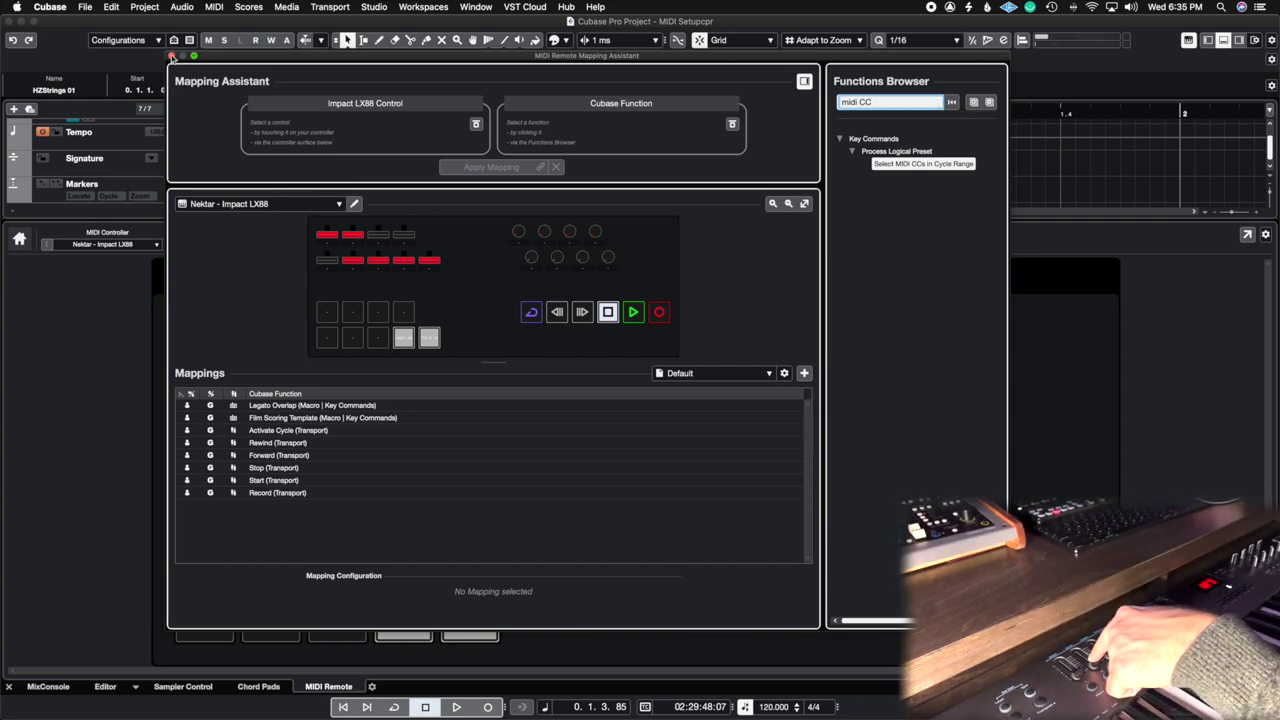
{"action": "left_click", "coordinate": [171, 56]}
- Examine the Korg nanoKONTROL2's quick control assignments in MIDI Remote and return to the Nektar Impact LX88 surface
{"action": "left_click", "coordinate": [1222, 40]}
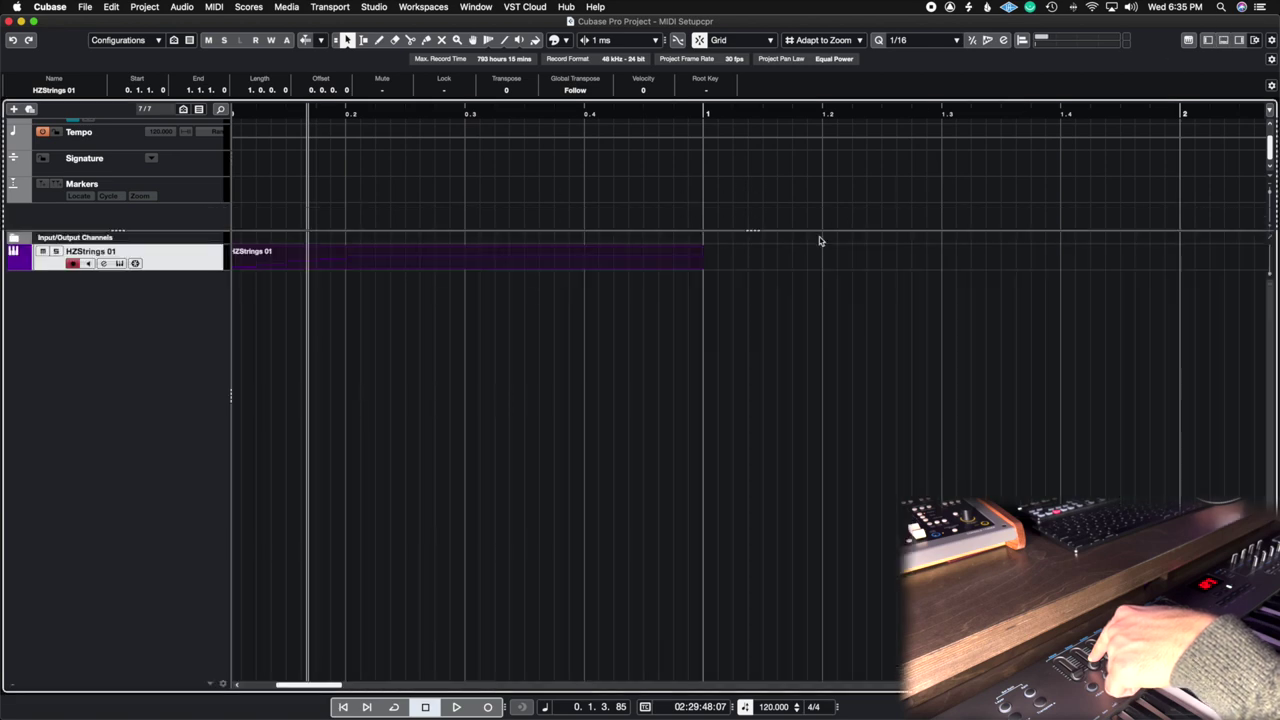
{"action": "double_click", "coordinate": [294, 264]}
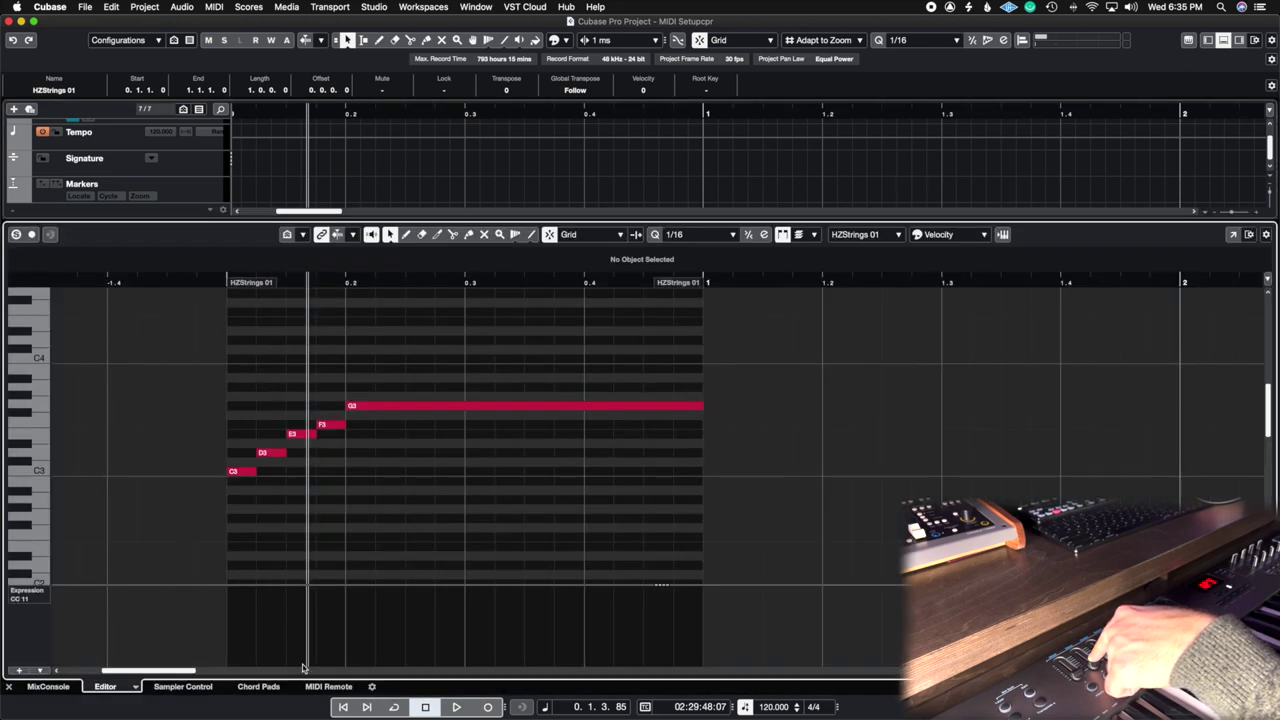
{"action": "left_click", "coordinate": [328, 686]}
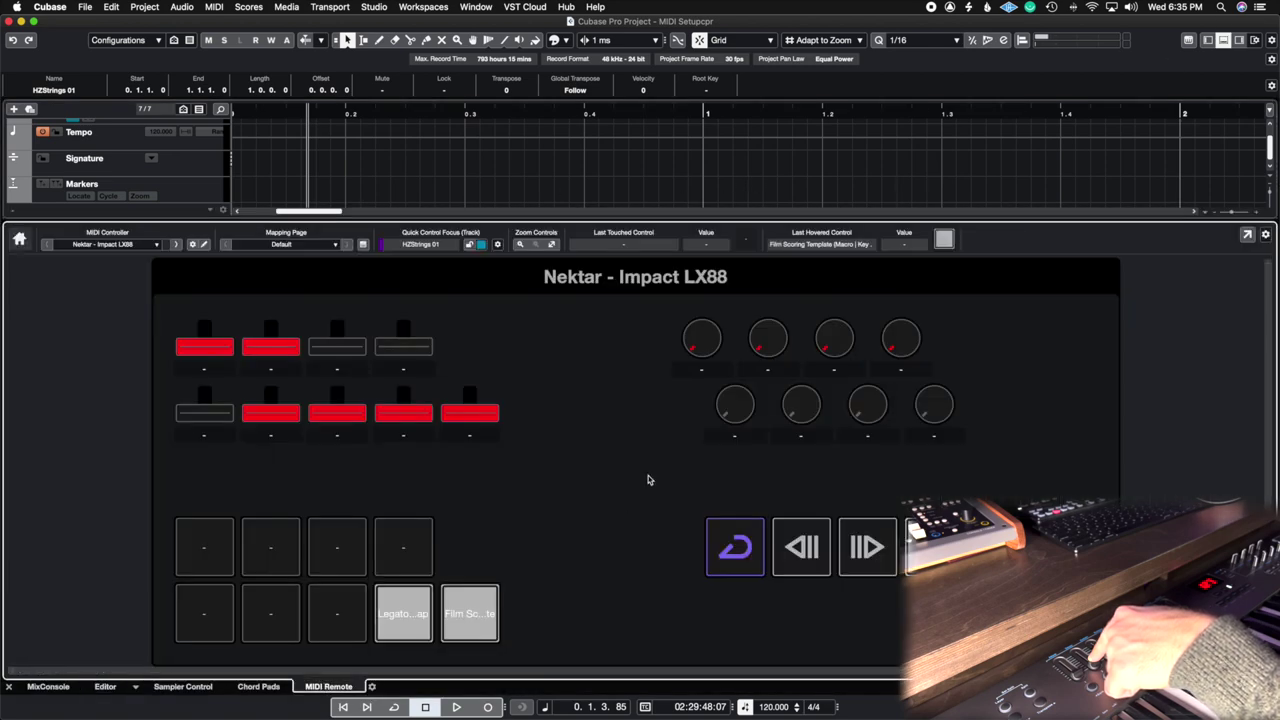
{"action": "left_click", "coordinate": [154, 247]}
{"action": "left_click", "coordinate": [153, 263]}
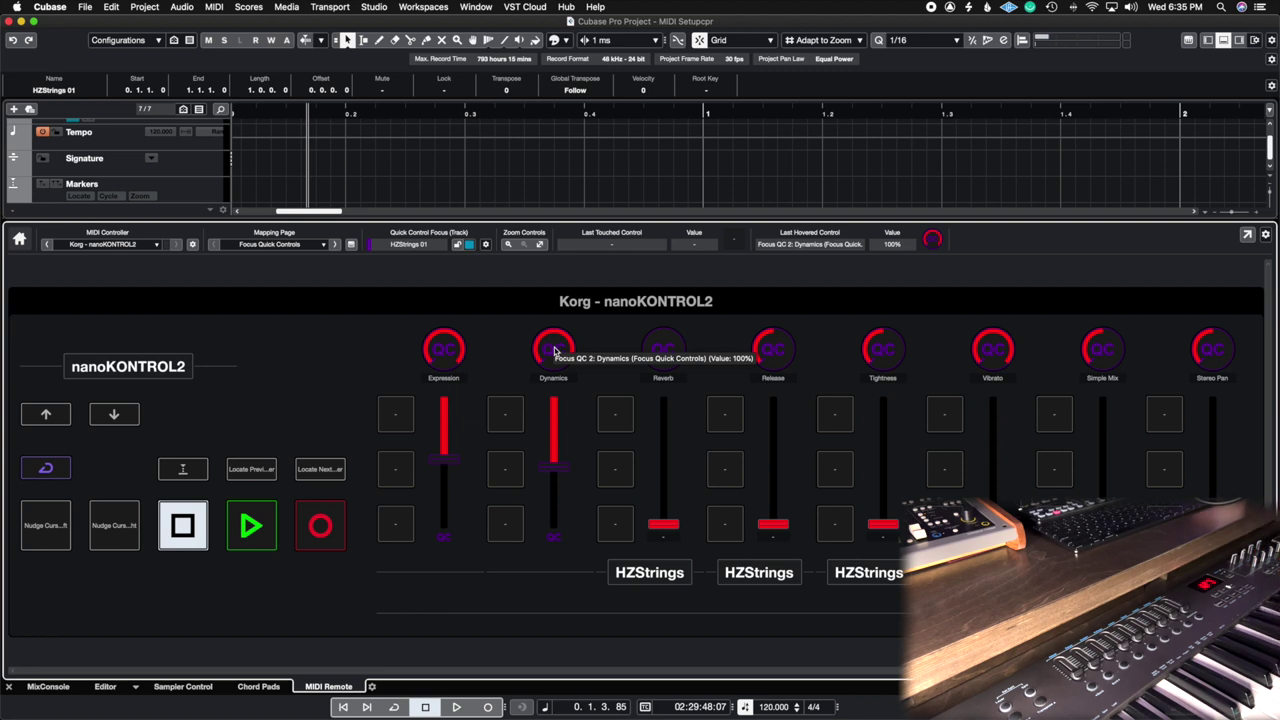
{"action": "left_click", "coordinate": [143, 246]}
{"action": "left_click", "coordinate": [134, 233]}
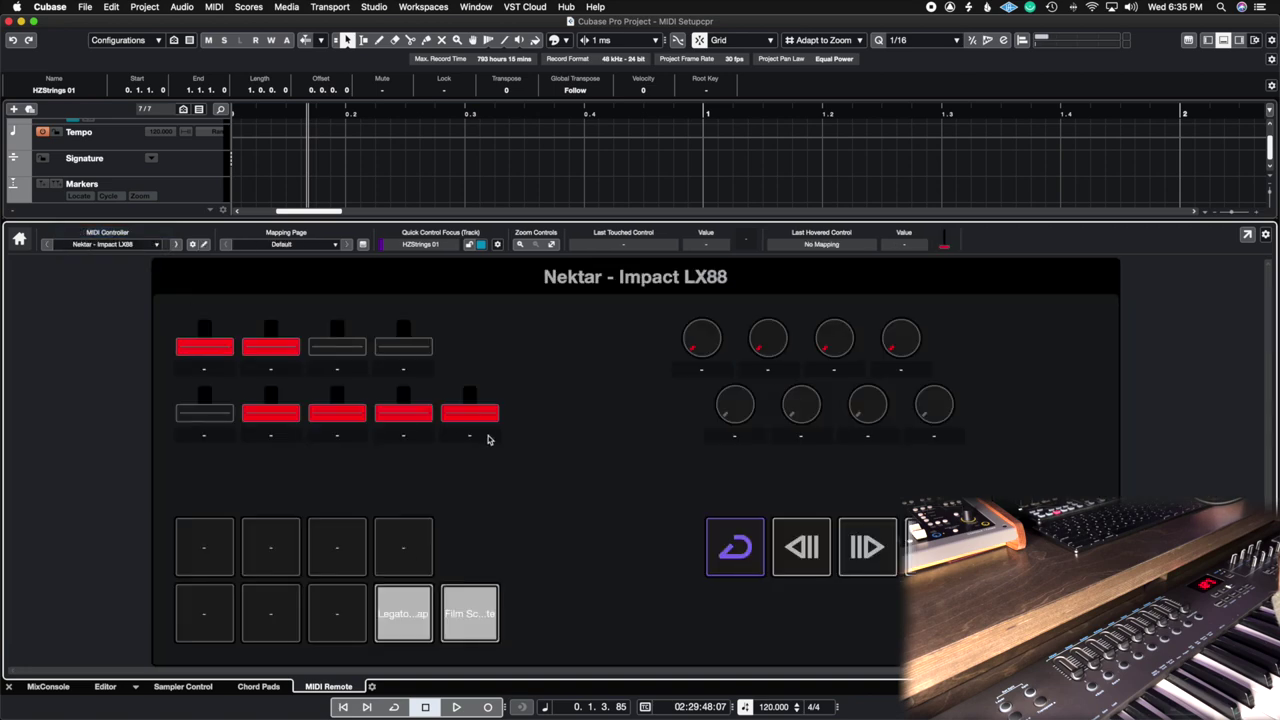
- Map the first fader of the Impact LX88's upper row to QC 1 of mixer Channel 1 (HZStrings 01)
{"action": "double_click", "coordinate": [867, 277]}
{"action": "left_click", "coordinate": [884, 101]}
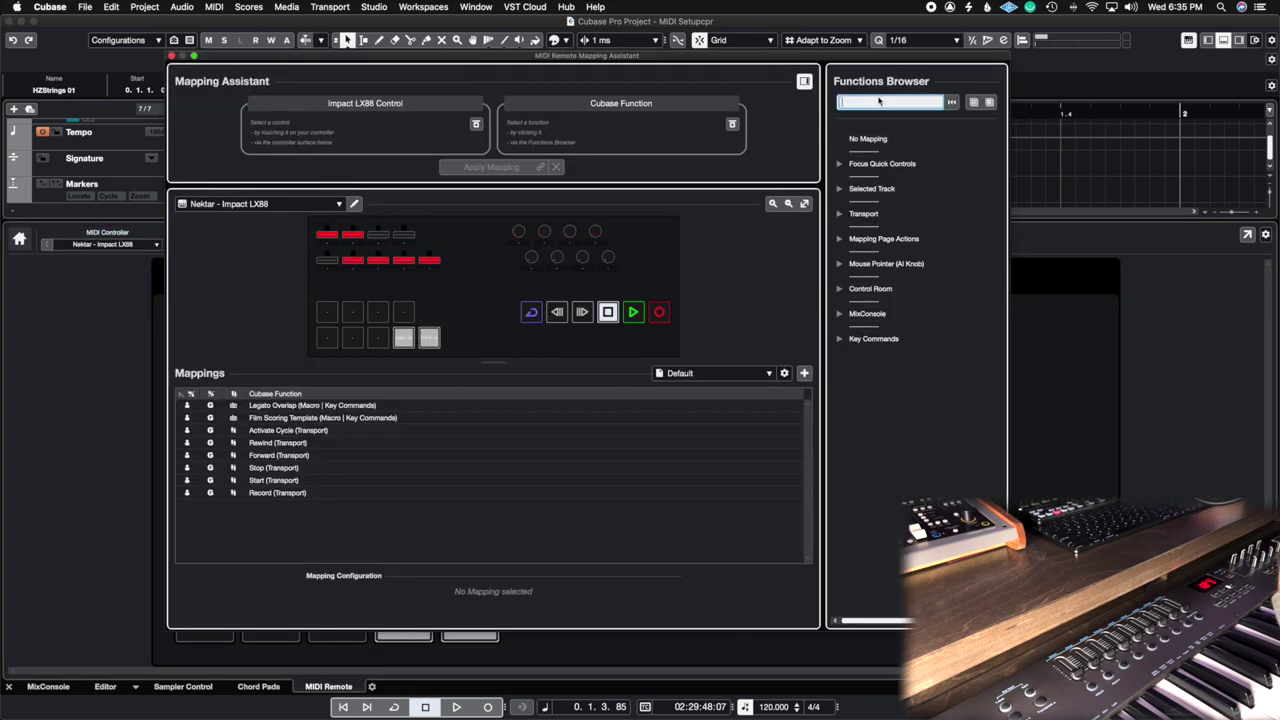
{"action": "type", "text": "qc"}
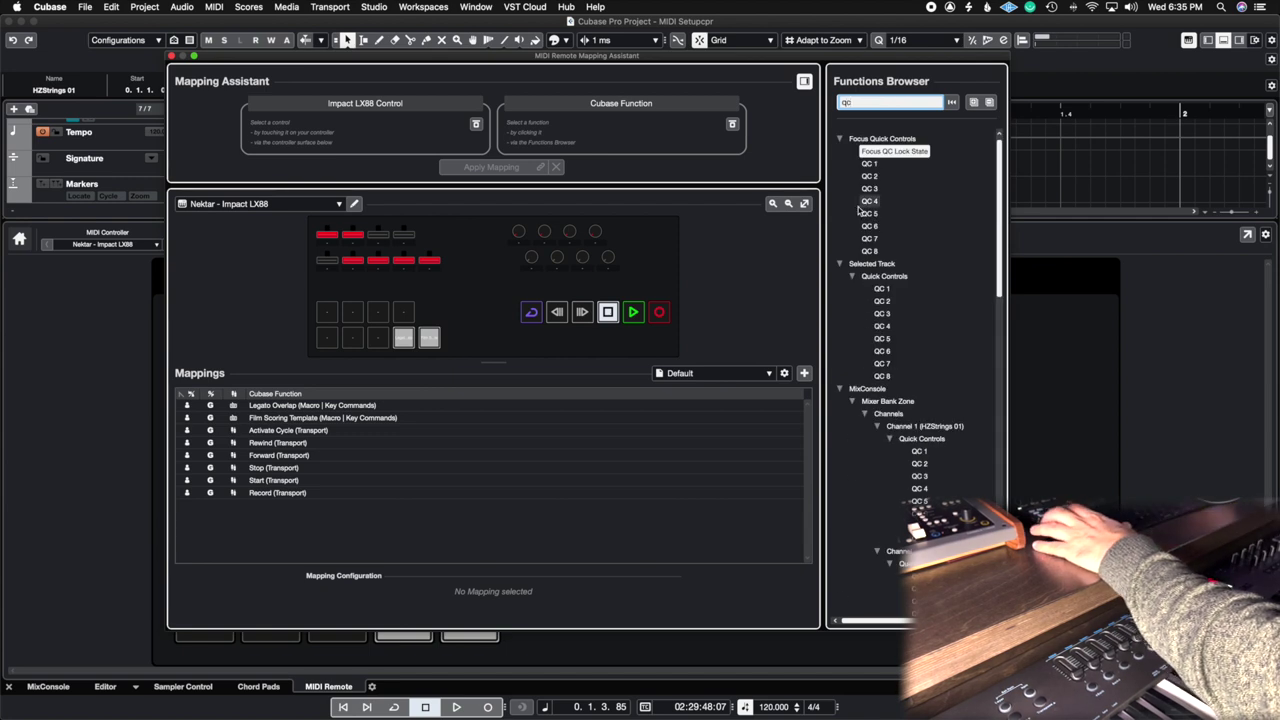
{"action": "left_click", "coordinate": [926, 452]}
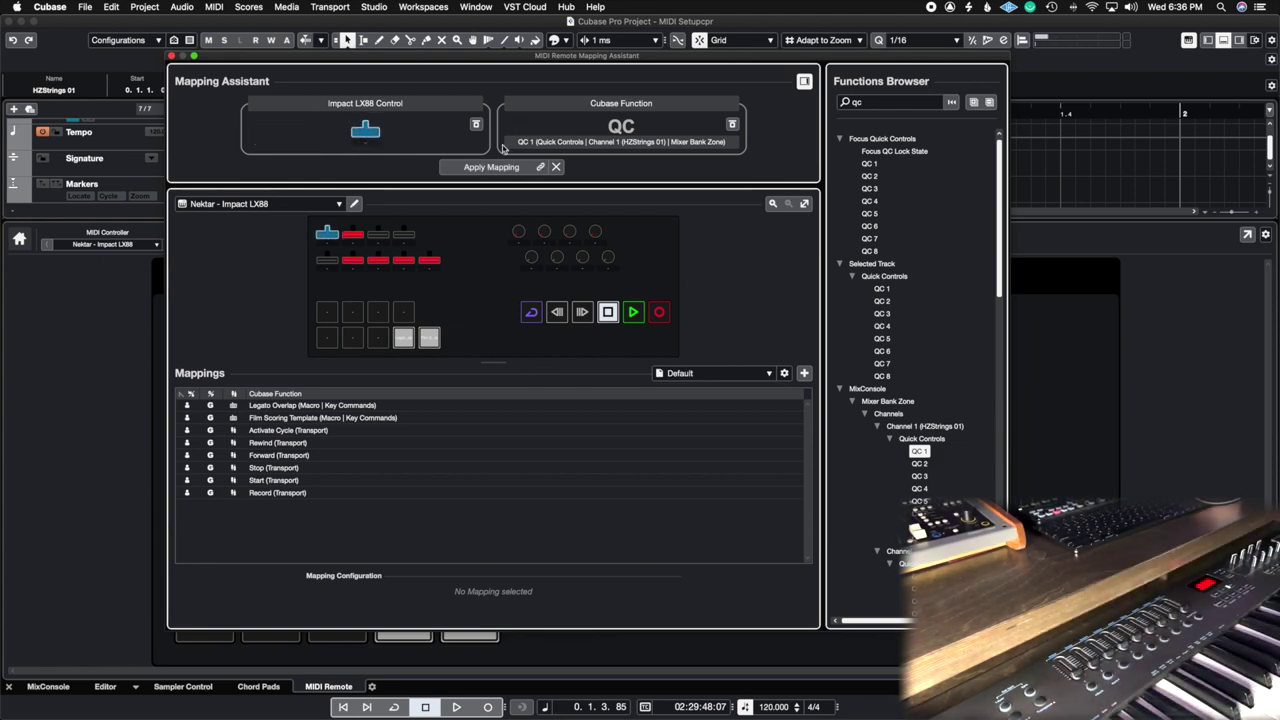
{"action": "left_click", "coordinate": [491, 167]}
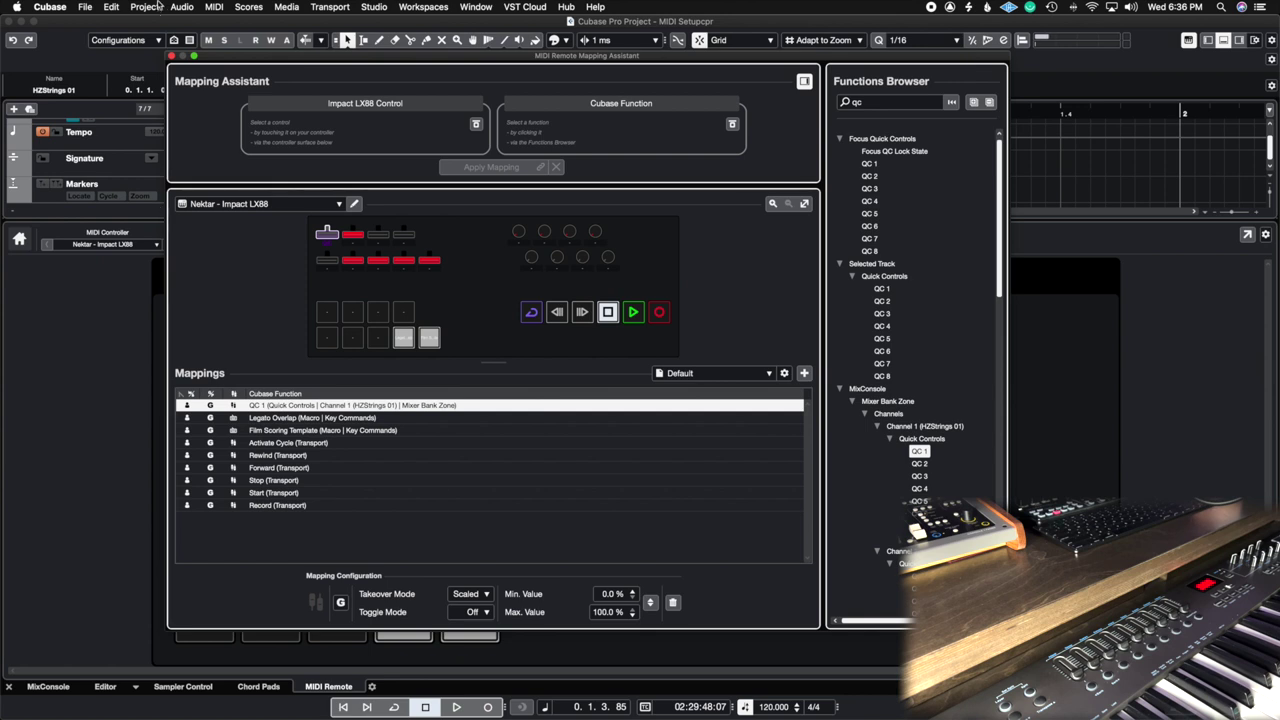
{"action": "left_click", "coordinate": [172, 55]}
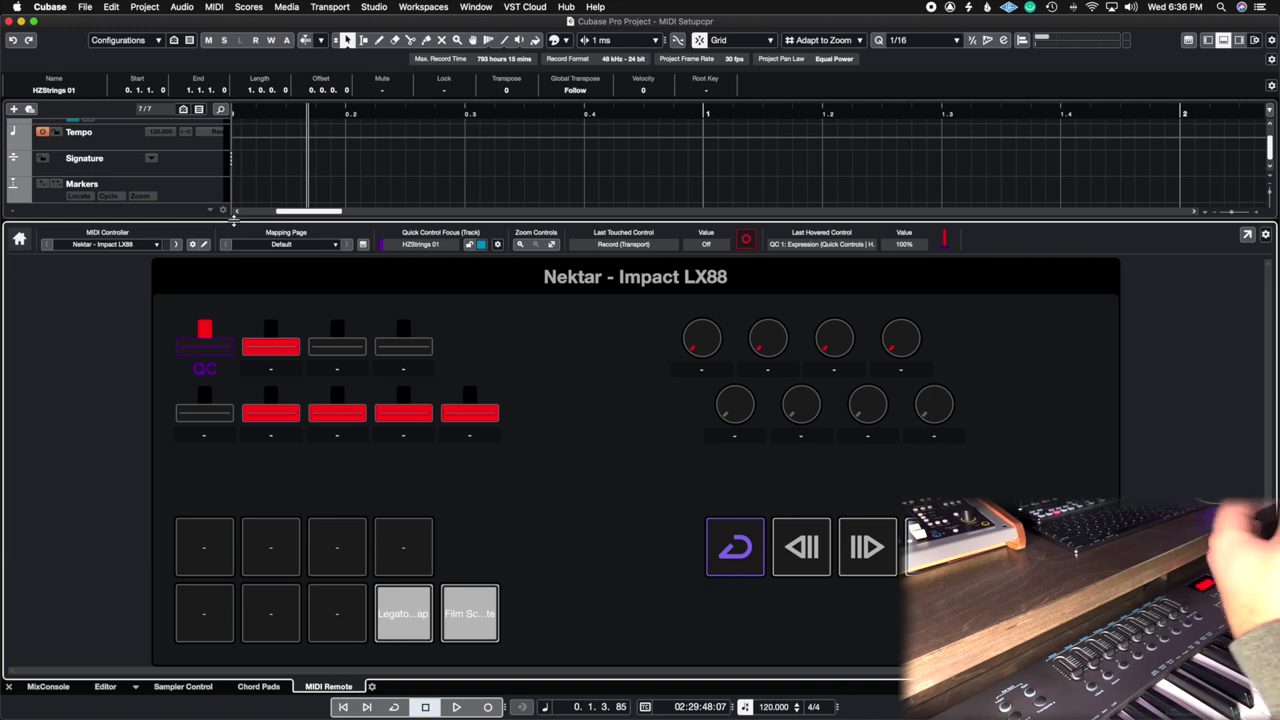
- Enlarge the track area and check the mapped fader against the HZStrings instrument's sliders in its plug-in window
{"action": "left_click_drag", "start_coordinate": [236, 215], "coordinate": [180, 340]}
{"action": "left_click", "coordinate": [122, 268]}
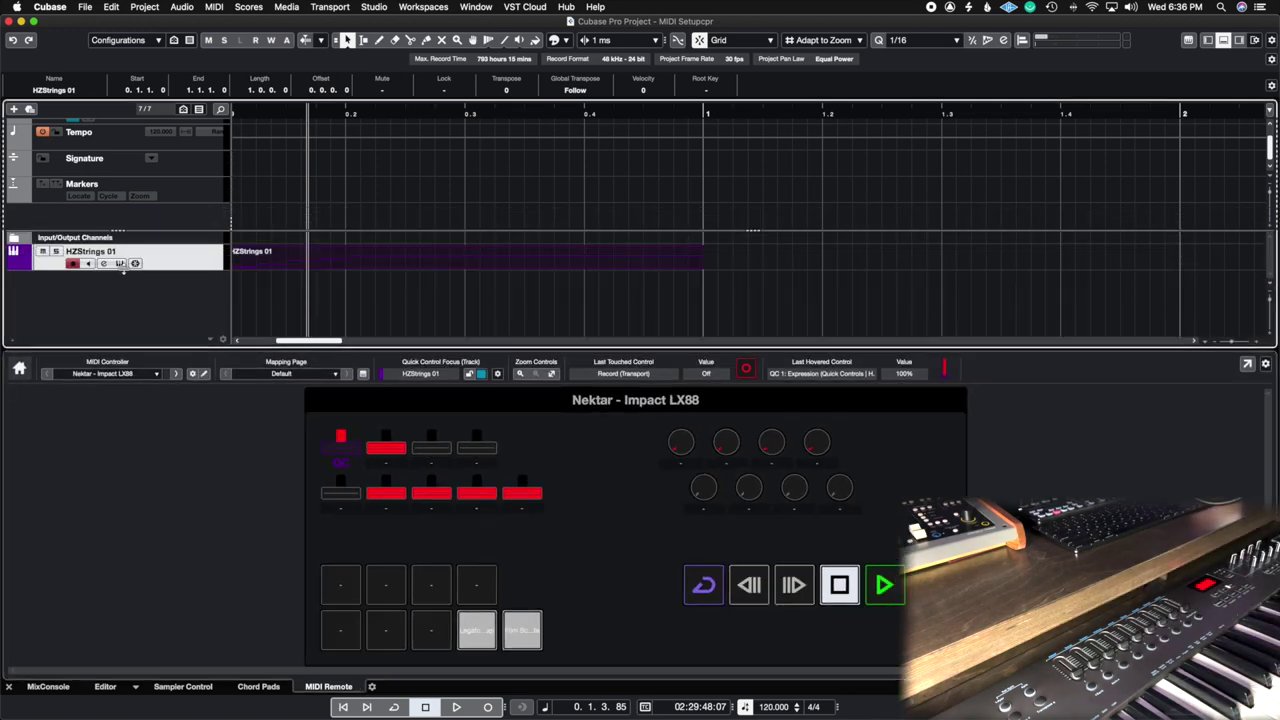
{"action": "left_click", "coordinate": [120, 263]}
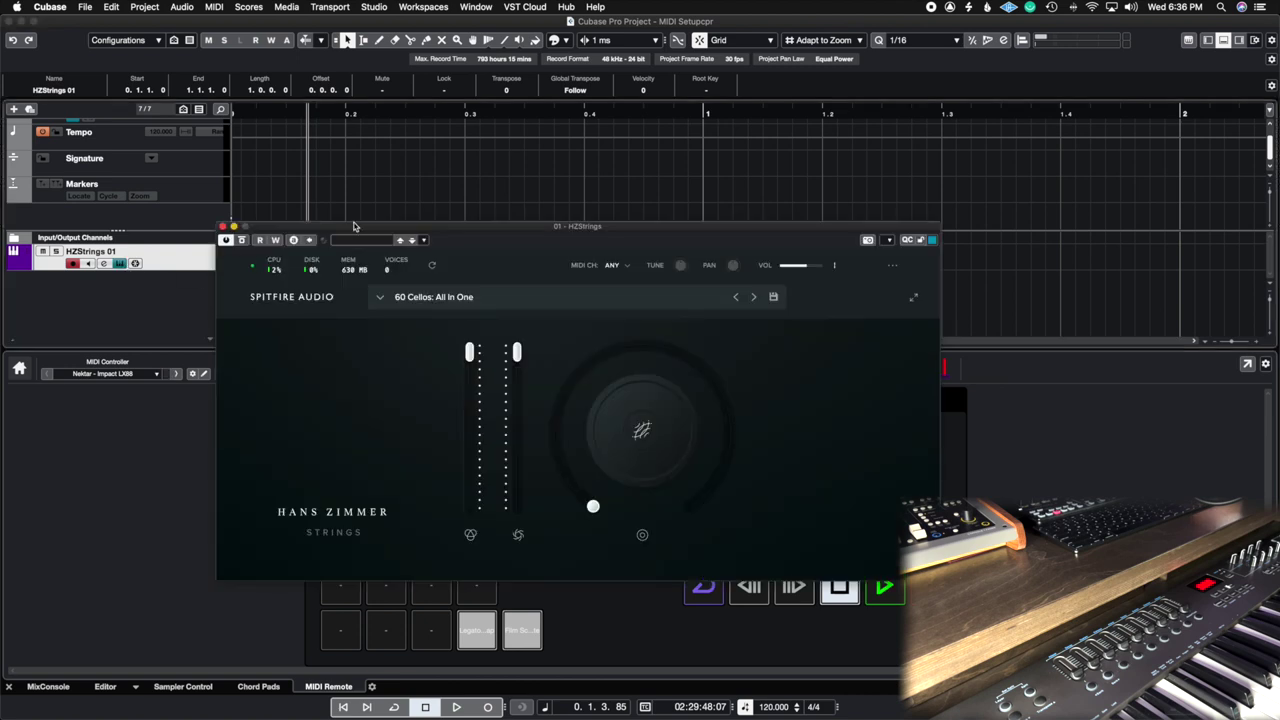
{"action": "left_click_drag", "start_coordinate": [353, 226], "coordinate": [617, 101]}
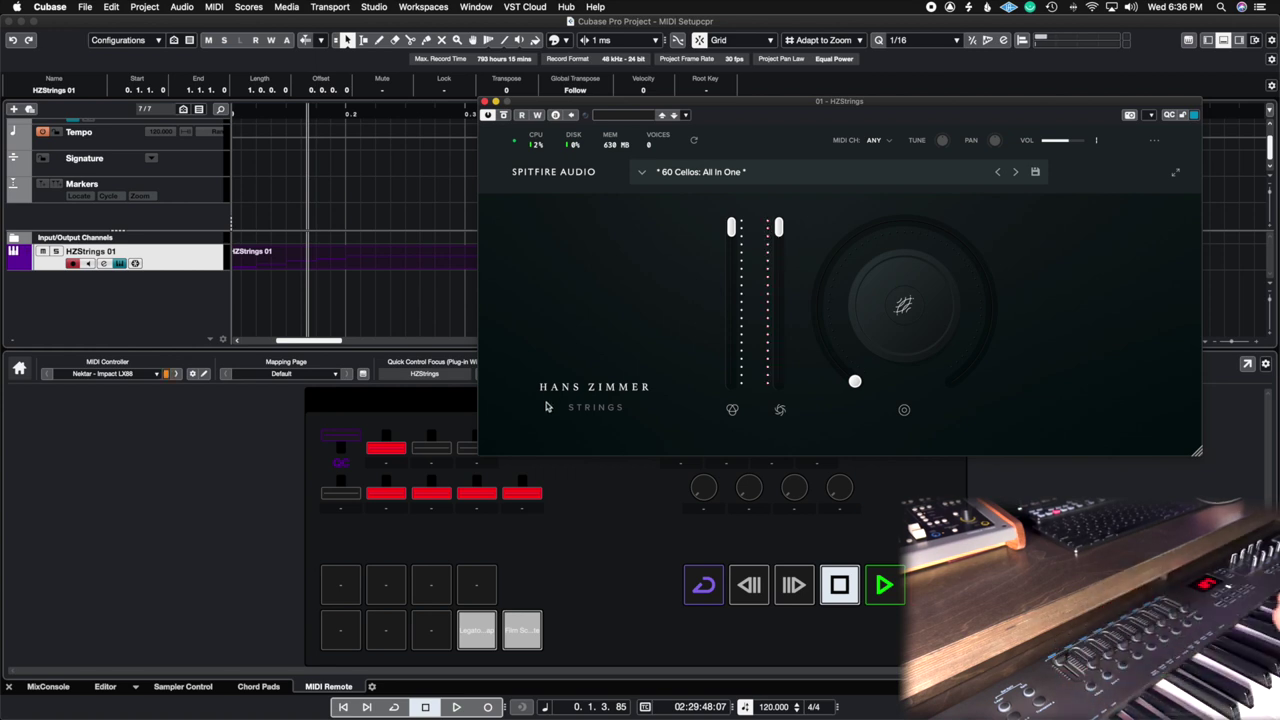
{"action": "left_click", "coordinate": [484, 101]}
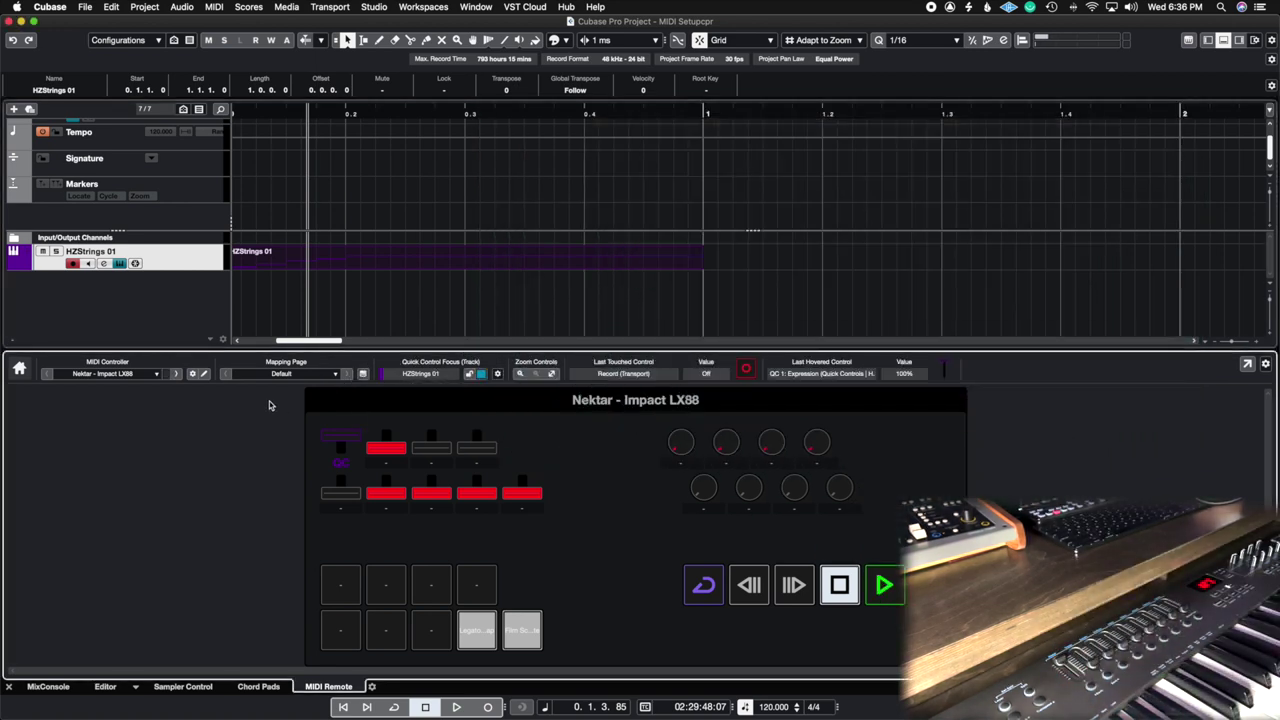
- Review the nanoKONTROL2's Expression and Dynamics quick controls and switch back to the Impact LX88
{"action": "left_click", "coordinate": [136, 375]}
{"action": "left_click", "coordinate": [136, 387]}
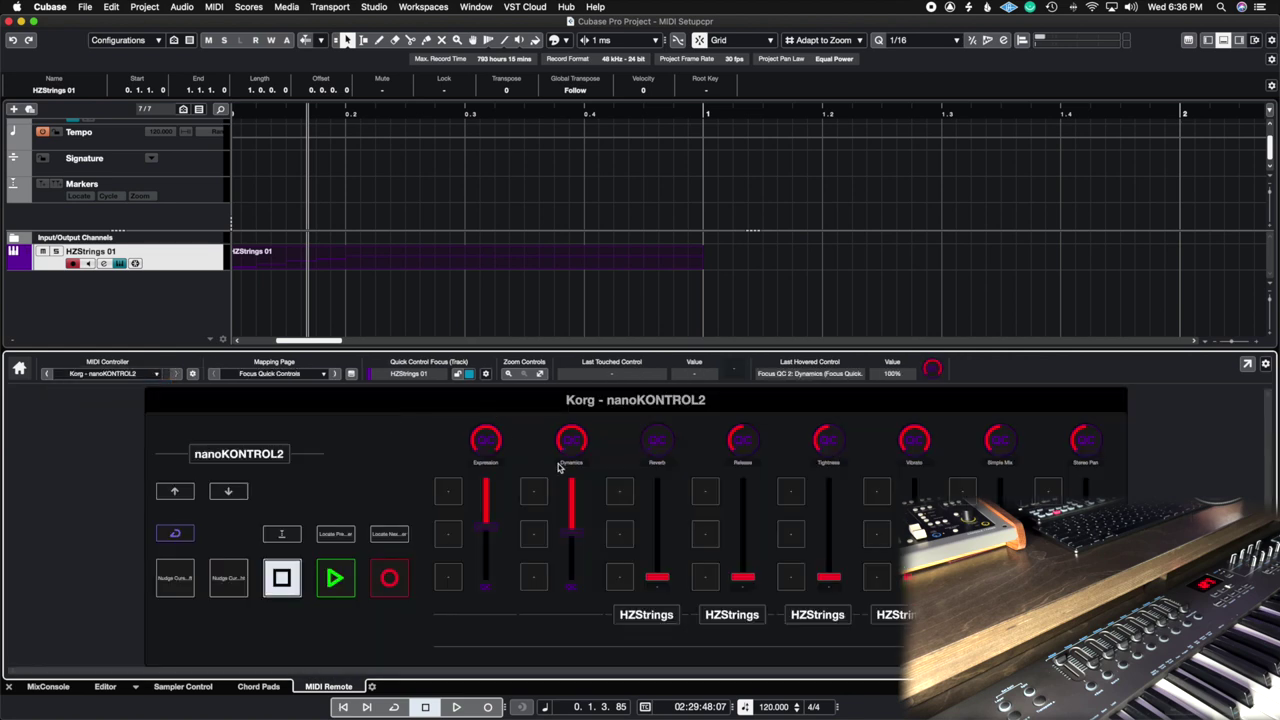
{"action": "left_click", "coordinate": [131, 376]}
{"action": "left_click", "coordinate": [131, 362]}
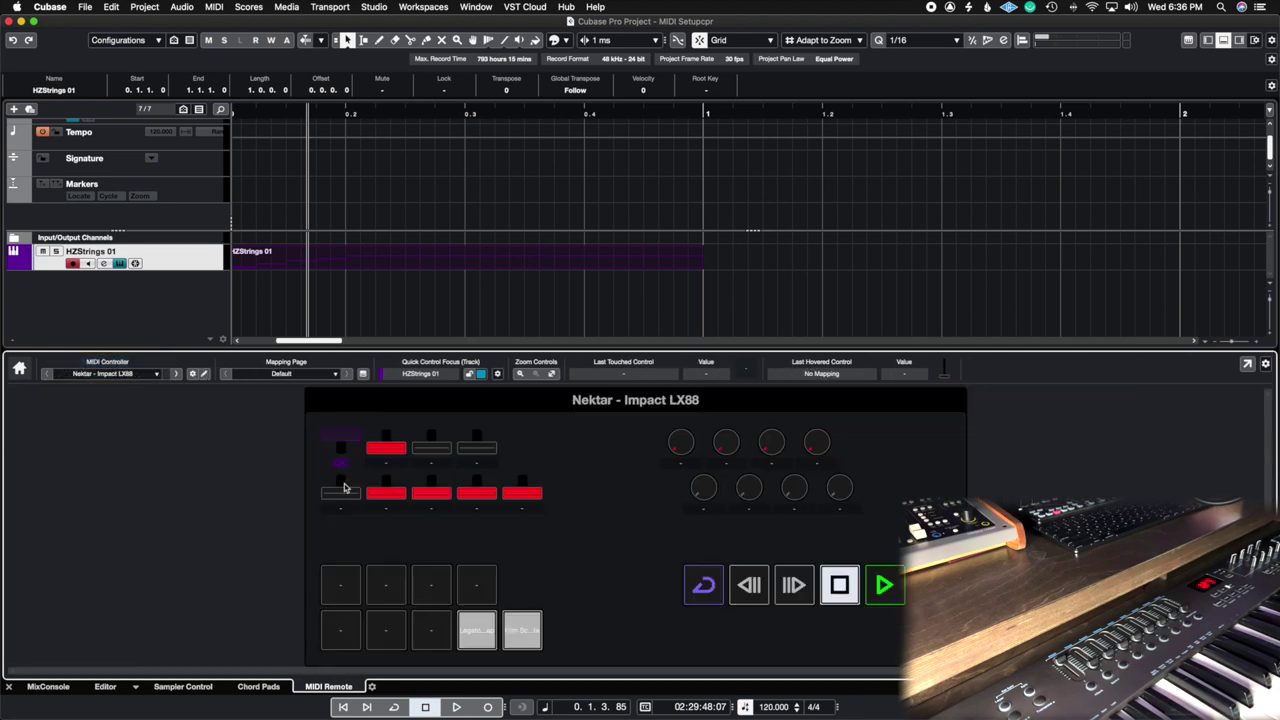
- Map the second fader of the Impact LX88's upper row to QC 2 of mixer Channel 1 (HZStrings 01)
{"action": "left_click", "coordinate": [363, 374]}
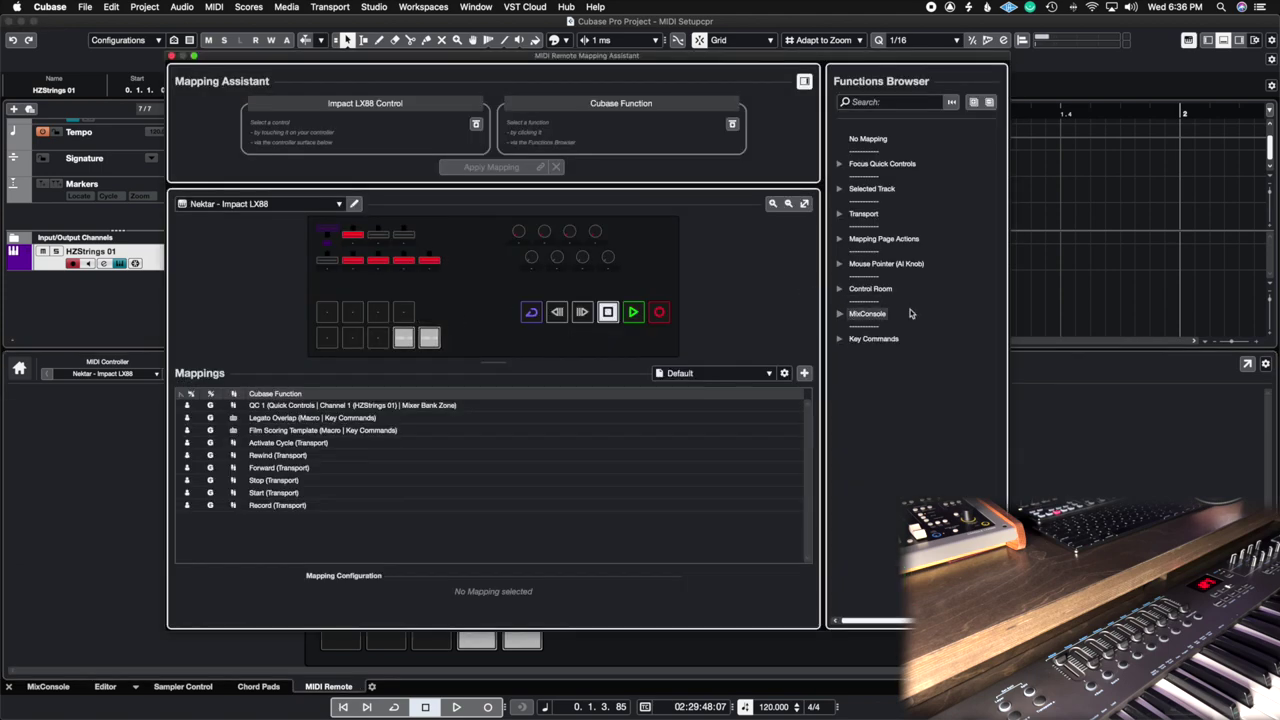
{"action": "left_click", "coordinate": [866, 103]}
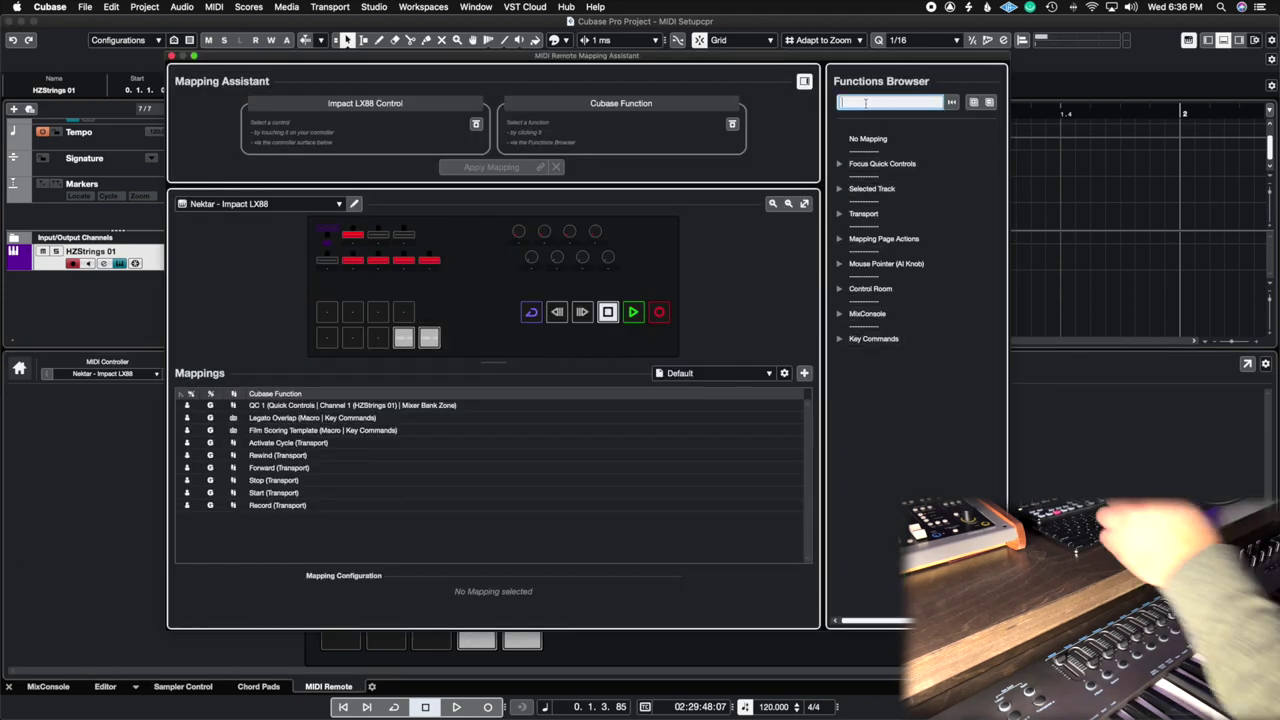
{"action": "type", "text": "qc"}
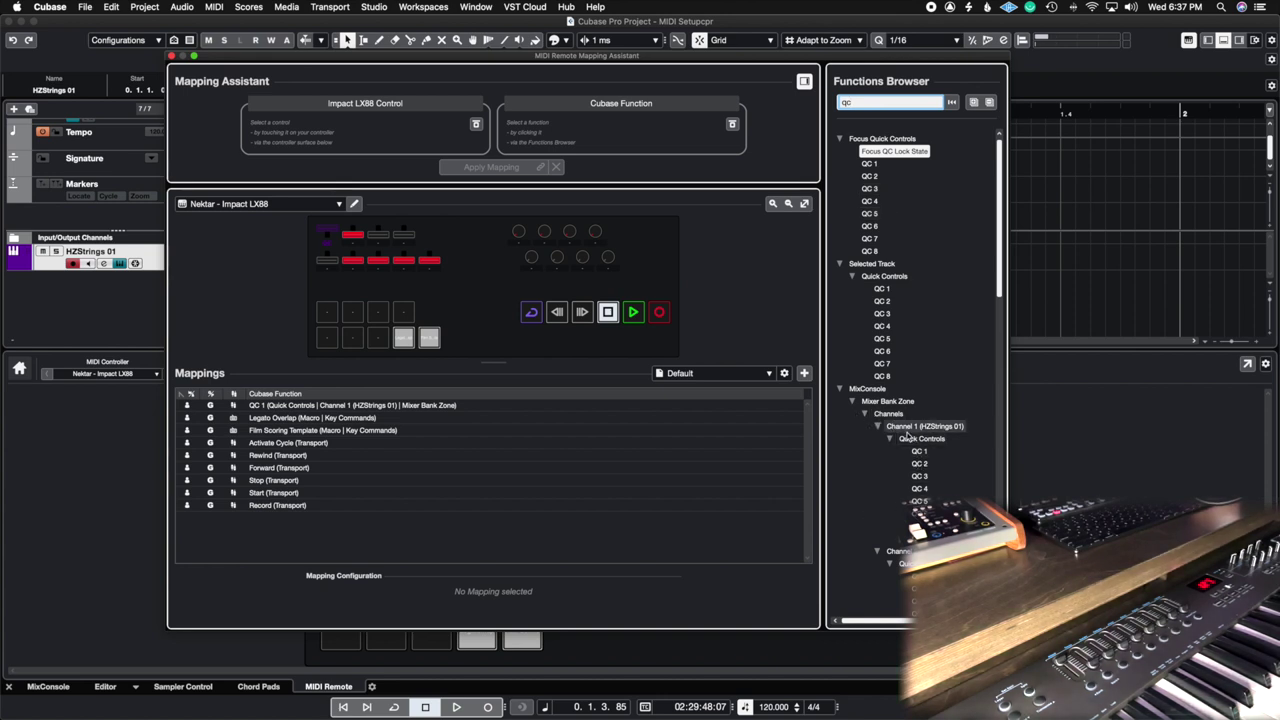
{"action": "left_click", "coordinate": [926, 464]}
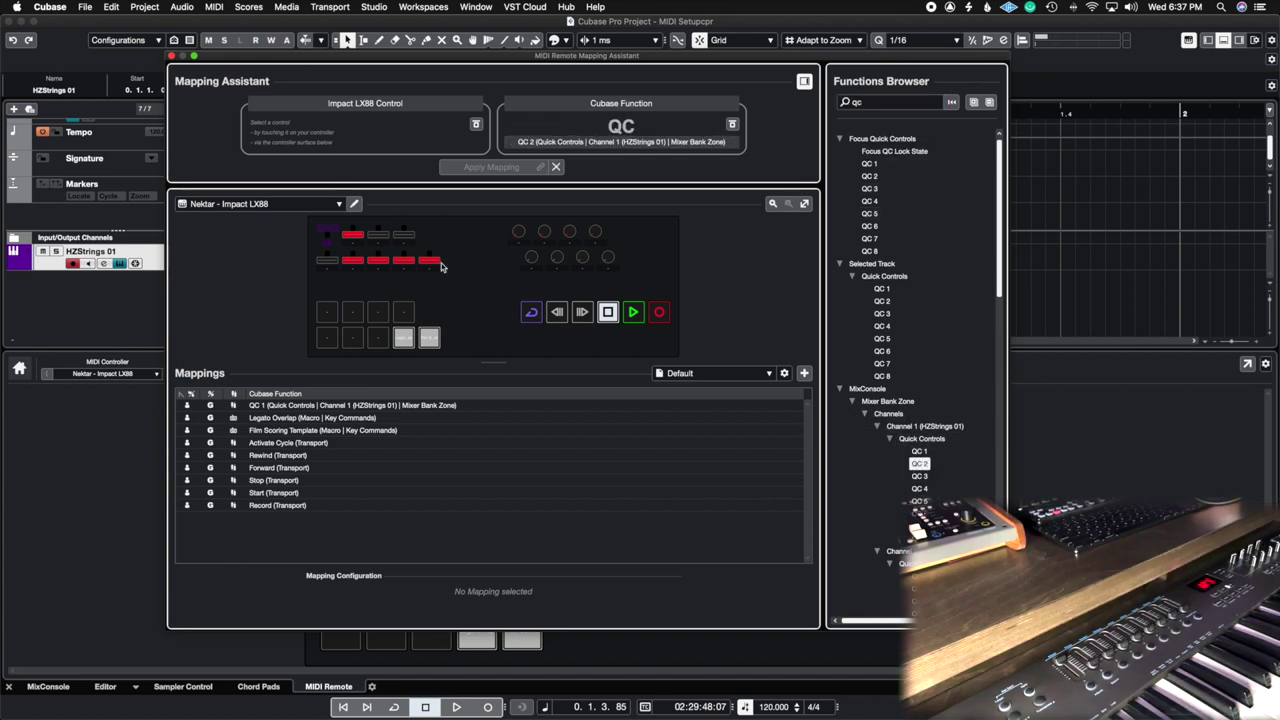
{"action": "left_click", "coordinate": [354, 234]}
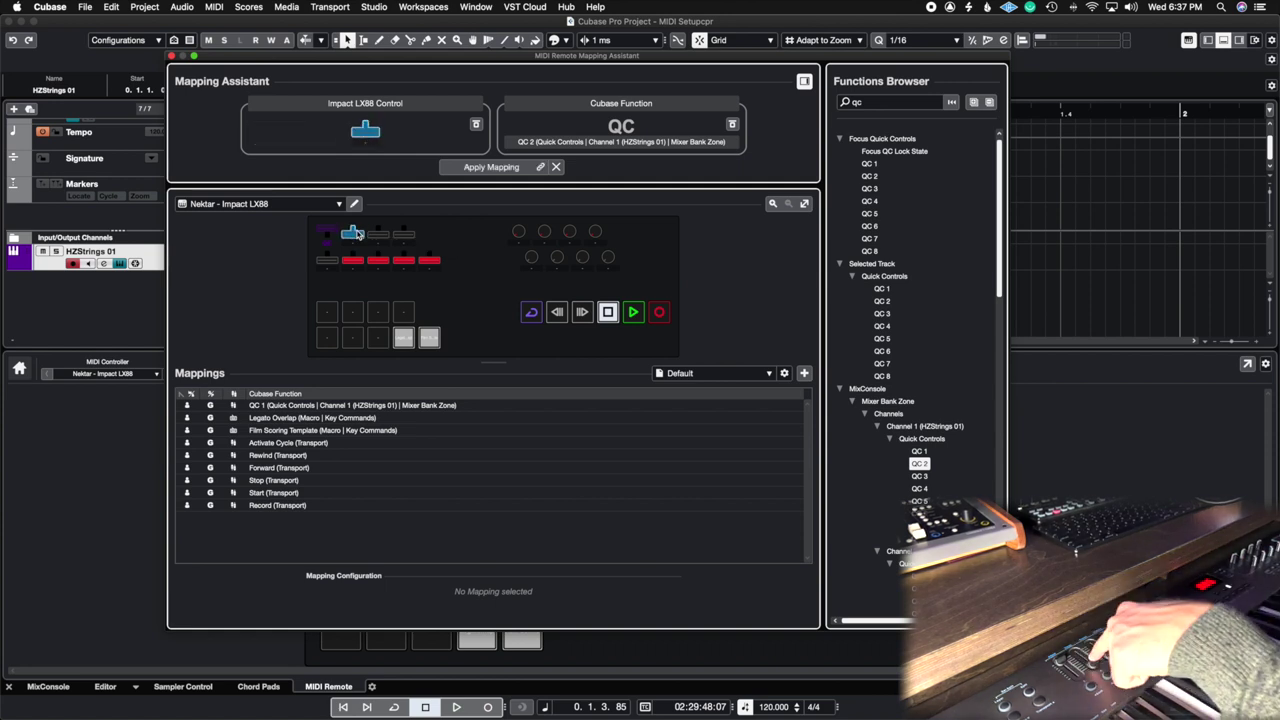
{"action": "left_click", "coordinate": [462, 170]}
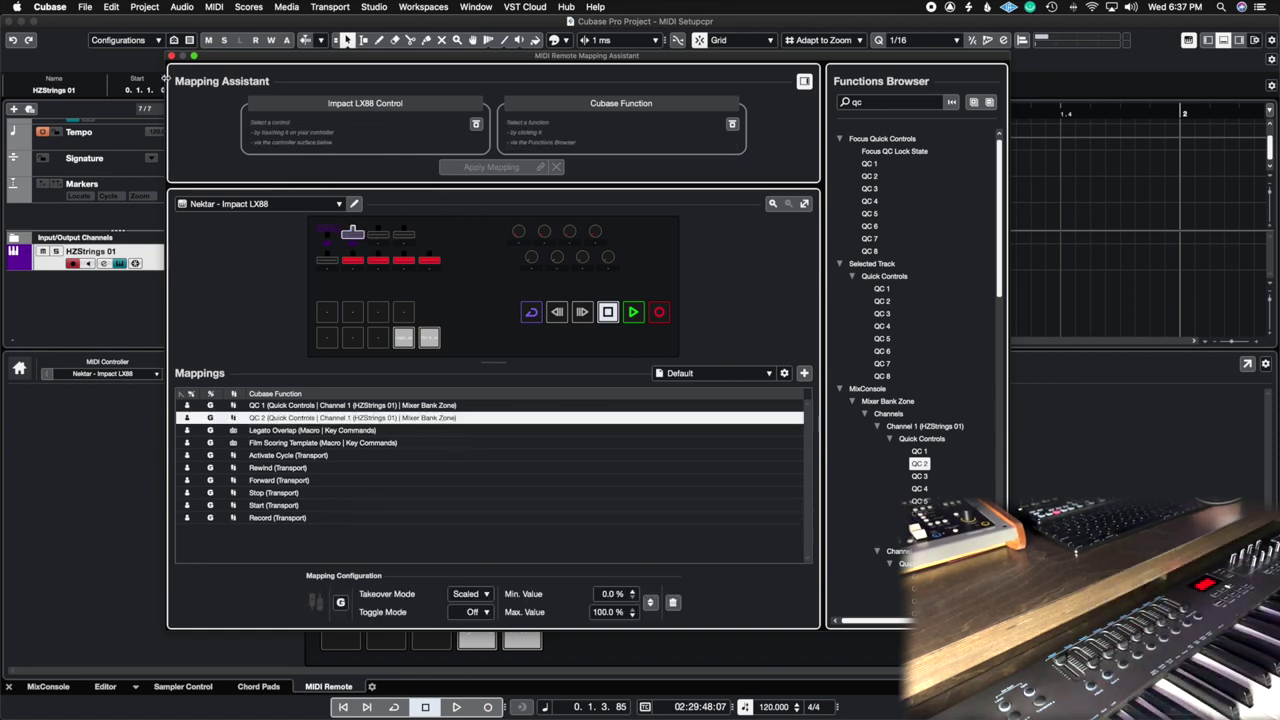
{"action": "left_click", "coordinate": [171, 56]}
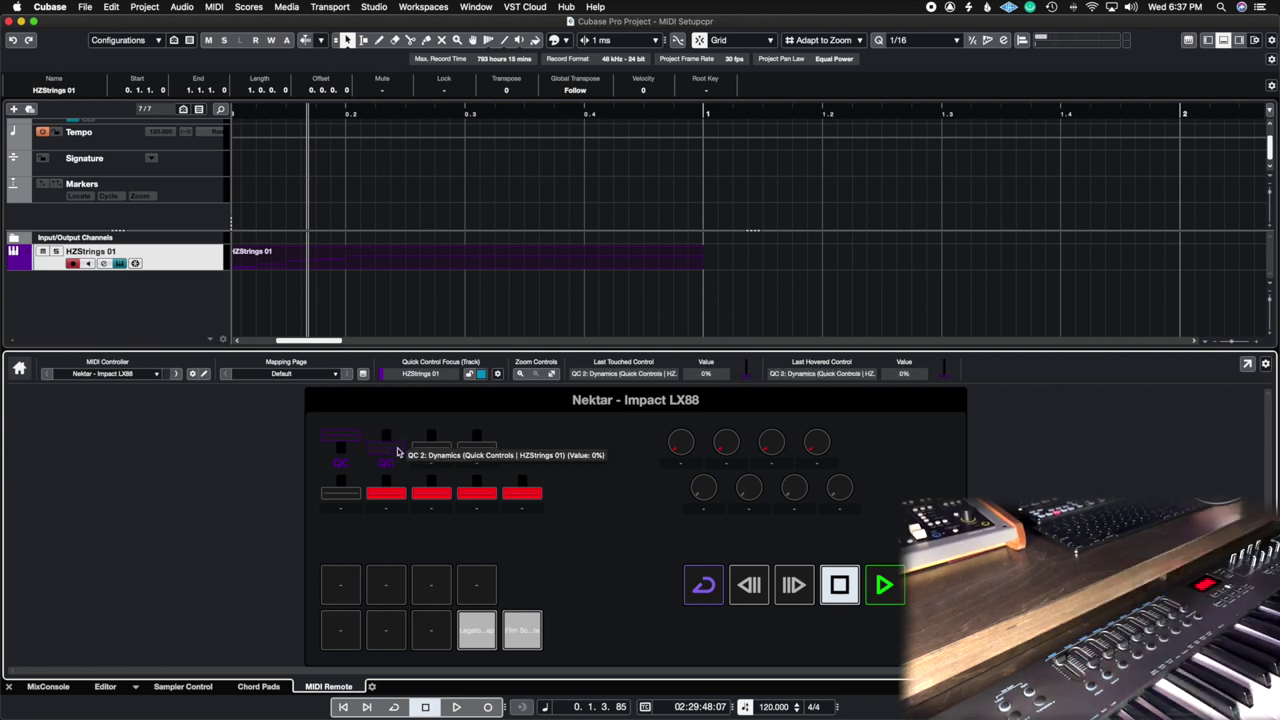
- Open the HZStrings instrument window and place it above the Impact LX88 surface so the mapped faders stay visible
{"action": "left_click", "coordinate": [119, 263]}
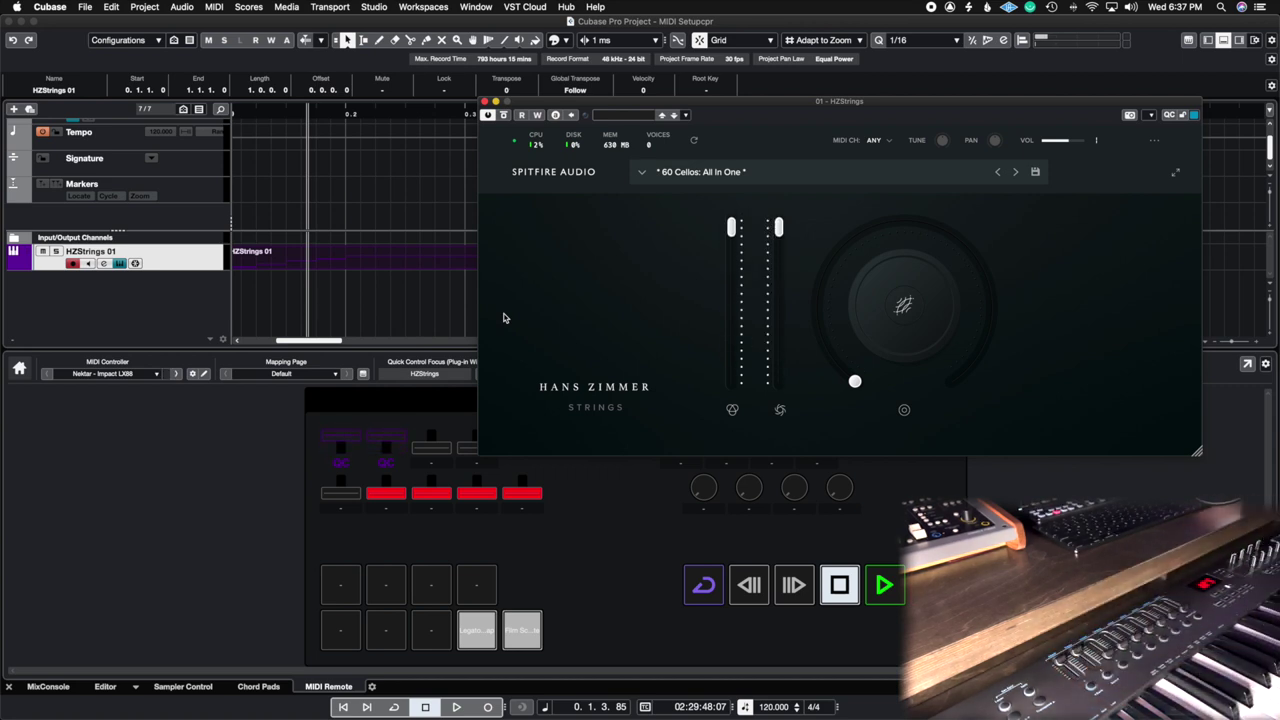
{"action": "left_click_drag", "start_coordinate": [530, 104], "coordinate": [316, 40]}
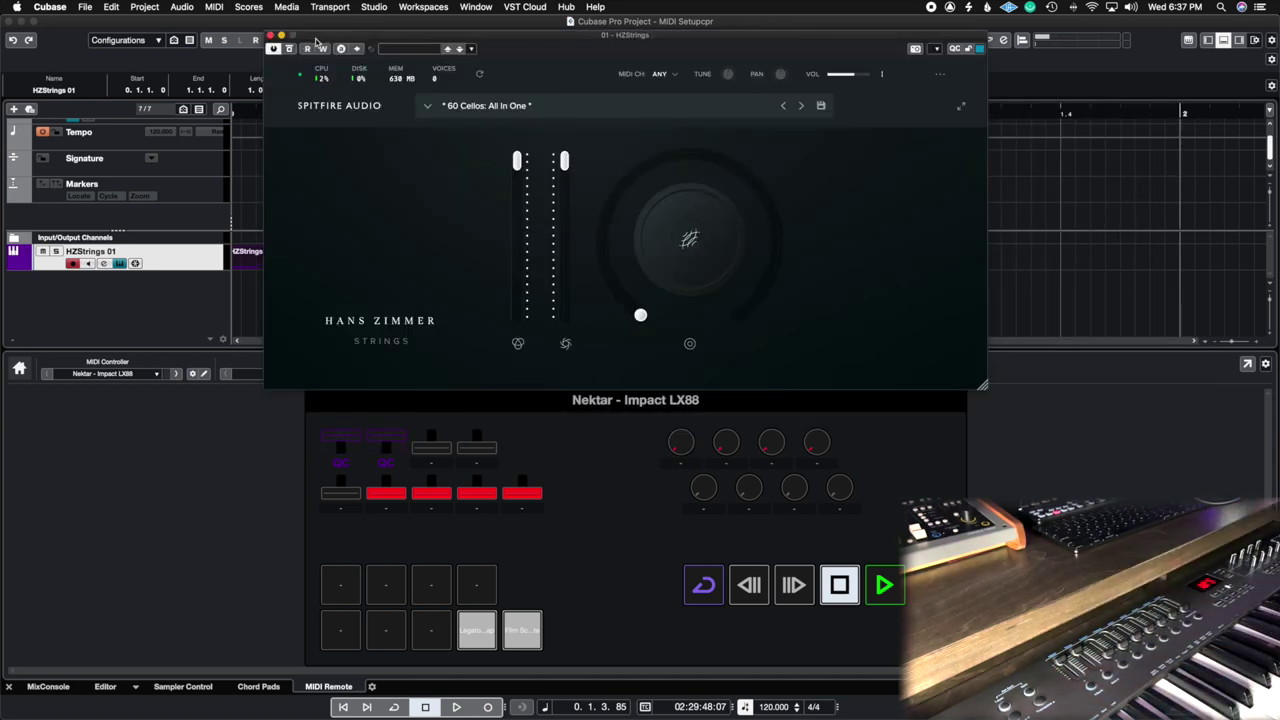